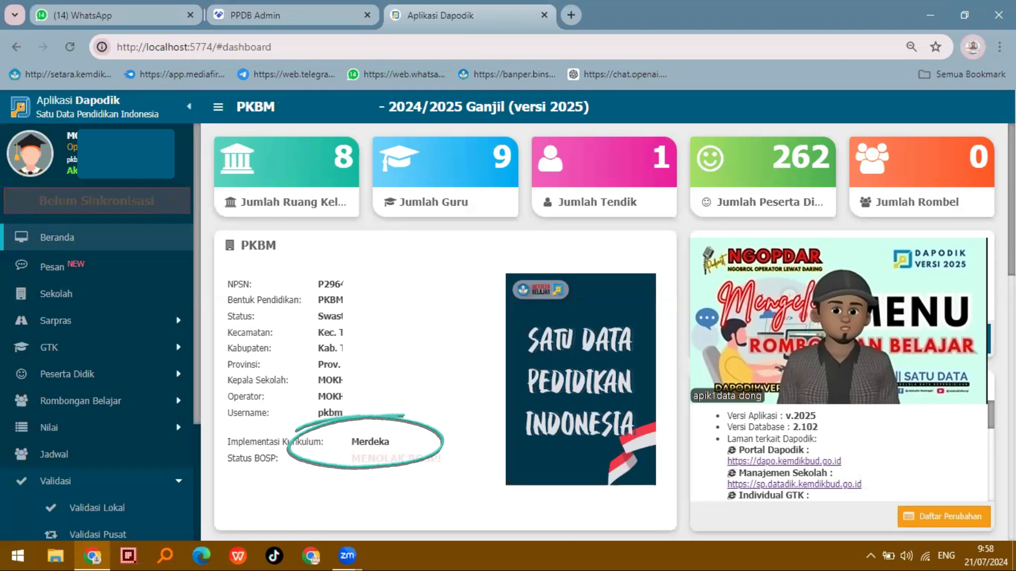
Check the school's Implementasi Kurikulum entry on the dashboard
double_click(370, 442)
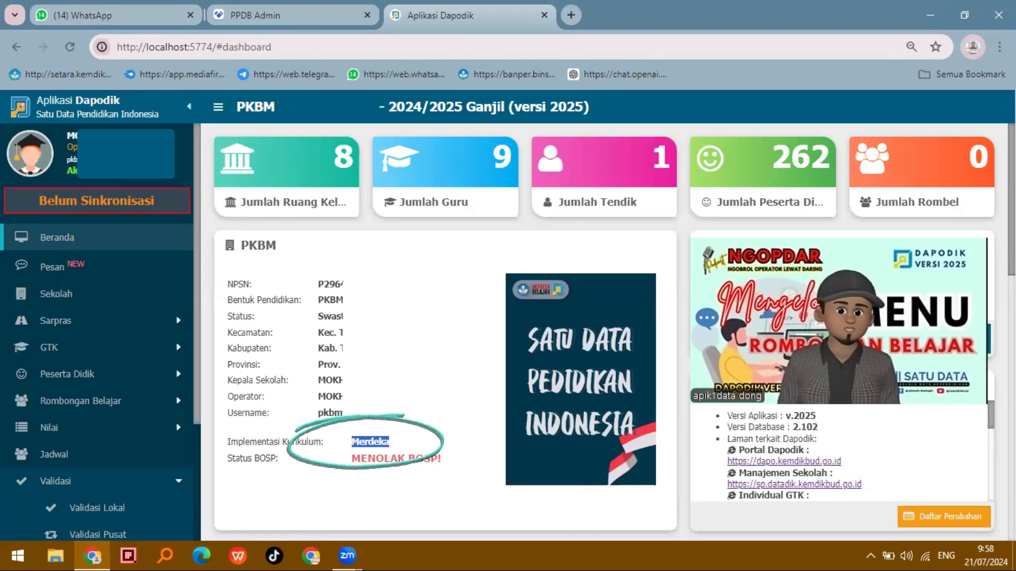
click(370, 443)
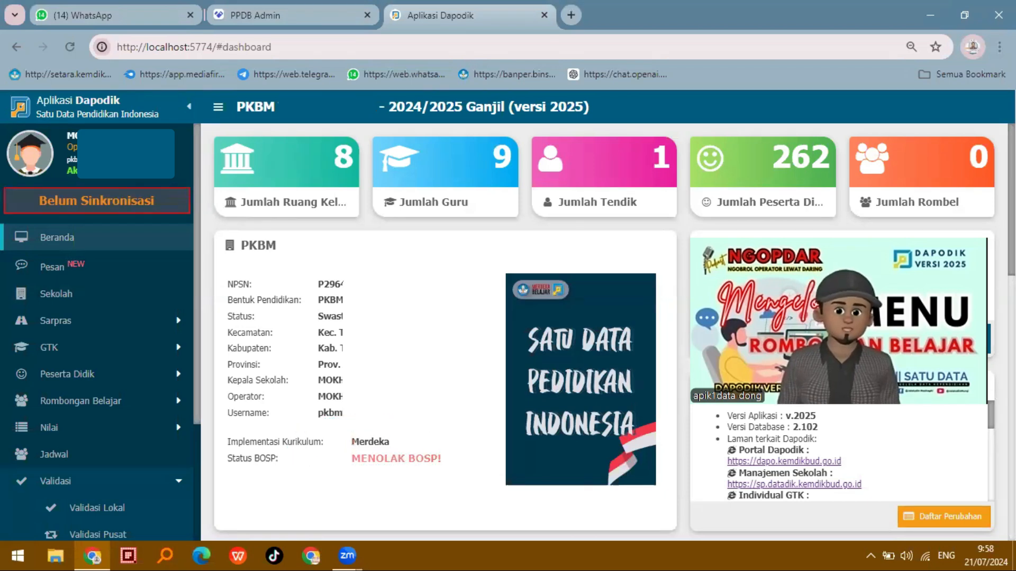
double_click(370, 442)
click(370, 442)
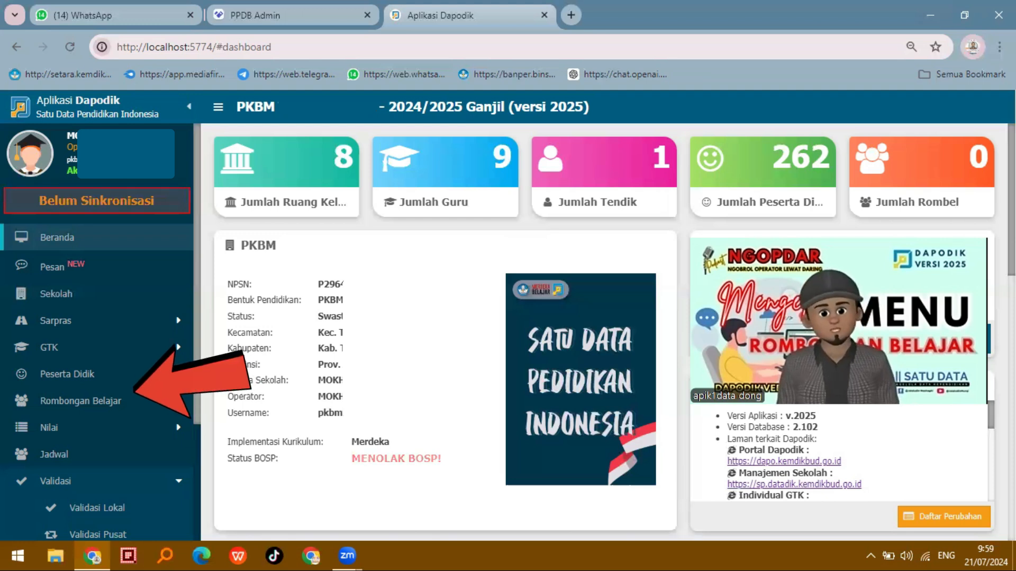
Open the Reguler study groups under Rombongan Belajar and add a new entry with Jenis Rombel set to Kelas
click(96, 404)
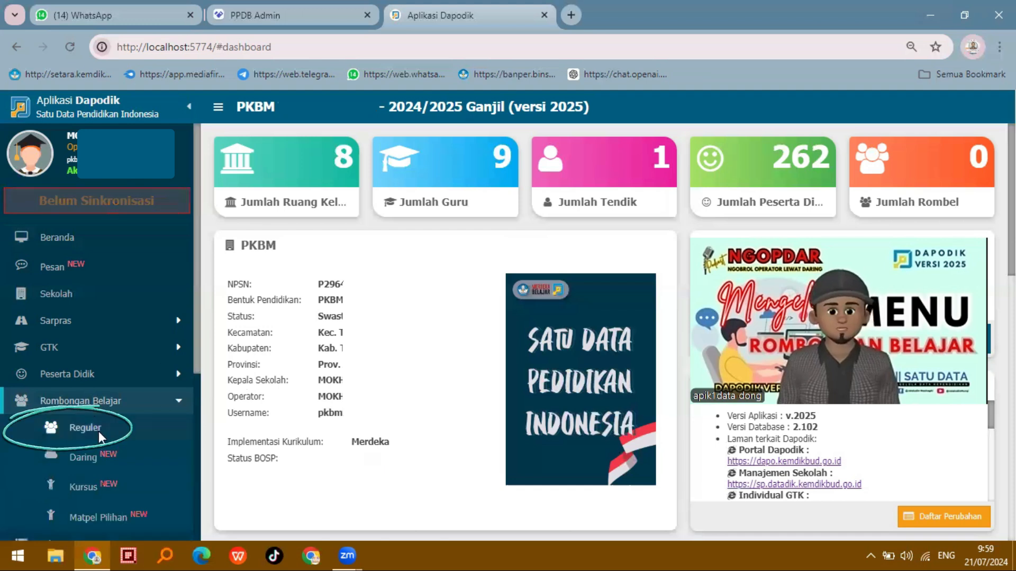
click(97, 431)
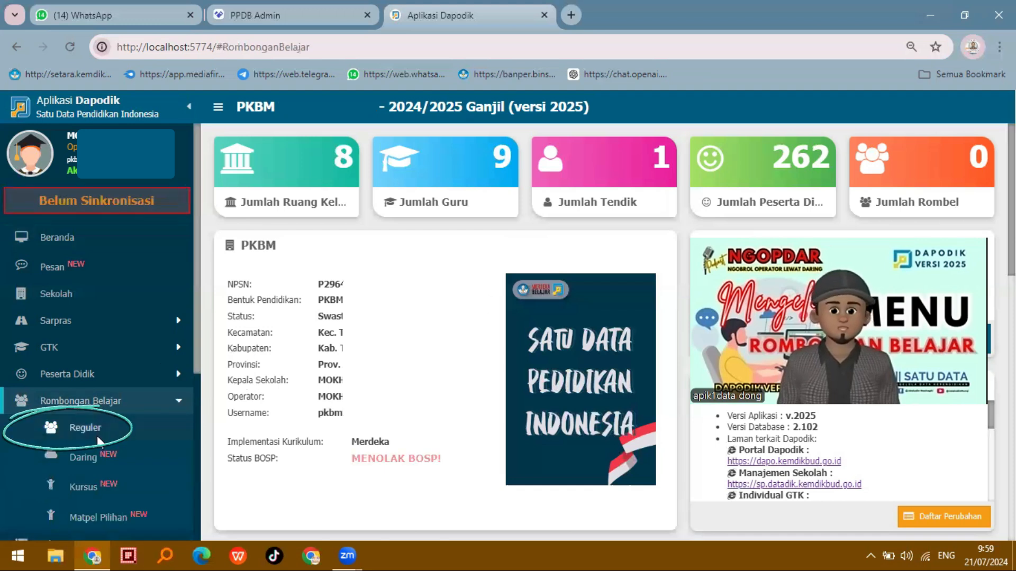
click(276, 140)
click(337, 188)
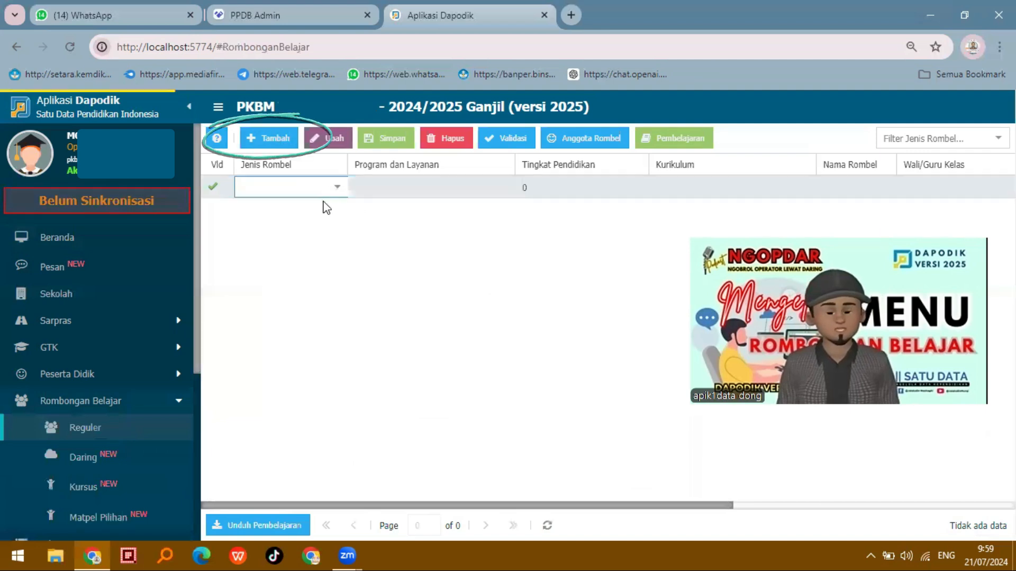
click(268, 216)
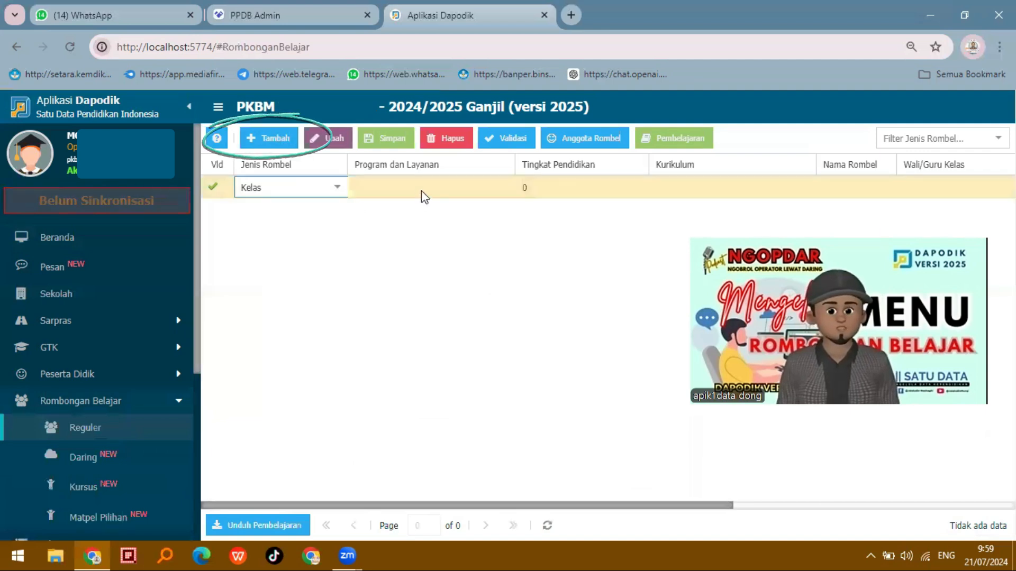
Set the new class's Program dan Layanan to PAKET A and its Tingkat Pendidikan to Tingkatan 1, Kls 1
click(422, 190)
click(503, 189)
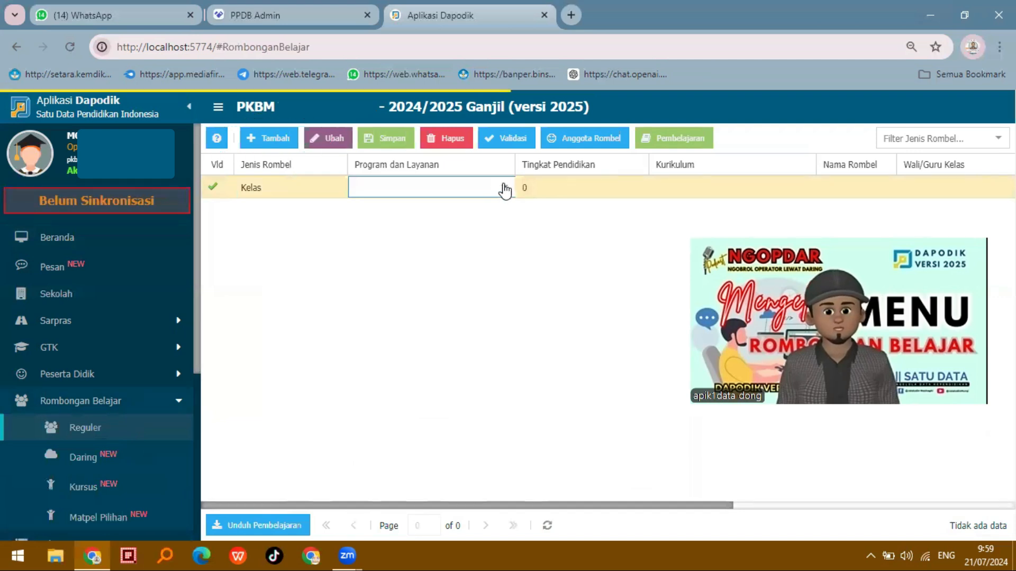
click(415, 229)
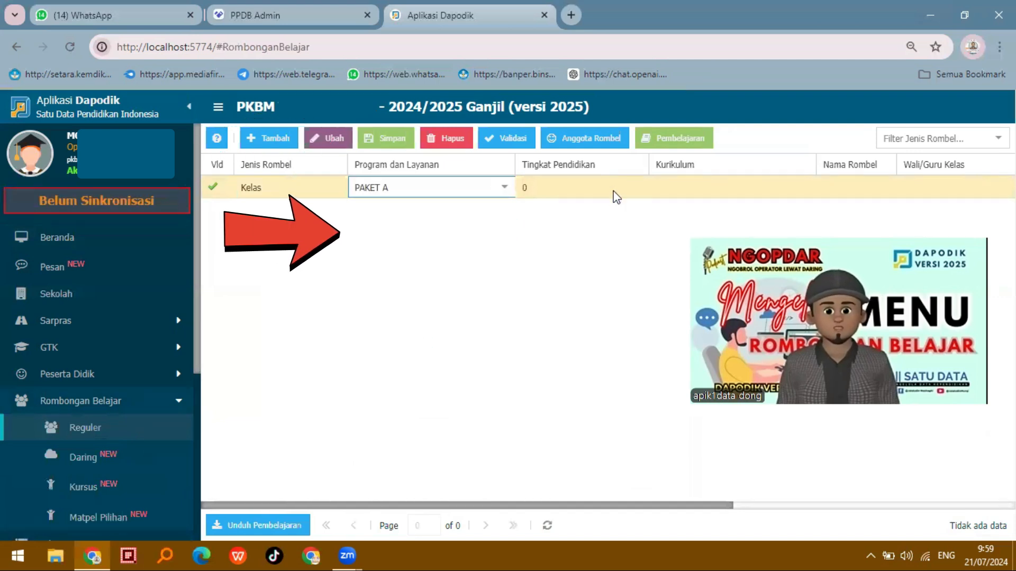
click(641, 188)
click(641, 188)
click(594, 210)
Set the class's curriculum to Kurikulum Paket A Merdeka and name the class IKM Fase 1
click(767, 190)
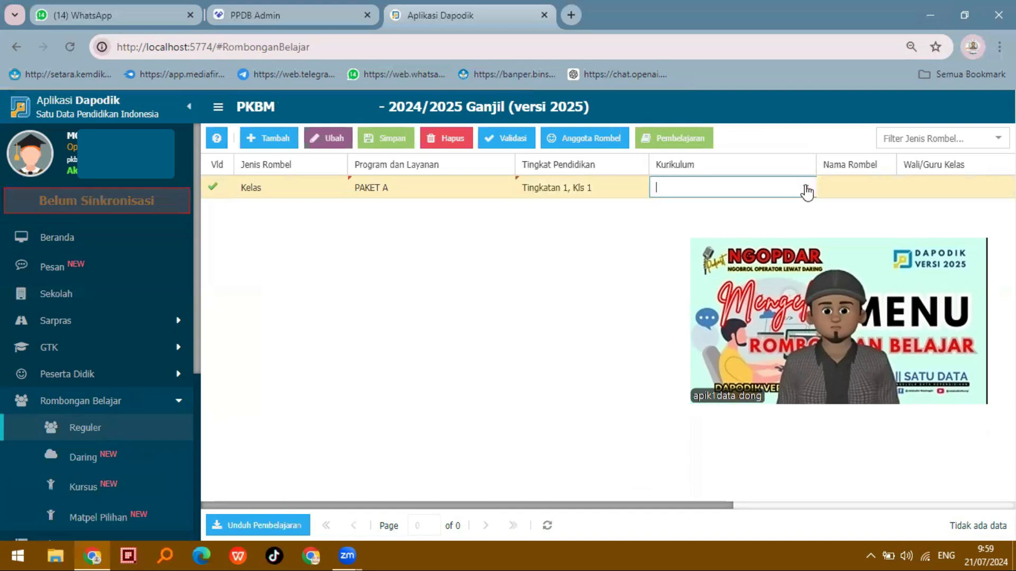
click(766, 189)
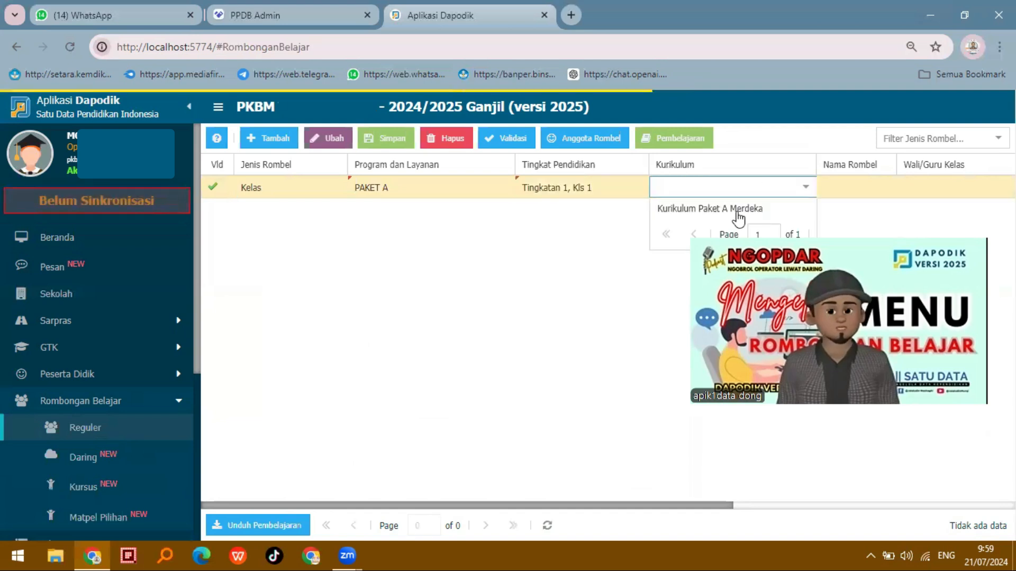
click(737, 213)
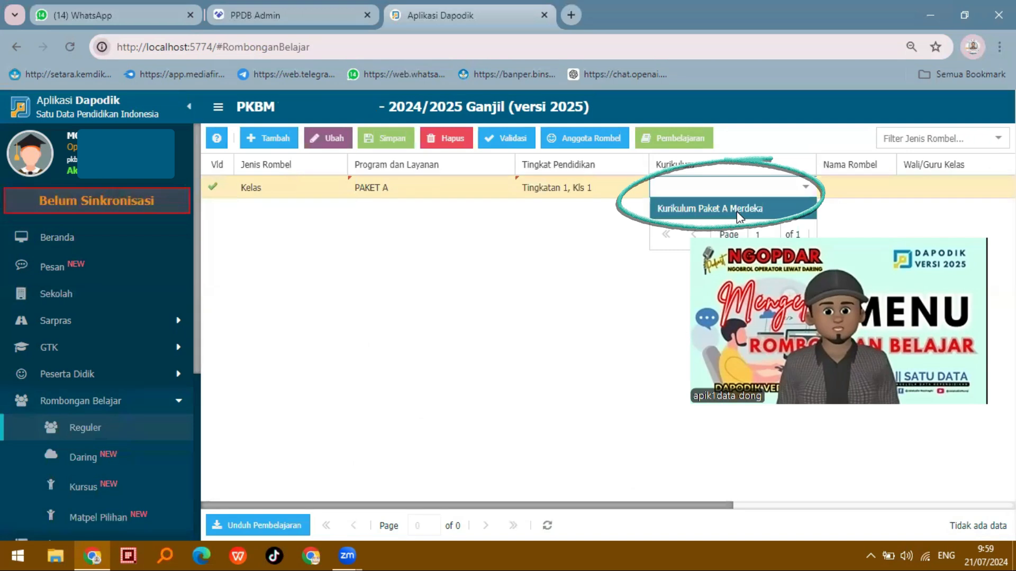
click(854, 190)
text(IKM)
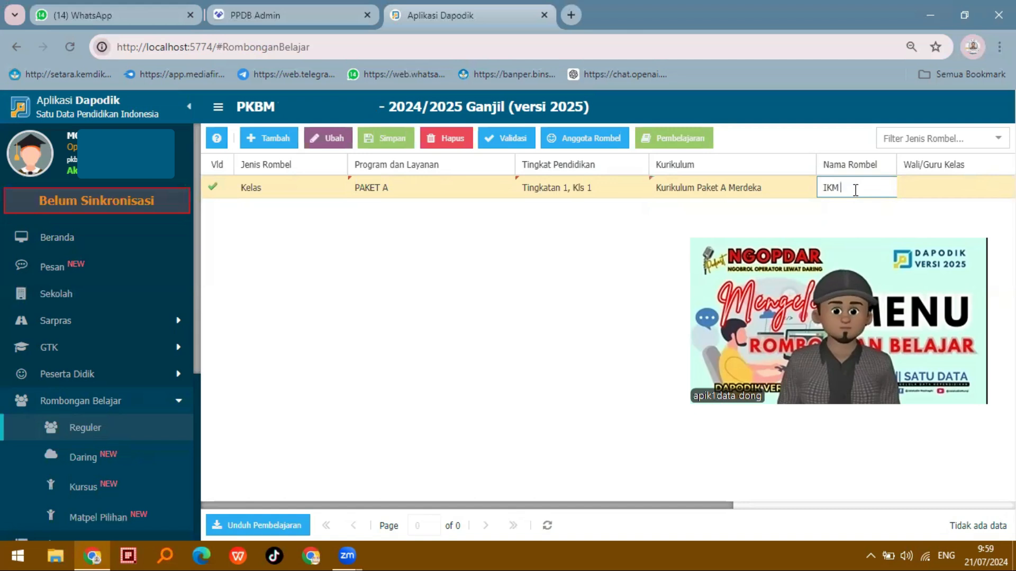
text( Fas)
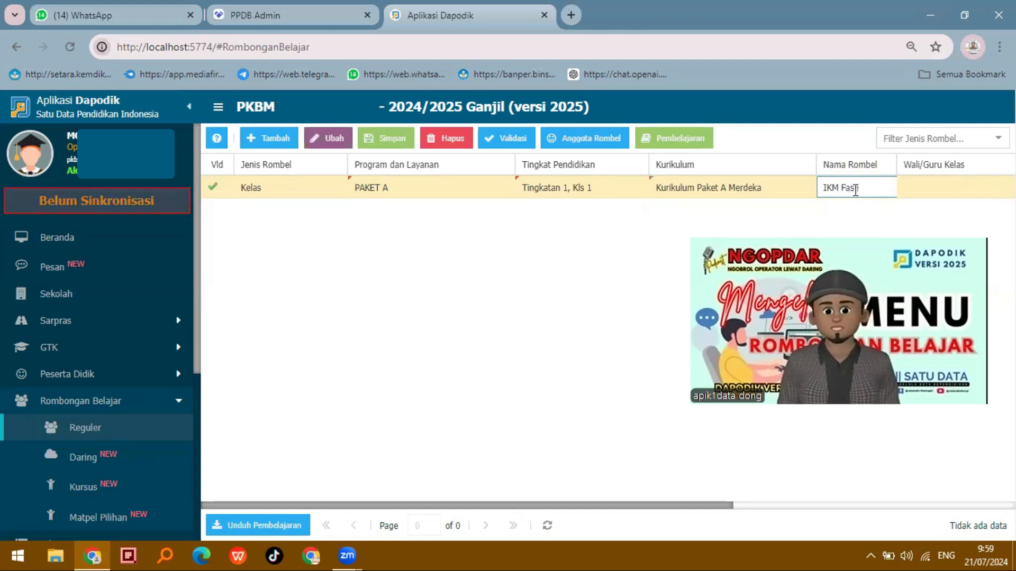
text(e 1)
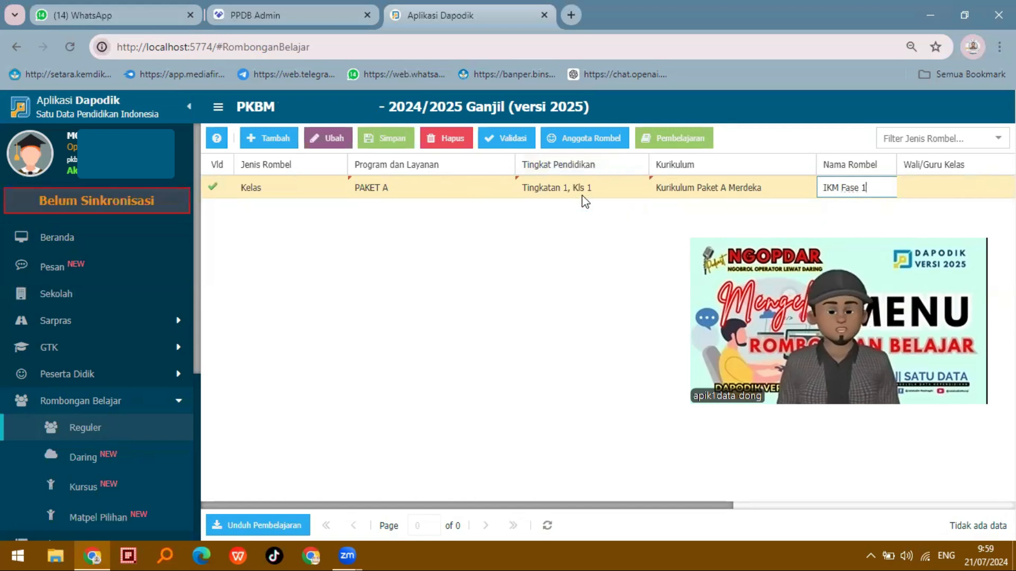
Assign the first listed teacher as homeroom teacher, set the room to Ruang Teori, and save the class
key(Tab)
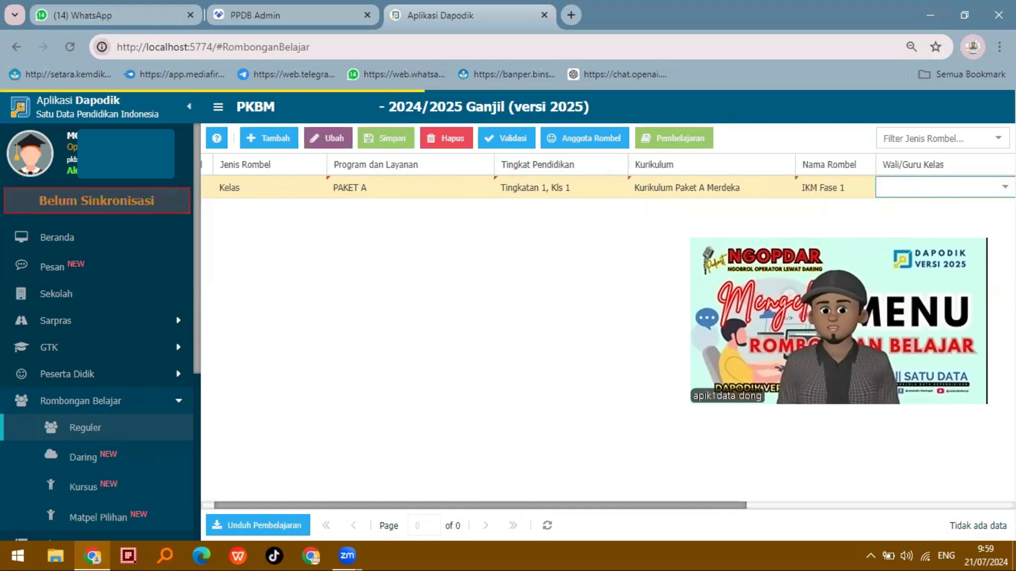
click(958, 213)
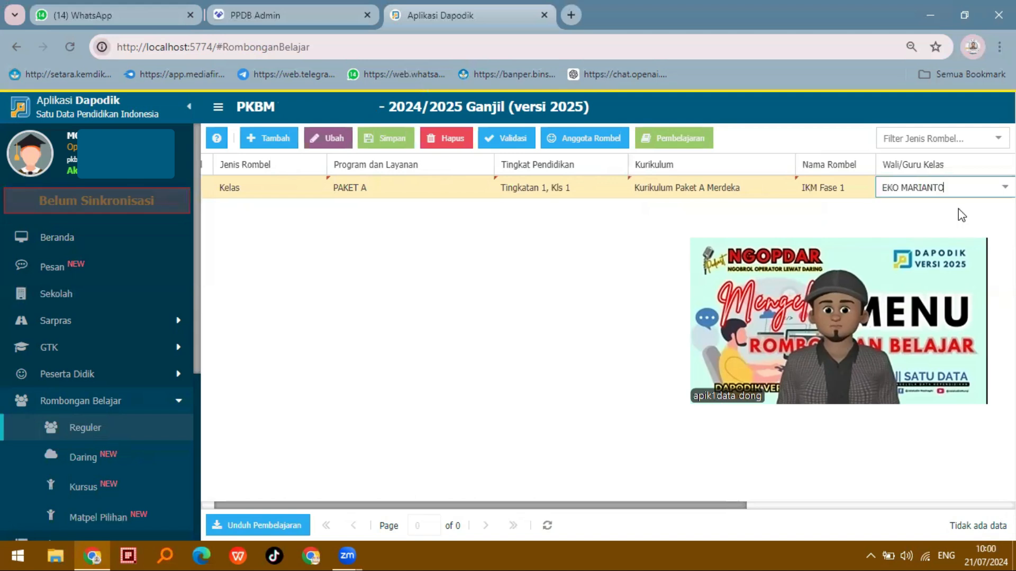
key(Tab)
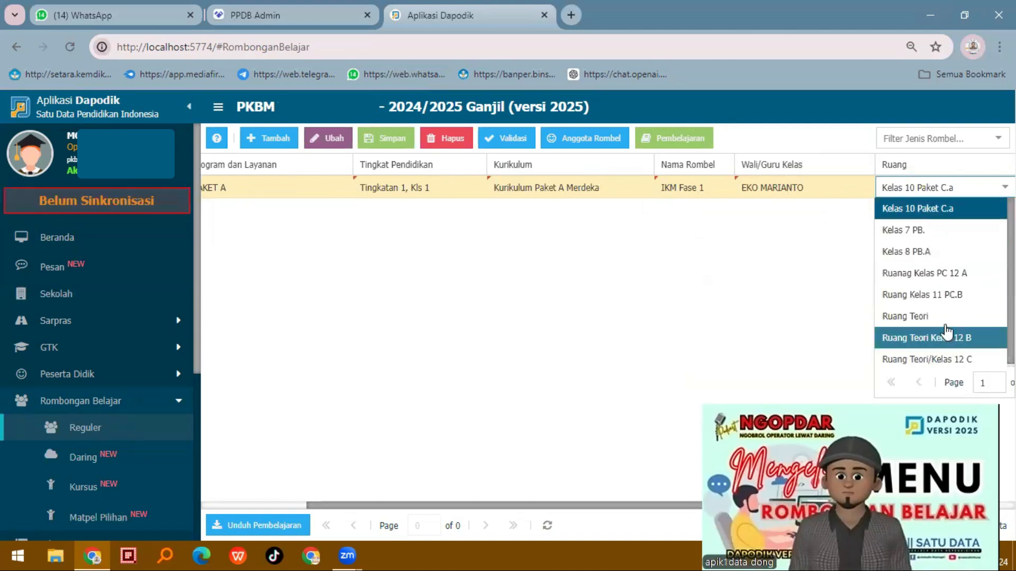
click(904, 316)
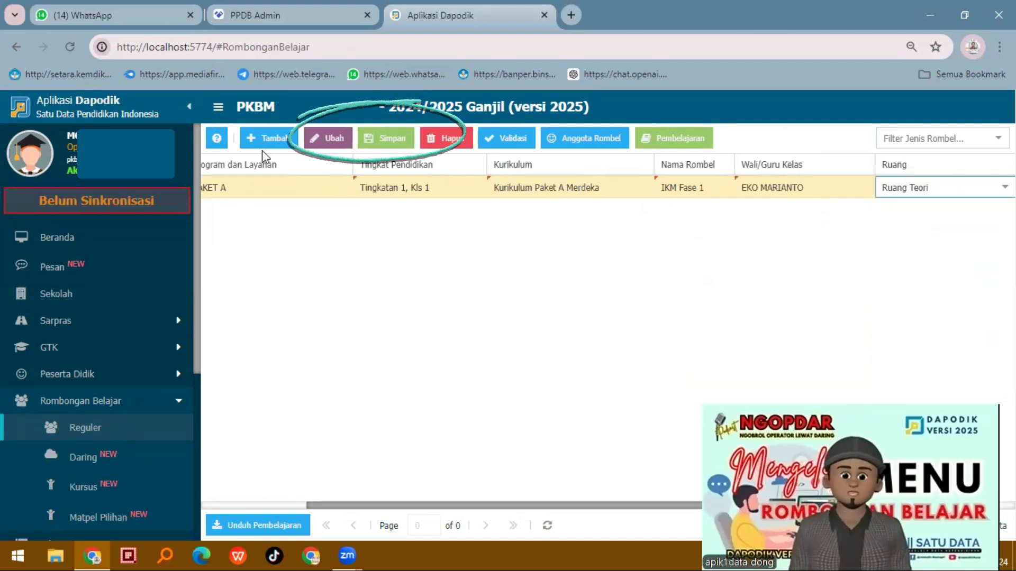
click(388, 138)
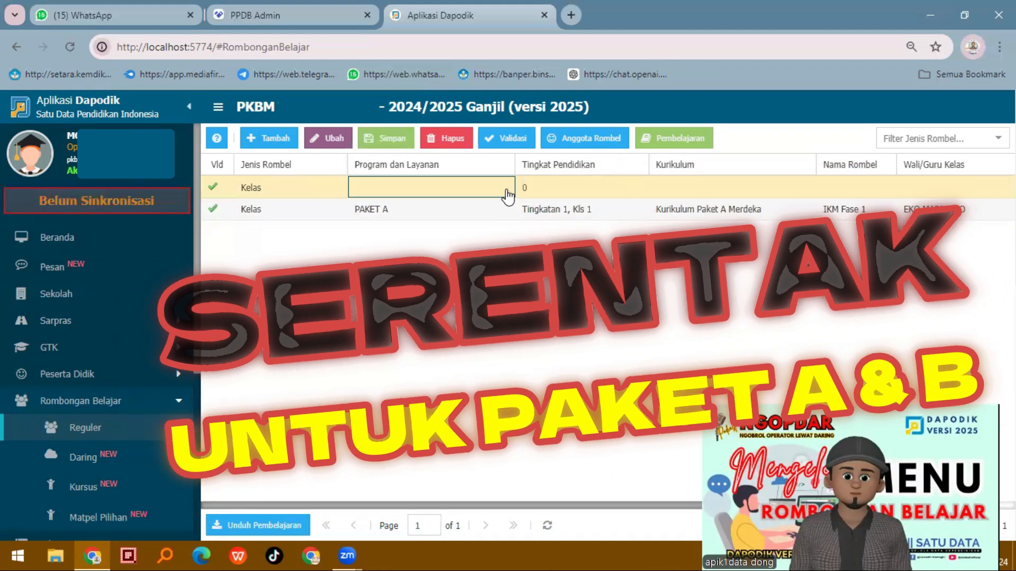
Add a second Kelas entry for PAKET A with the education level Tingkatan 2, Kls 4
click(610, 185)
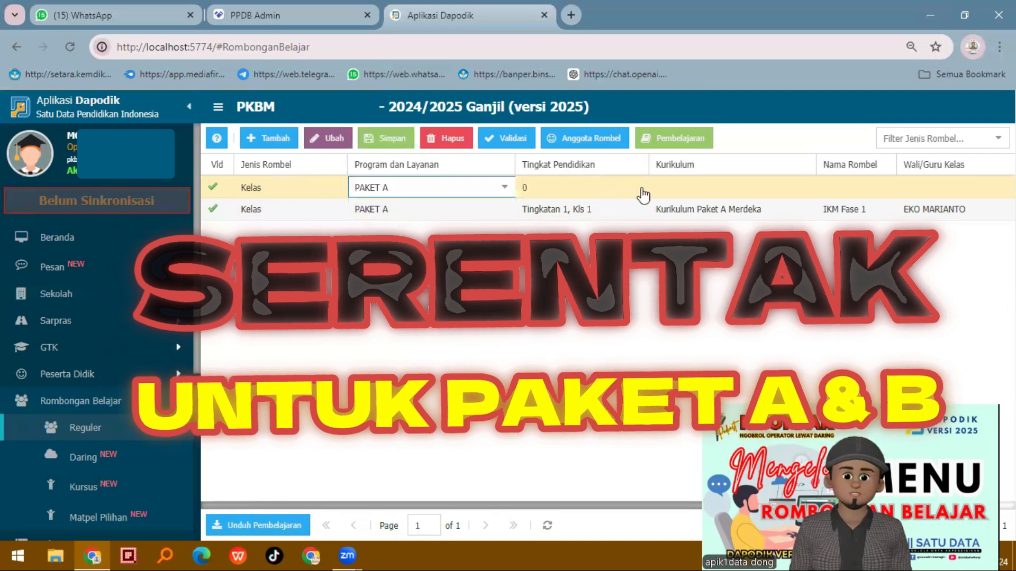
click(640, 188)
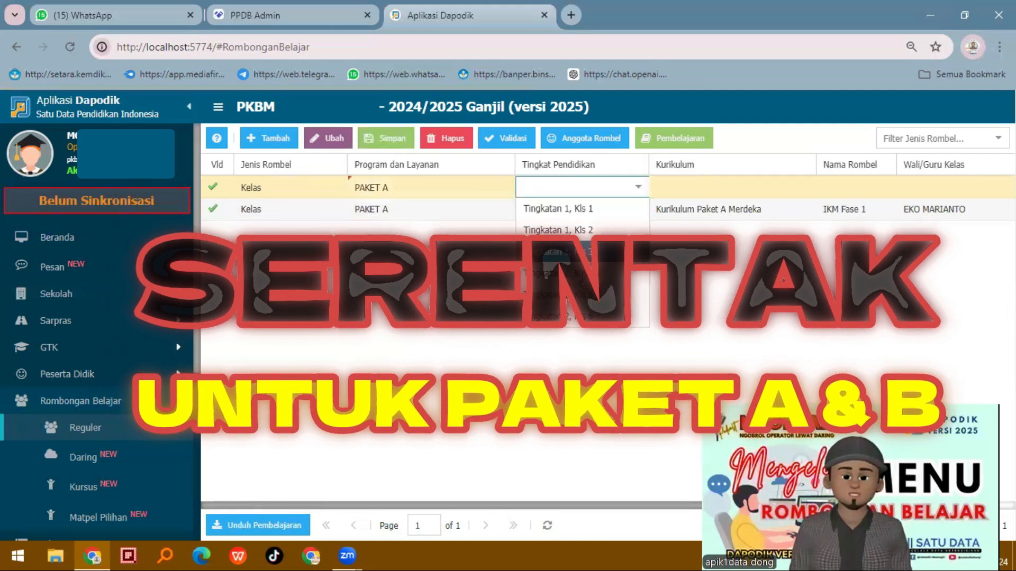
click(558, 273)
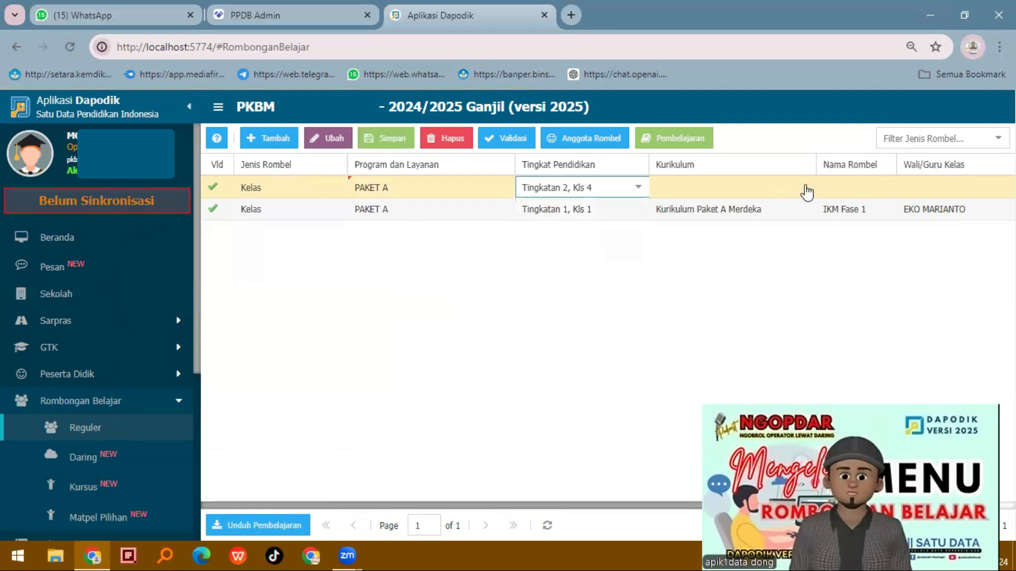
Set the Kls 4 class's curriculum to Kurikulum Paket A Merdeka and enter IKM Fase as its name
click(806, 191)
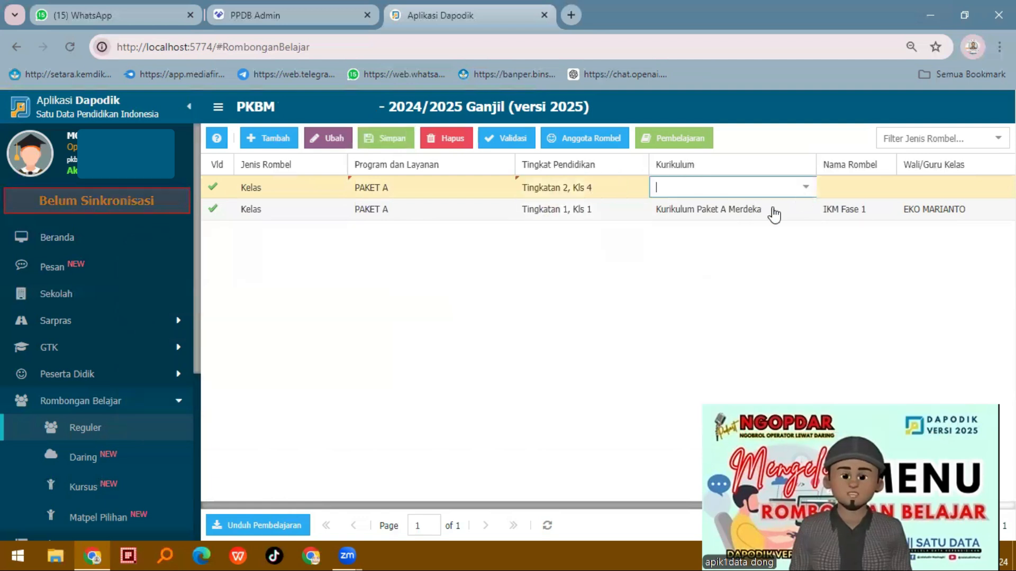
click(879, 185)
click(891, 183)
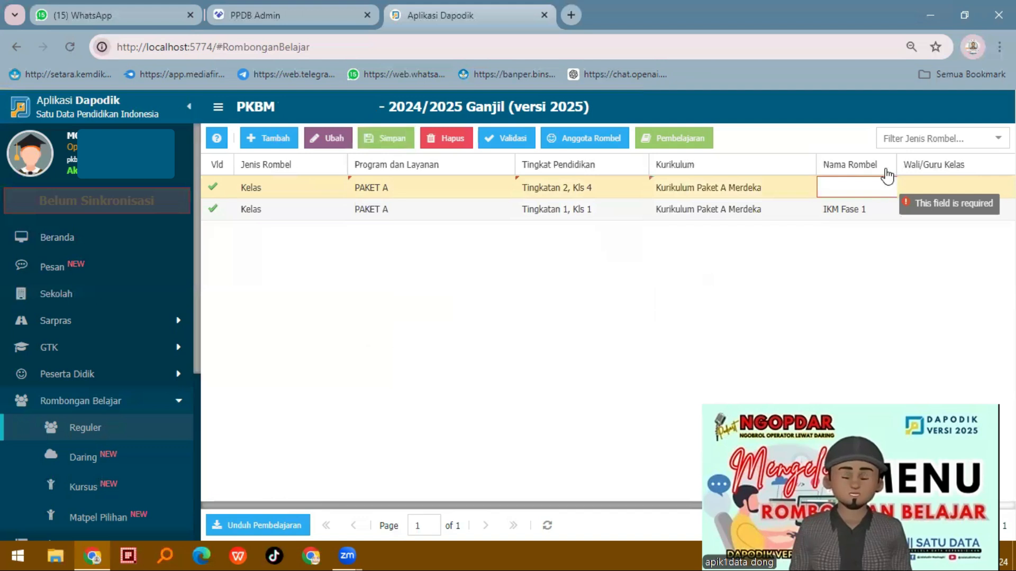
text(IKM Fase)
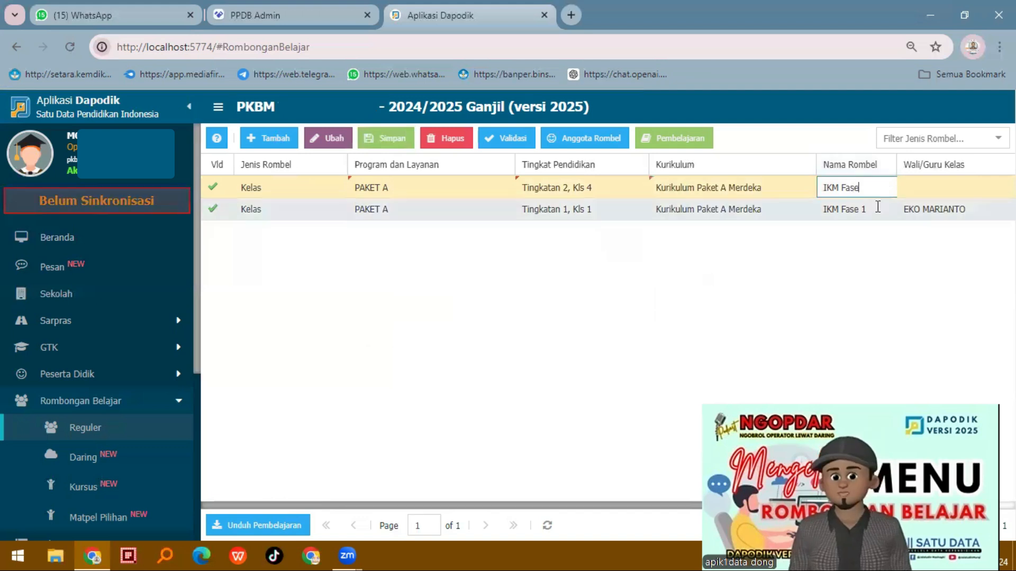
Rename the Kls 1 class as IKM Fase A1
click(866, 209)
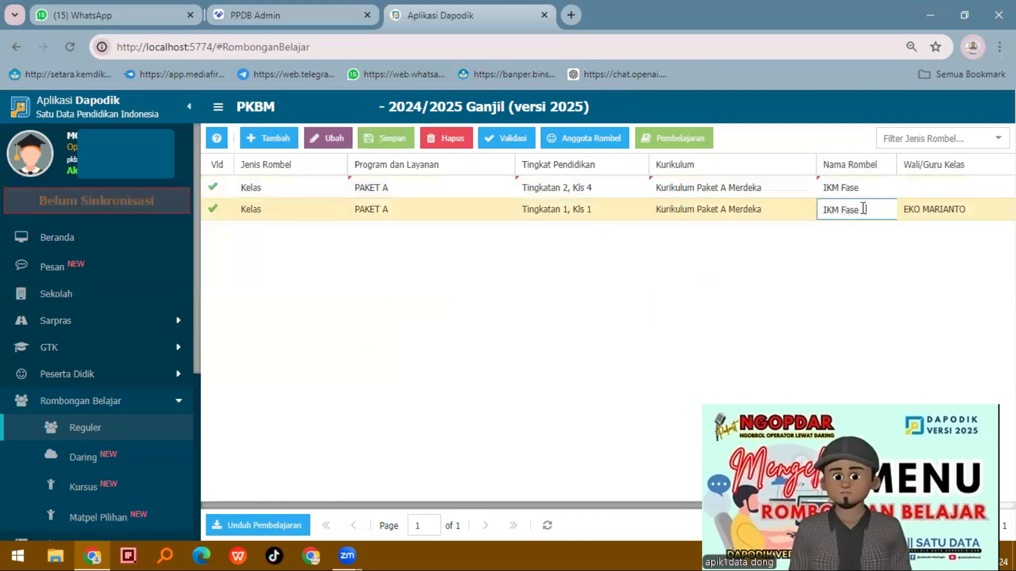
text(A)
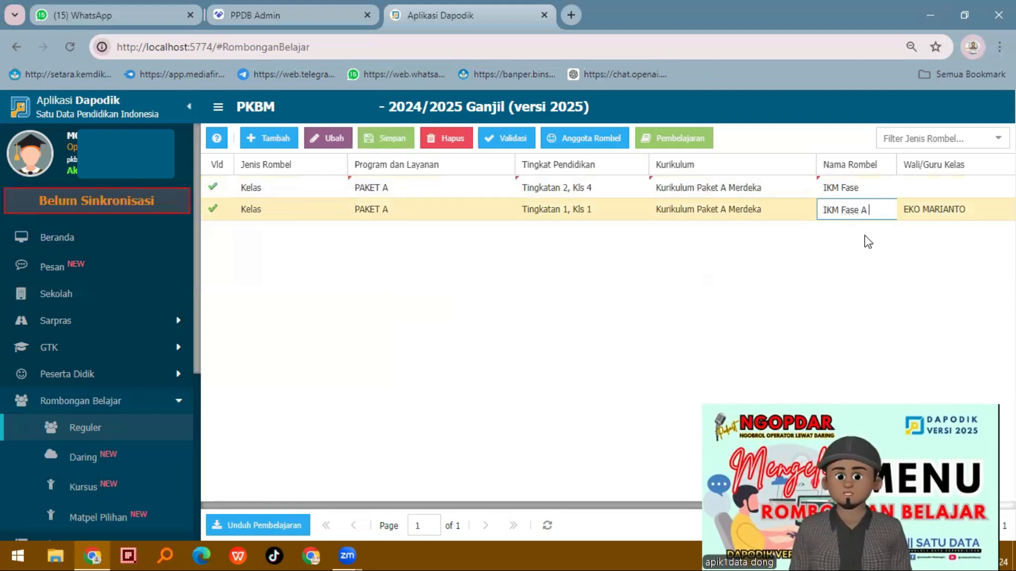
text(1)
Complete the Kls 4 class's name as IKM Fase B1 and assign the second listed teacher as its homeroom teacher
click(880, 189)
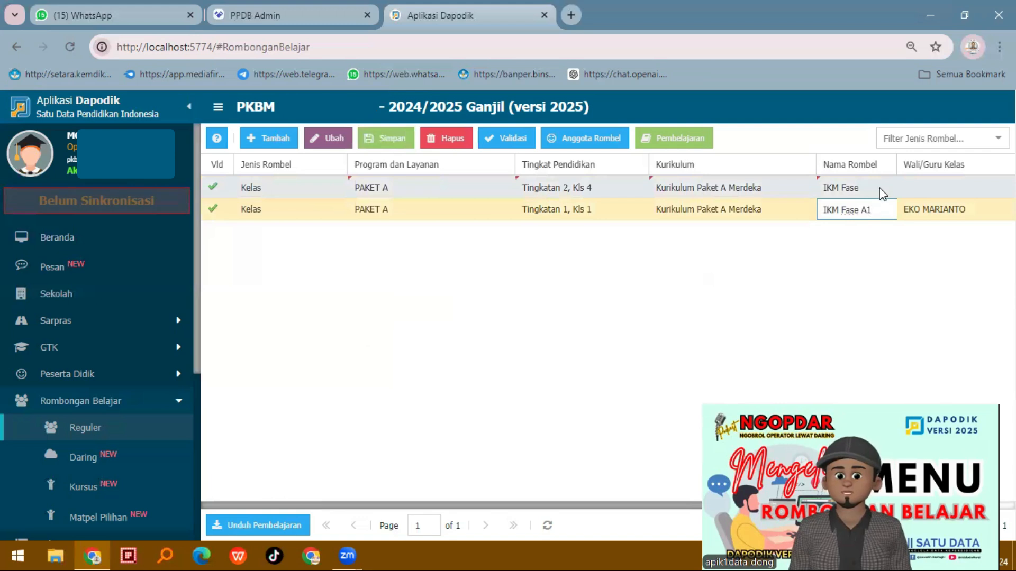
click(879, 188)
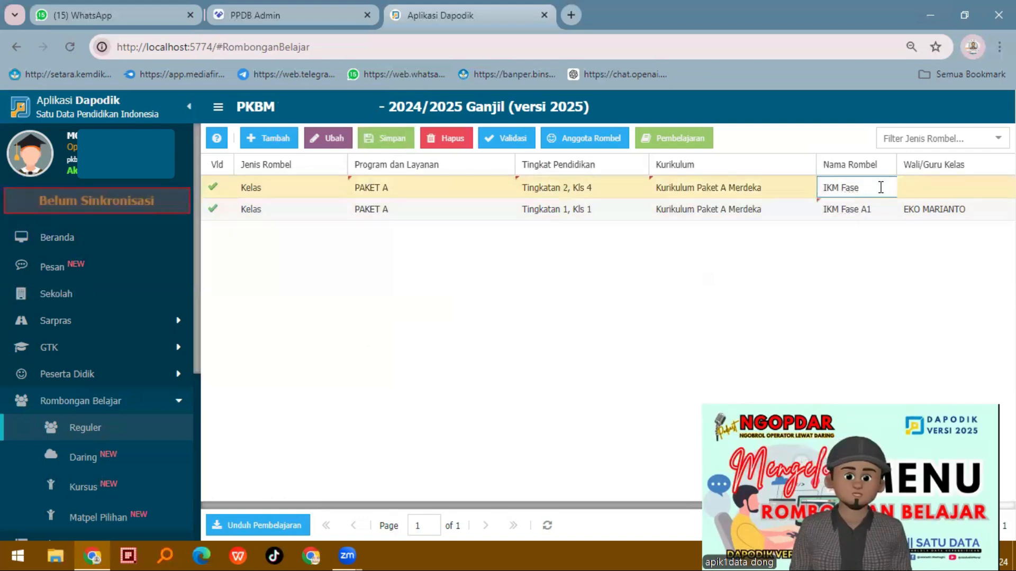
key(Tab)
key(Down)
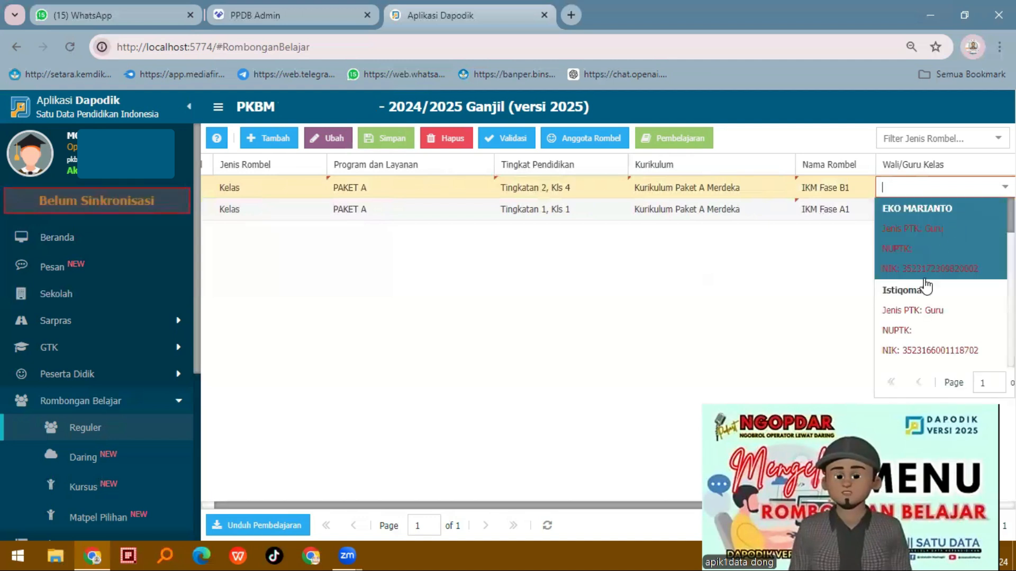
click(920, 314)
Set the Kls 4 class's room to Ruang Teori and save the study group changes
key(Tab)
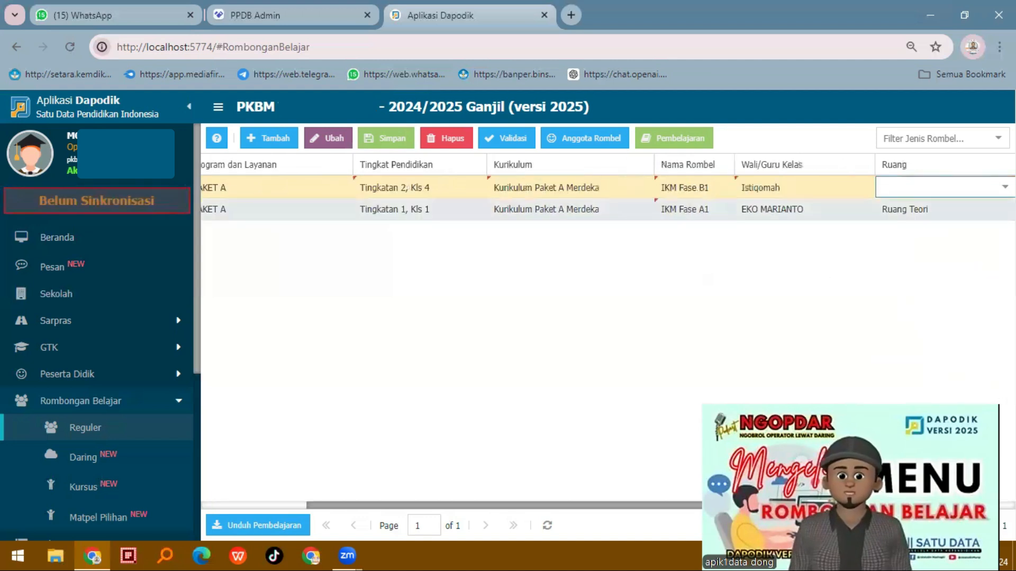
key(Down)
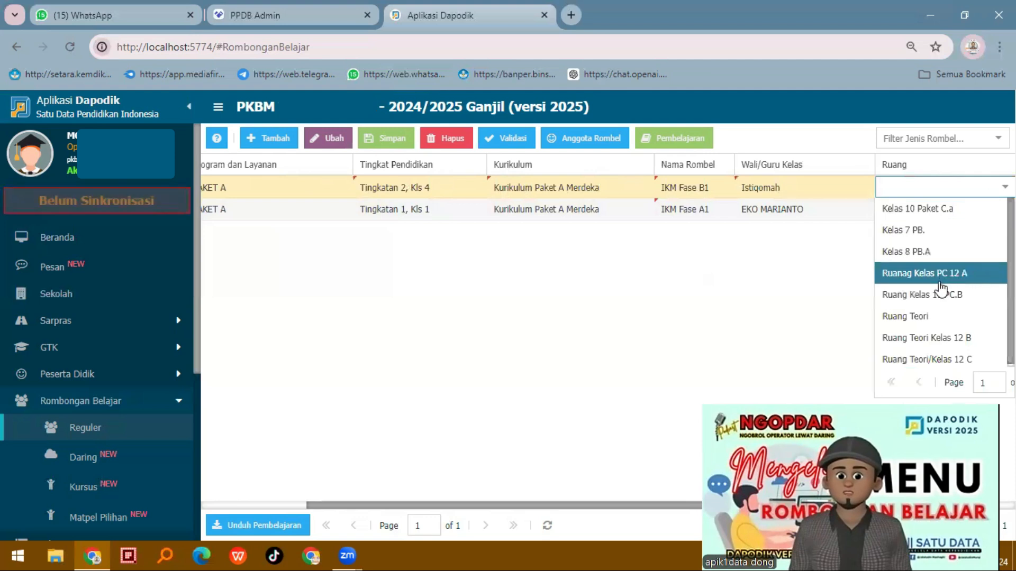
click(912, 316)
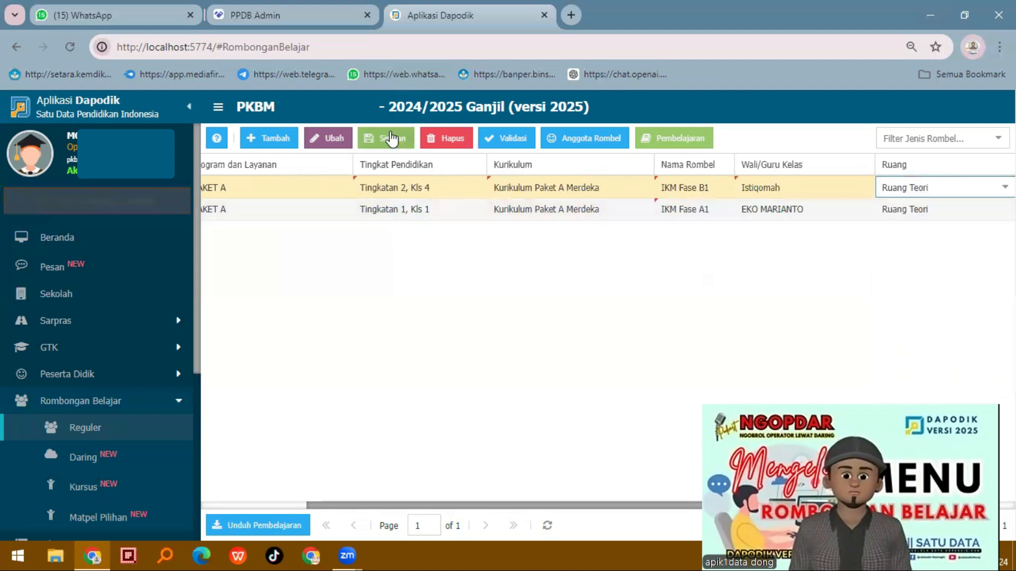
click(388, 142)
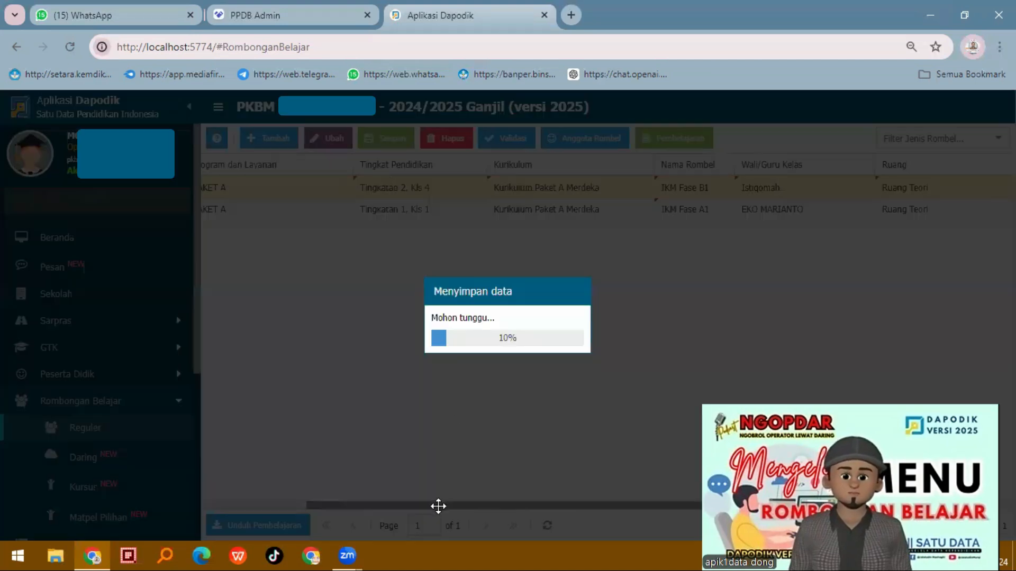
Add a new PAKET A class and set its education level to Tingkatan 1, Kls 3
click(883, 205)
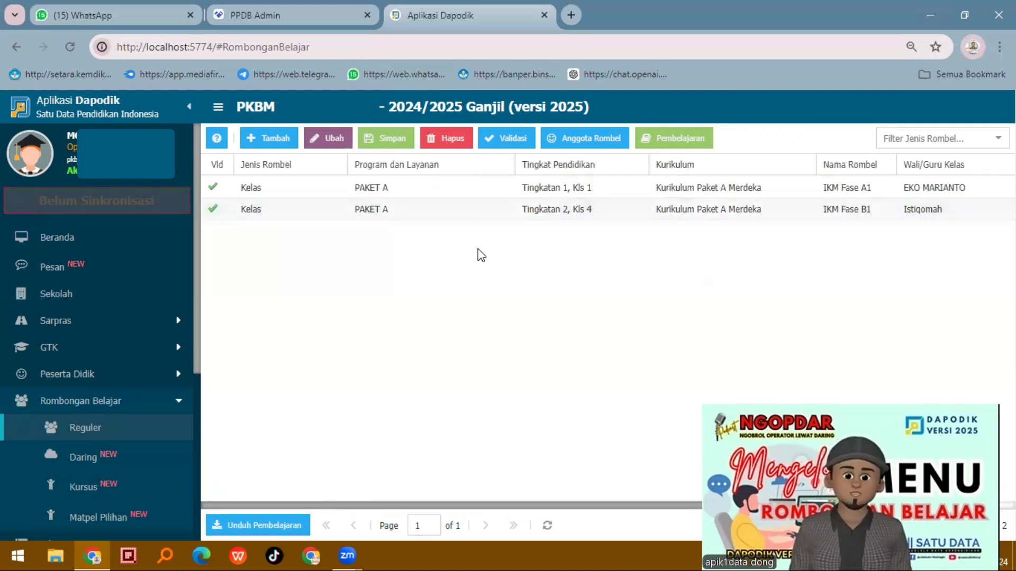
click(265, 140)
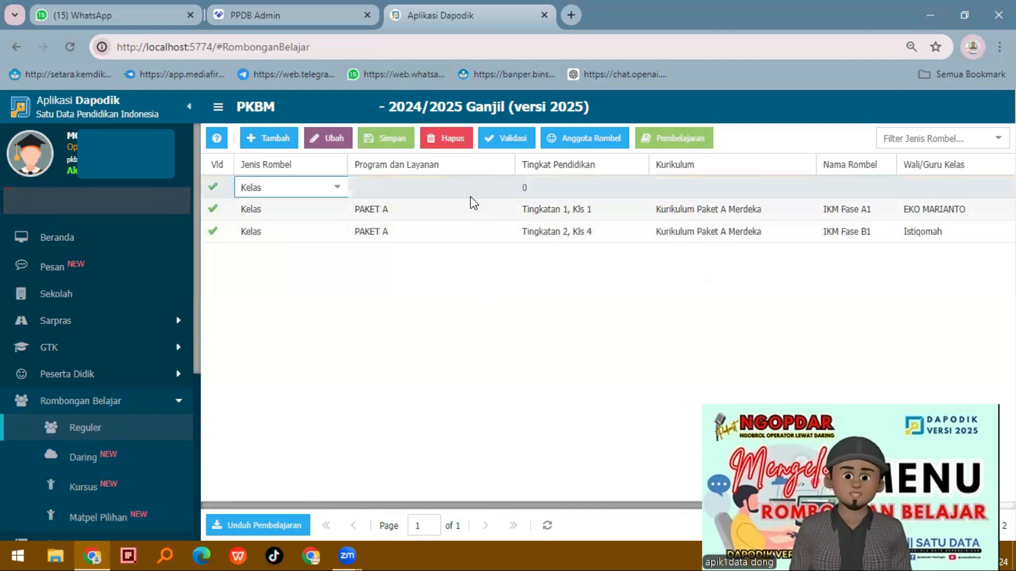
click(473, 187)
click(506, 190)
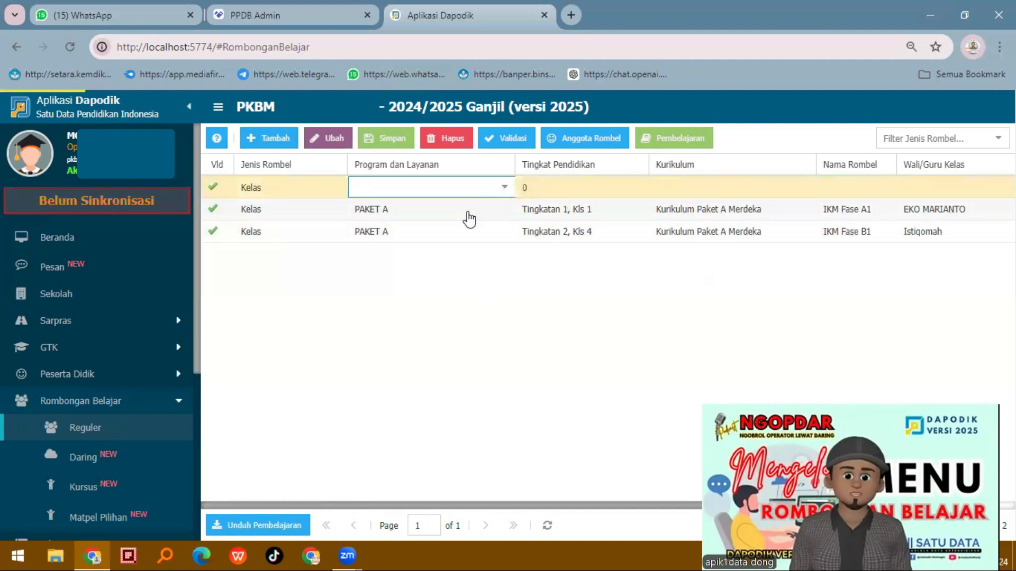
click(620, 189)
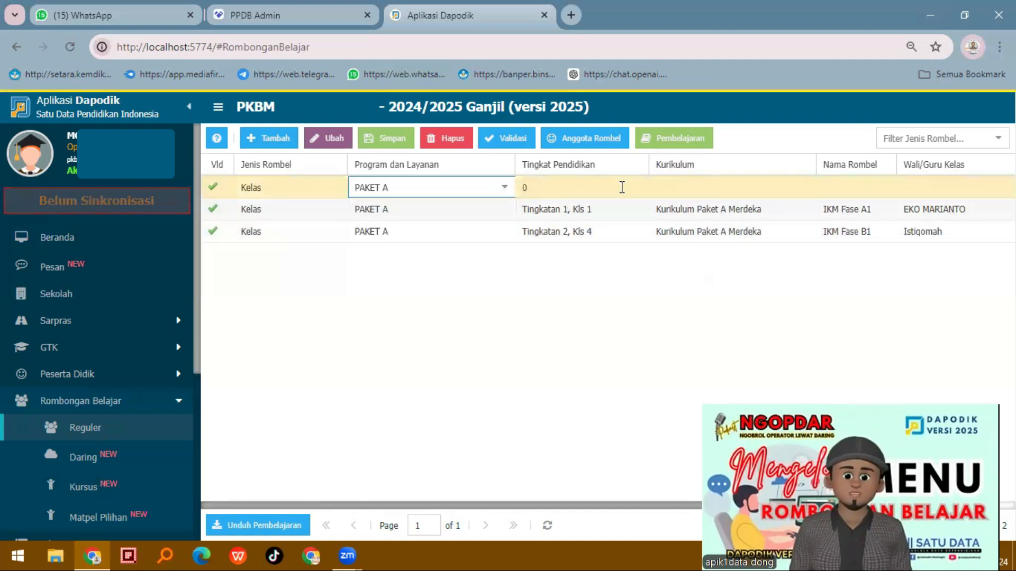
click(641, 195)
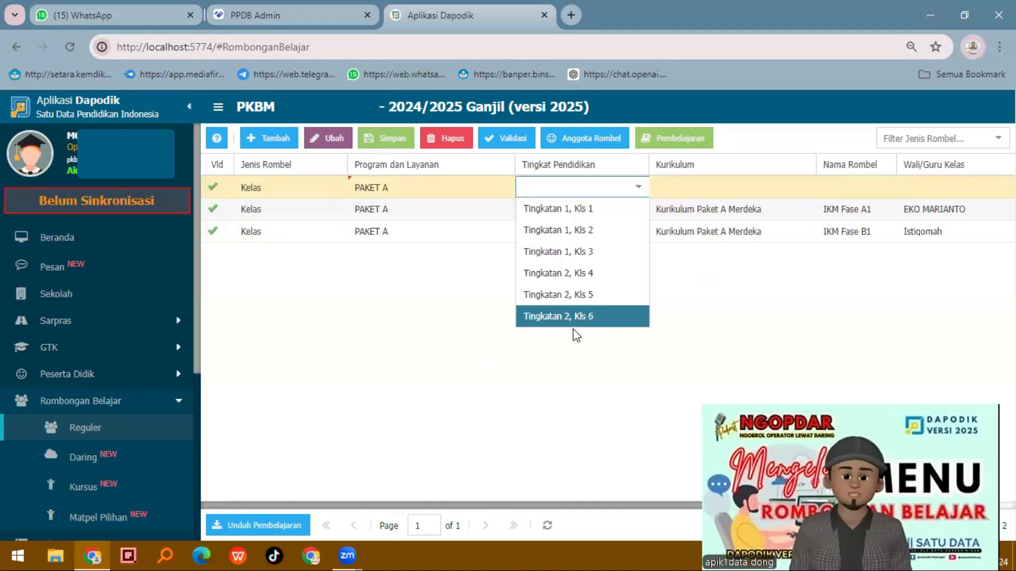
click(582, 318)
Set the Kls 3 class's curriculum to Kurikulum Paket A Merdeka and check the curriculum options of the Kls 2 class
click(721, 189)
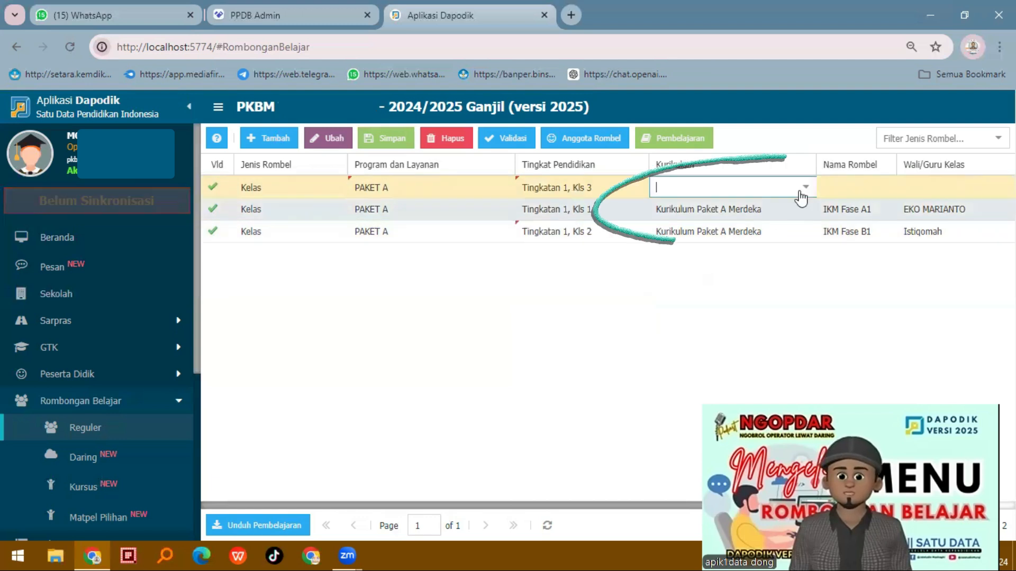
click(801, 187)
click(719, 231)
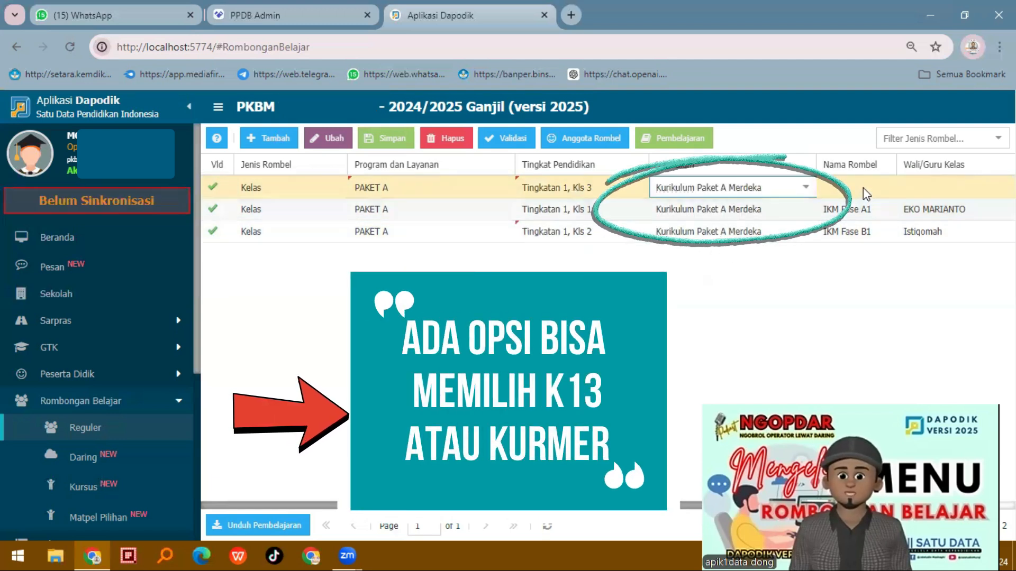
key(Tab)
click(811, 195)
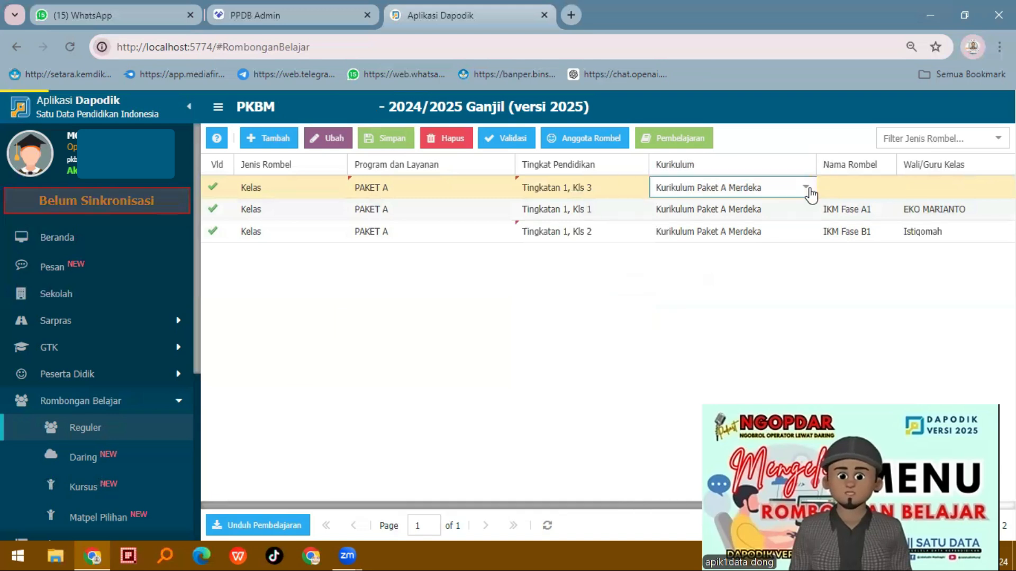
click(811, 194)
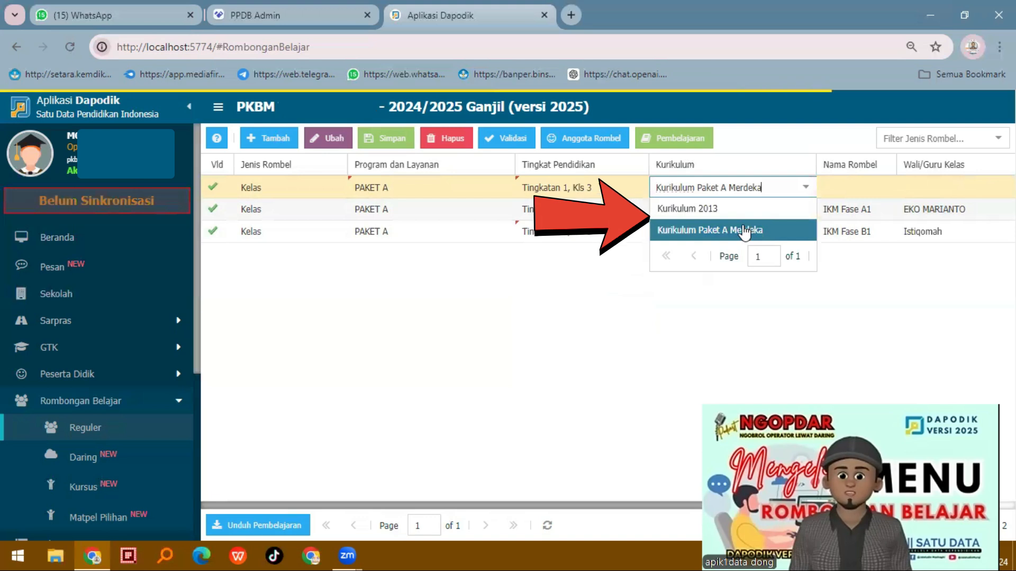
click(791, 227)
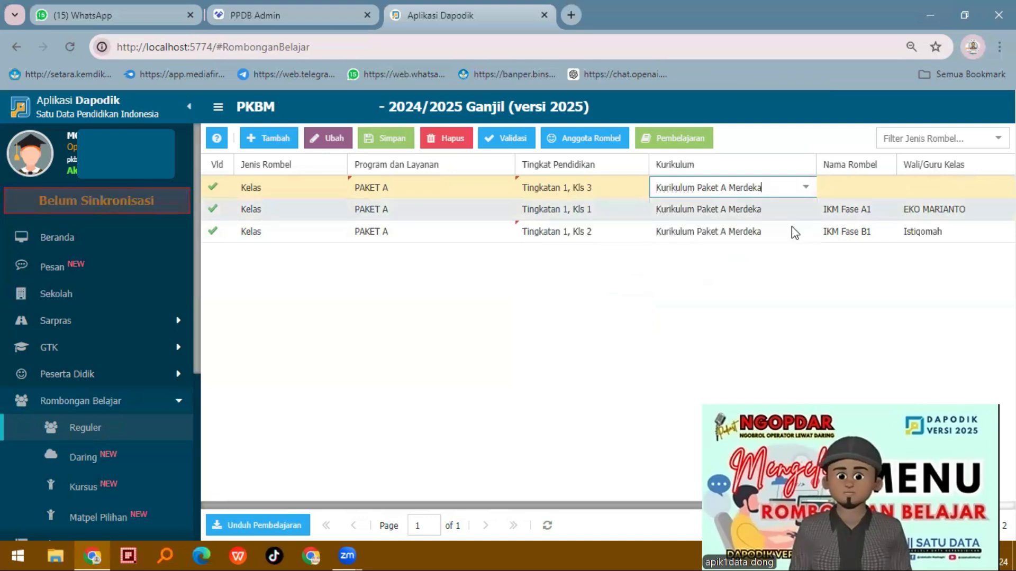
click(809, 237)
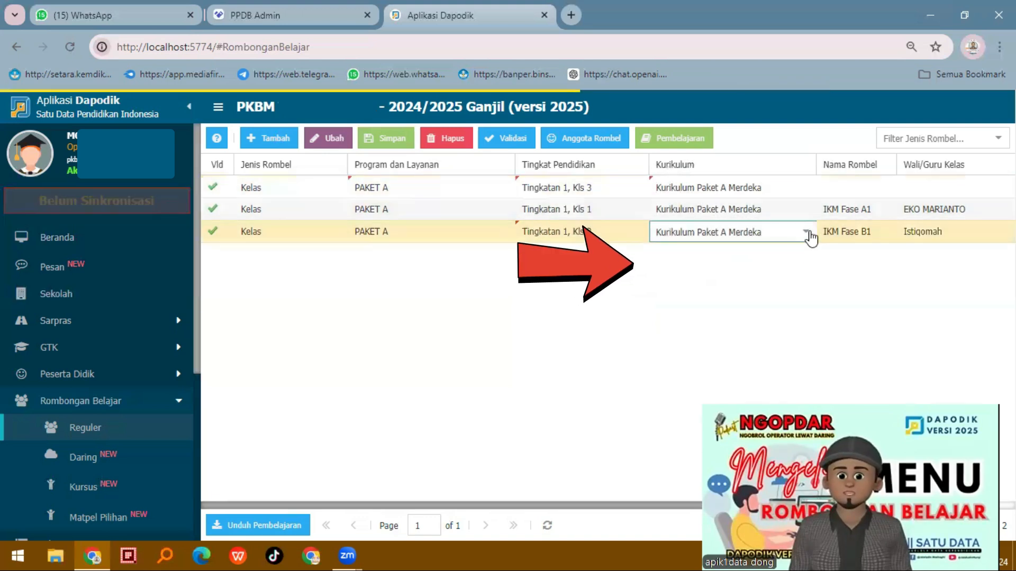
click(806, 233)
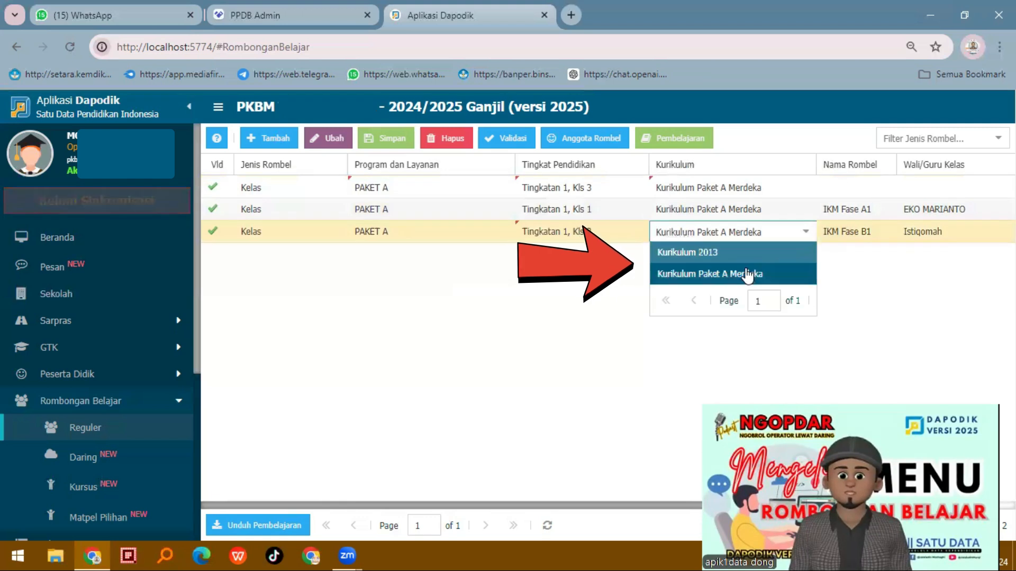
Name the Kls 3 class IKM Fase B3 with a homeroom teacher and Ruang Teori, rename the Kls 2 class IKM Fase A2, and save
click(876, 181)
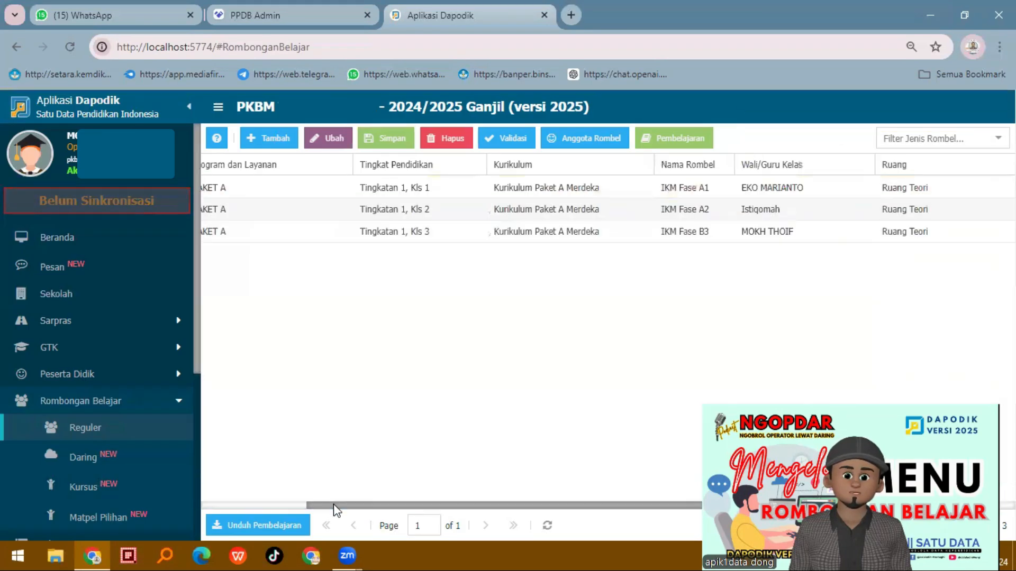
drag(330, 511, 189, 492)
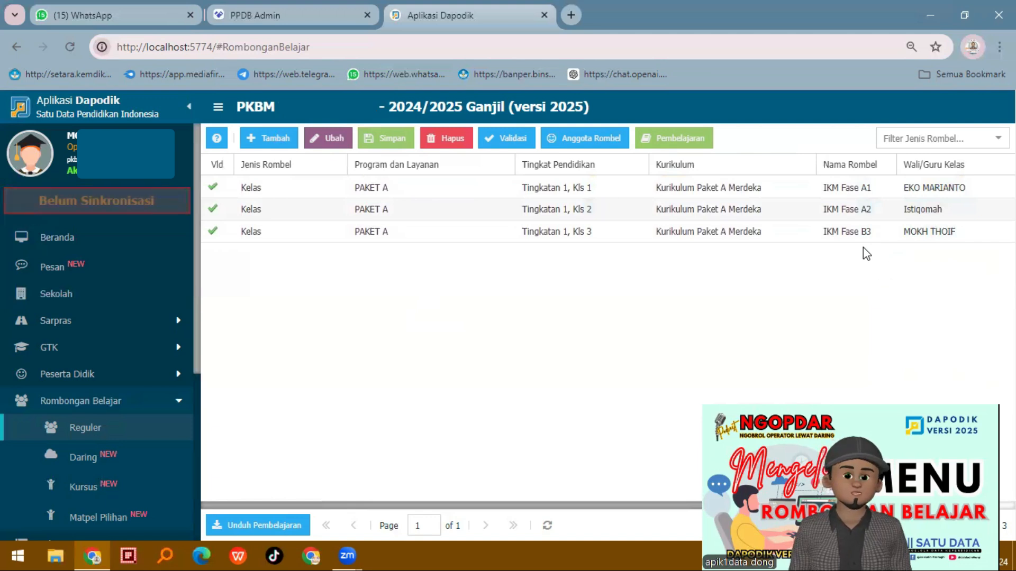
Add a PAKET A class for Tingkatan 2, Kls 4 with Kurikulum Paket A Merdeka, named IKM Fase B4
click(280, 139)
click(437, 239)
click(581, 291)
click(860, 187)
text(IKM Fase B4)
Assign the second listed teacher and the room Ruang Teori to the IKM Fase B4 class, and save it
key(Tab)
key(Down)
key(Down)
key(Return)
key(Tab)
key(Down)
key(Return)
click(386, 138)
drag(330, 505, 226, 506)
Add a PAKET A class for Tingkatan 2, Kls 5 with Kurikulum 2013 as its curriculum
click(285, 139)
click(434, 238)
click(626, 185)
click(585, 300)
click(748, 190)
click(738, 227)
Name the Kls 5 class PA Kls 5 and assign it the same homeroom teacher as the IKM Fase B3 class
click(857, 185)
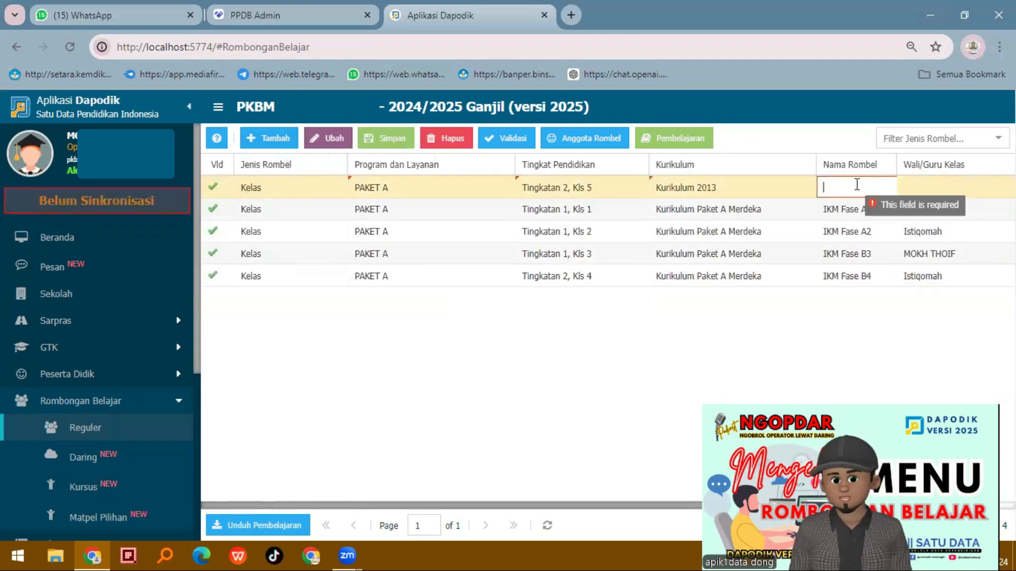
text(PA Kls 5)
key(Tab)
key(Down)
key(Down)
scroll(930, 312, down, 2)
click(930, 312)
key(Tab)
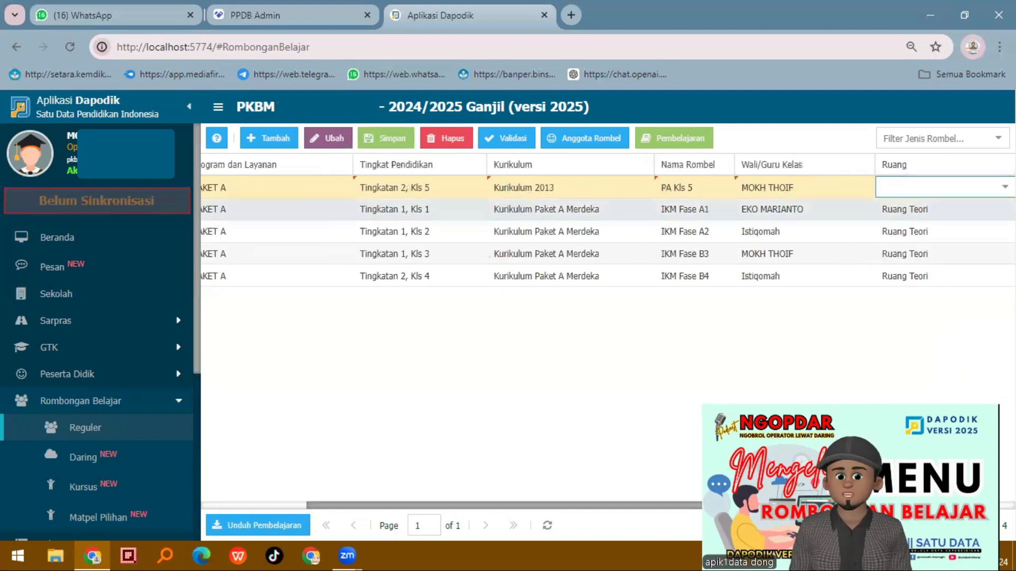
Assign a room to the PA Kls 5 class and save it
click(1004, 187)
click(936, 211)
click(386, 138)
drag(324, 506, 226, 505)
Add a PAKET A class for Tingkatan 2, Kls 6 with Kurikulum Paket A Merdeka as its curriculum
click(268, 139)
click(481, 192)
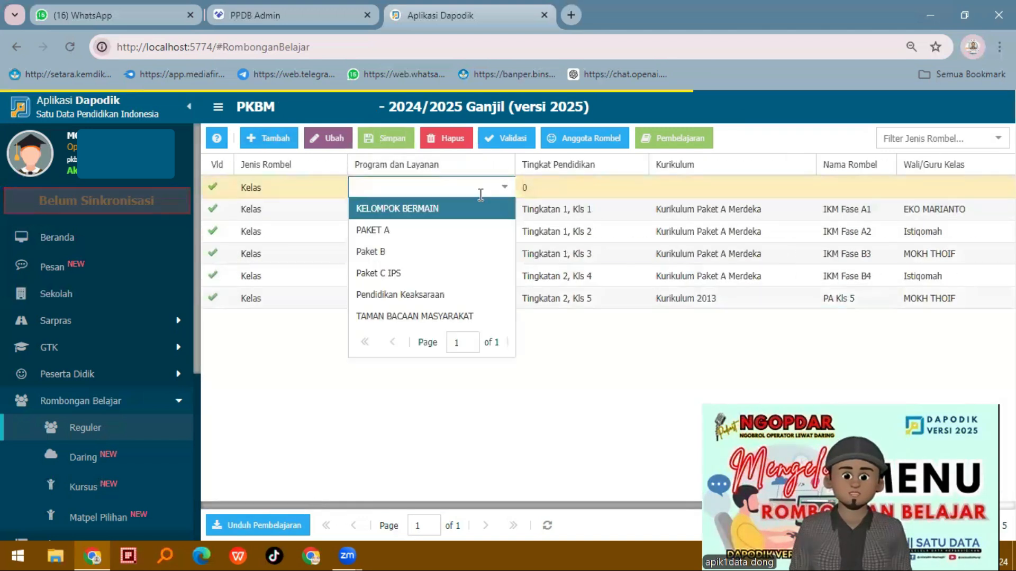
click(450, 229)
click(608, 188)
click(600, 315)
click(740, 190)
click(741, 231)
Name the Kls 6 class IKM Fase C2 and assign its homeroom teacher
click(887, 193)
text(F)
key(BackSpace)
text(IKM Fase C2)
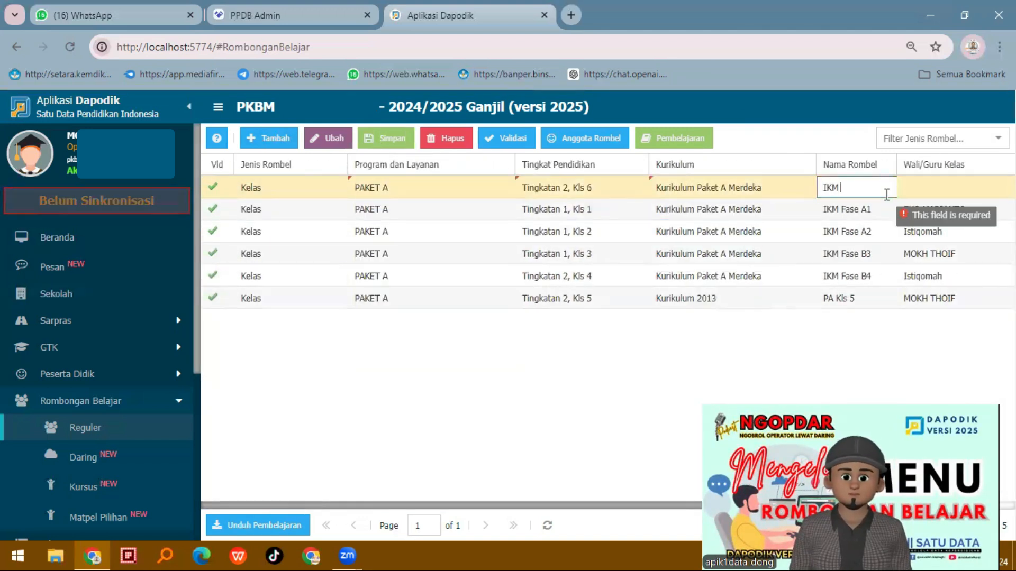
key(Tab)
click(1004, 188)
scroll(988, 229, down, 3)
click(983, 312)
key(Tab)
Assign a room to the IKM Fase C2 class and save it
click(1004, 187)
click(936, 211)
click(386, 138)
drag(365, 506, 260, 506)
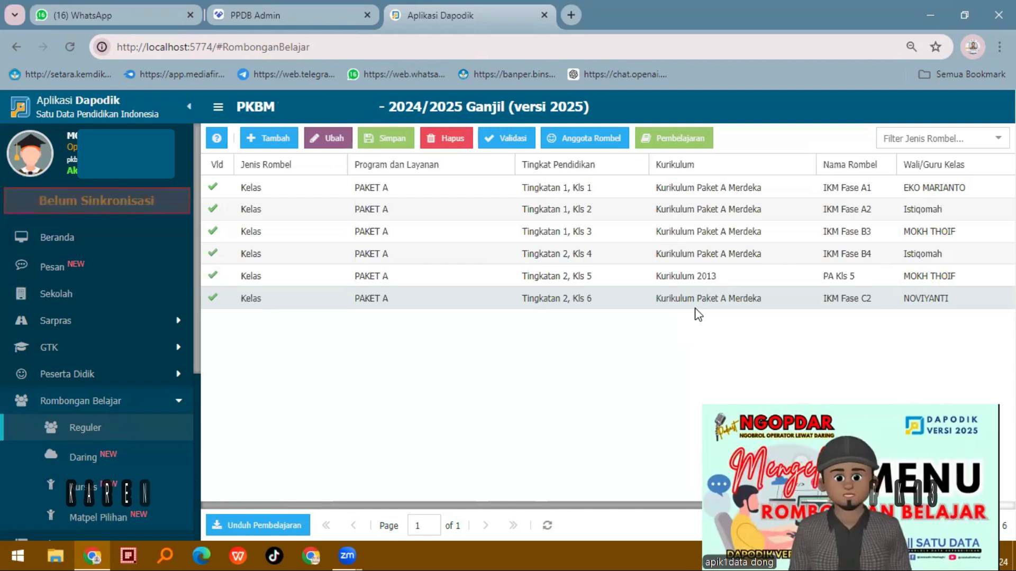
Add a Paket B class and set its education level to Tingkatan 3, Kls 7
click(272, 138)
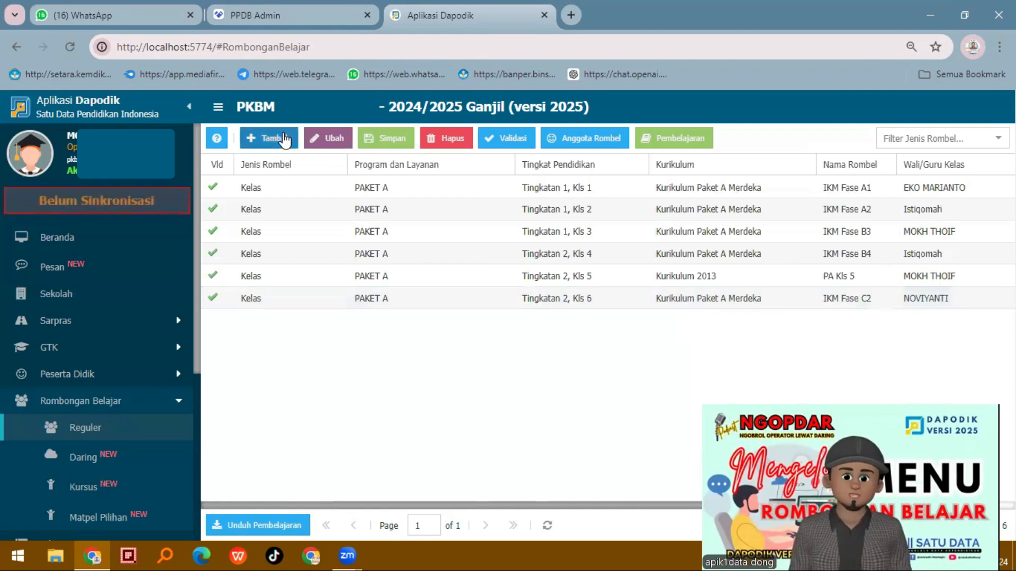
click(446, 183)
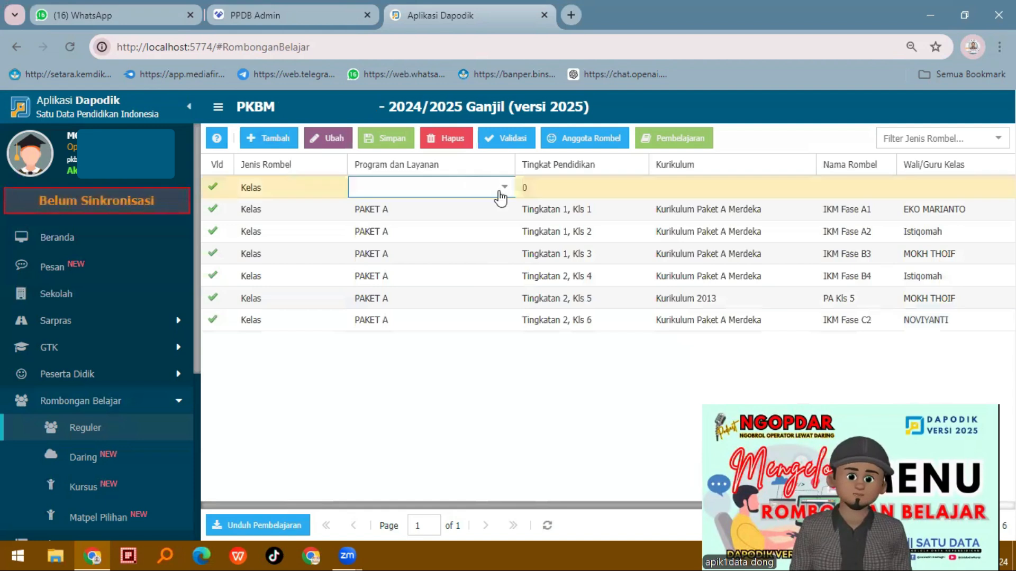
click(486, 197)
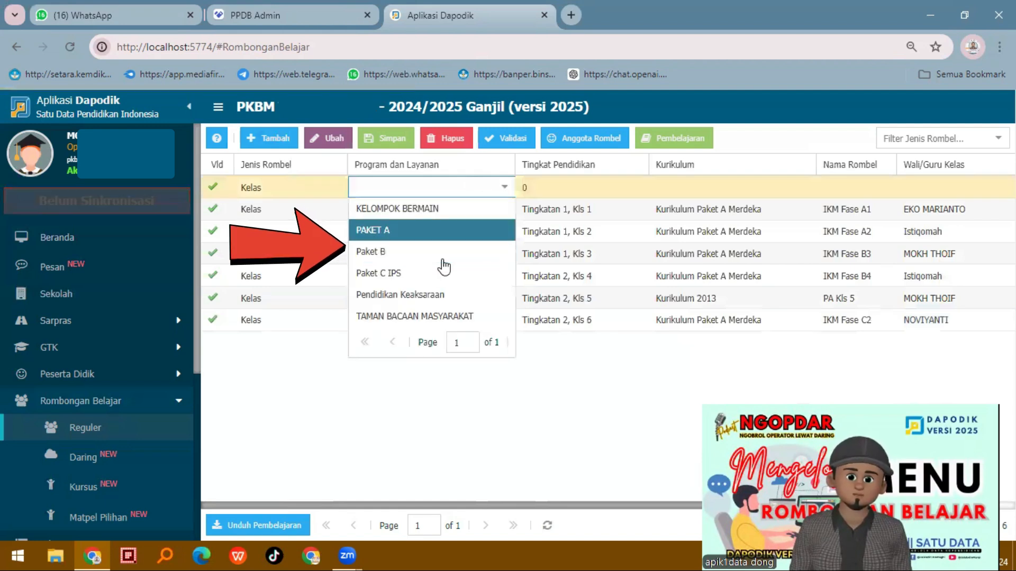
click(423, 252)
click(640, 190)
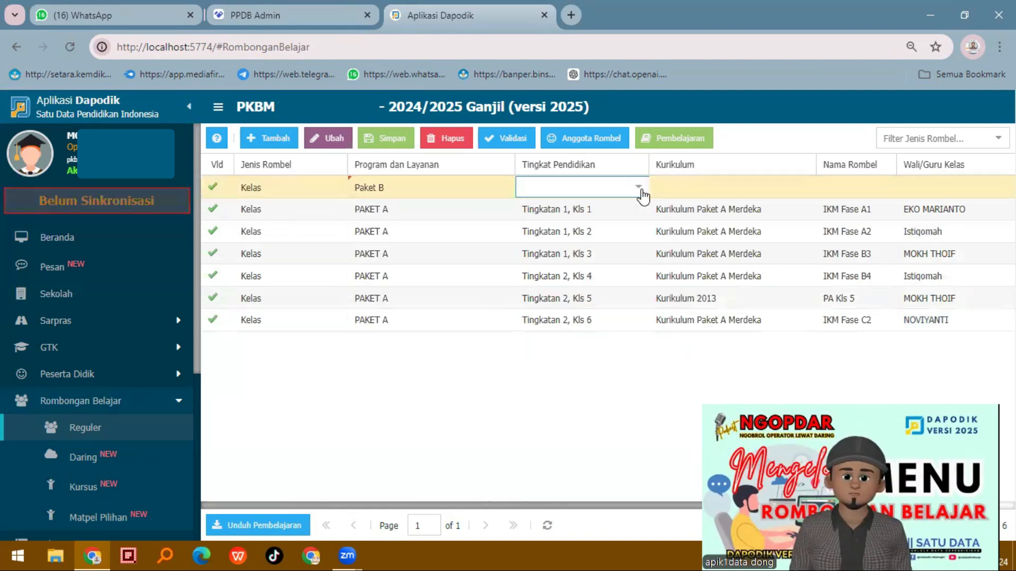
click(640, 190)
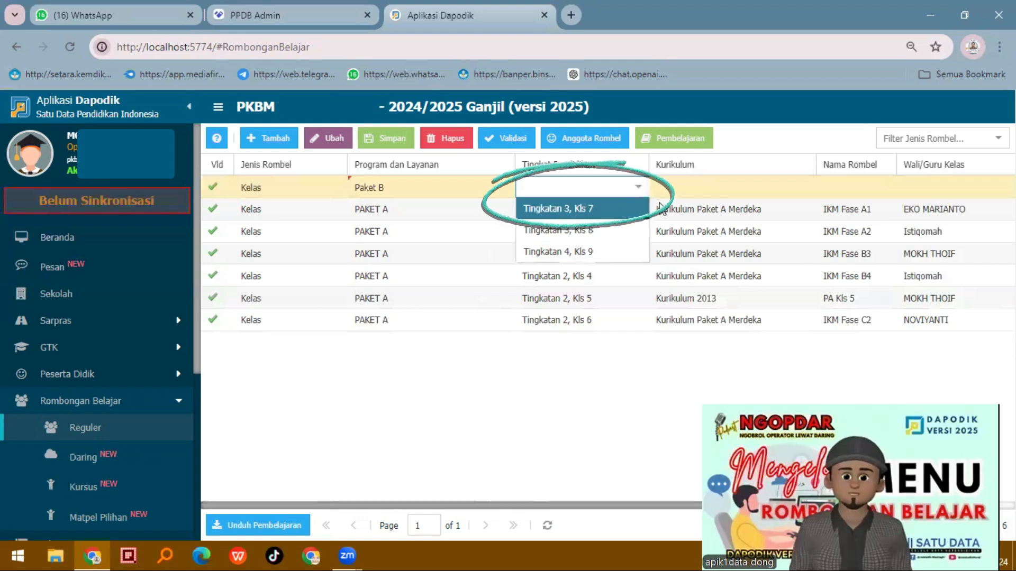
Set the Kls 7 class's curriculum to Kurikulum Paket B Merdeka and name the class IKM Fase D7
click(748, 185)
click(809, 187)
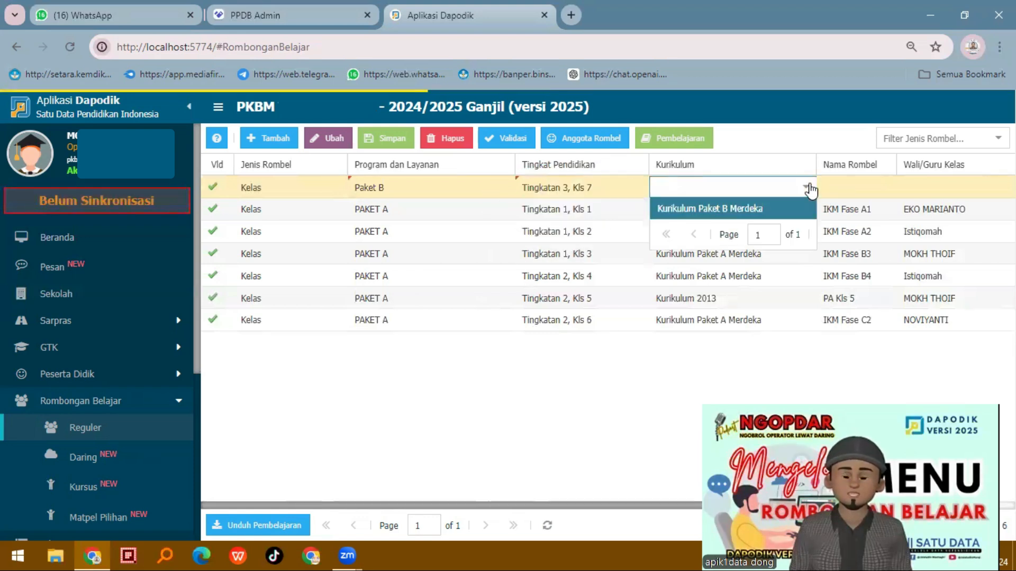
click(754, 211)
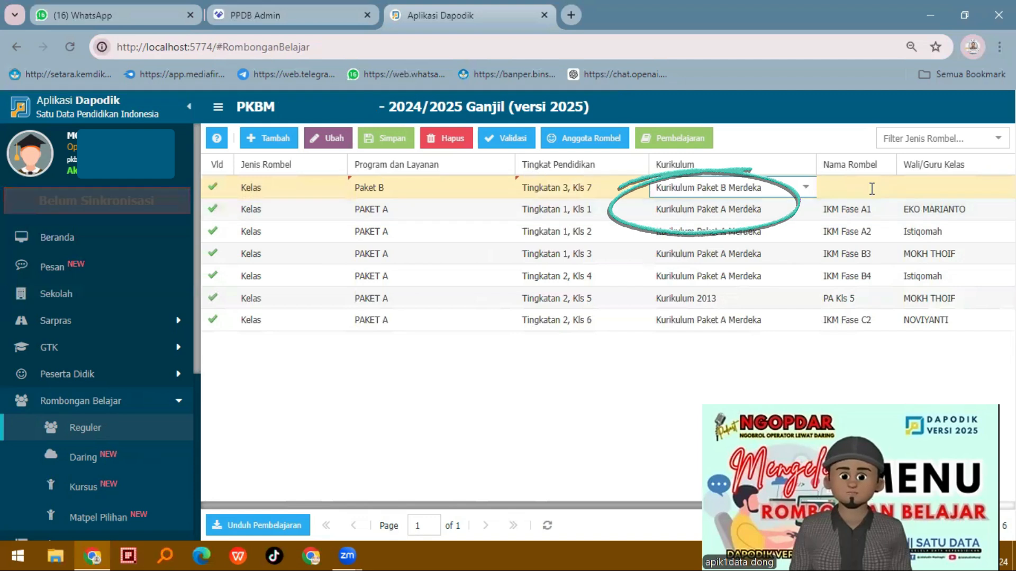
click(863, 181)
text(IKM Fas)
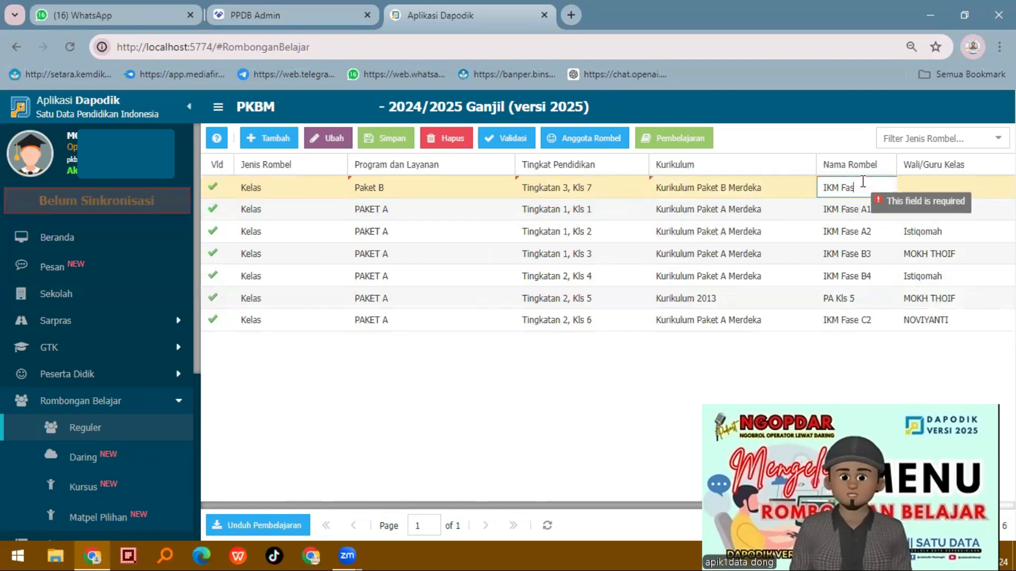
text(e D)
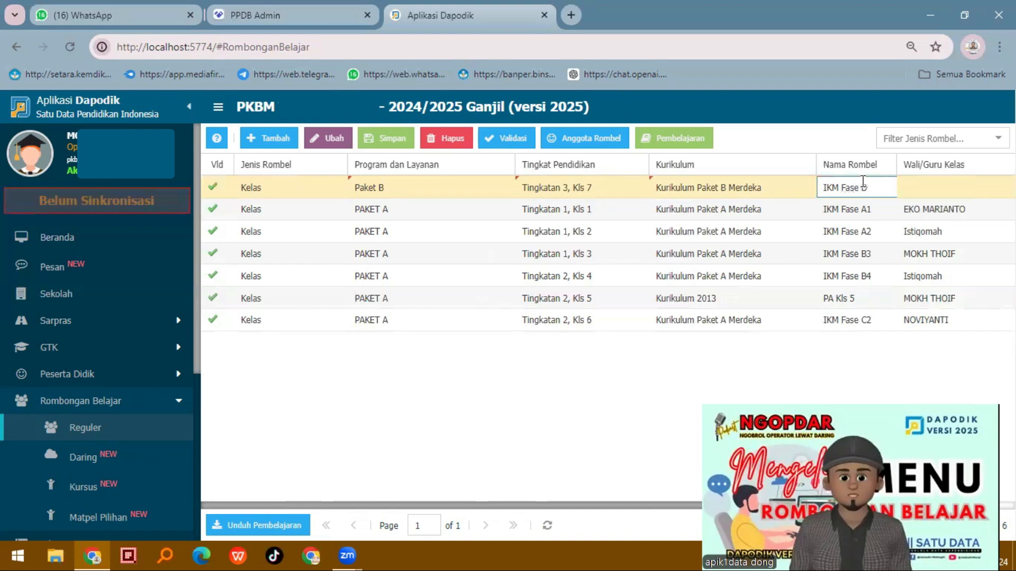
text(7)
Assign a homeroom teacher and the room Kelas 7 PB. to the IKM Fase D7 class, and save it
click(938, 196)
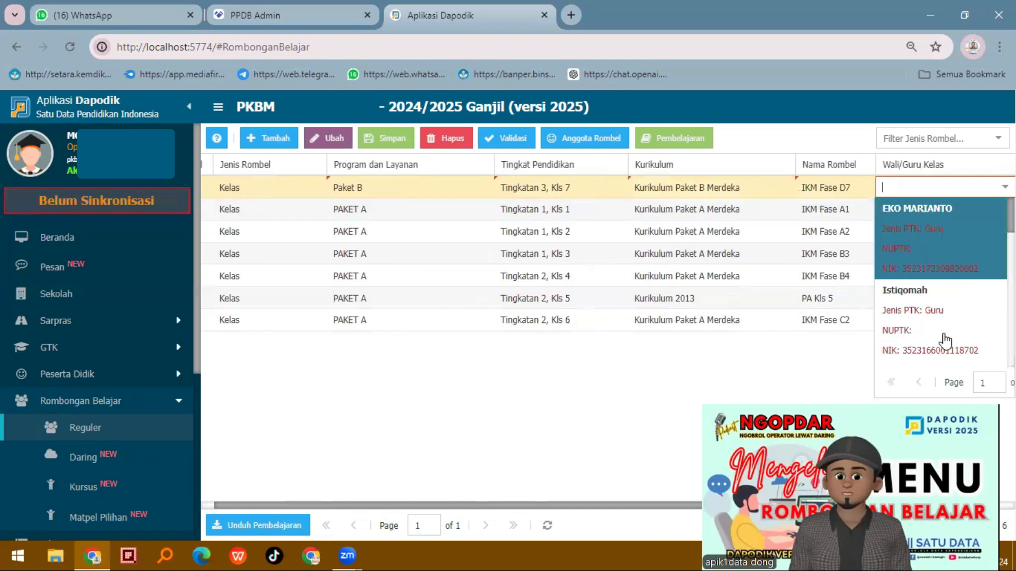
scroll(944, 341, down, 3)
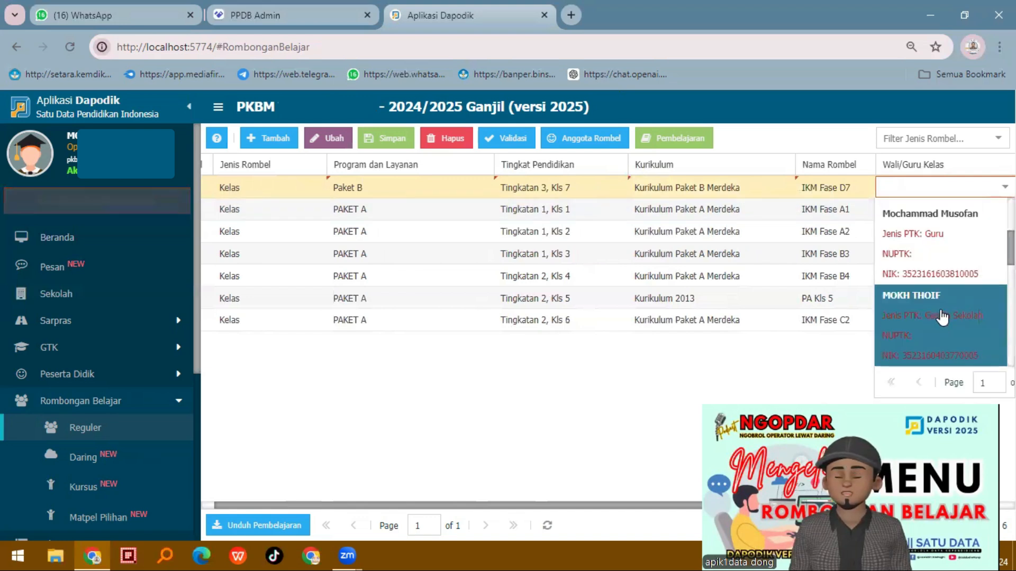
scroll(945, 289, down, 3)
click(945, 287)
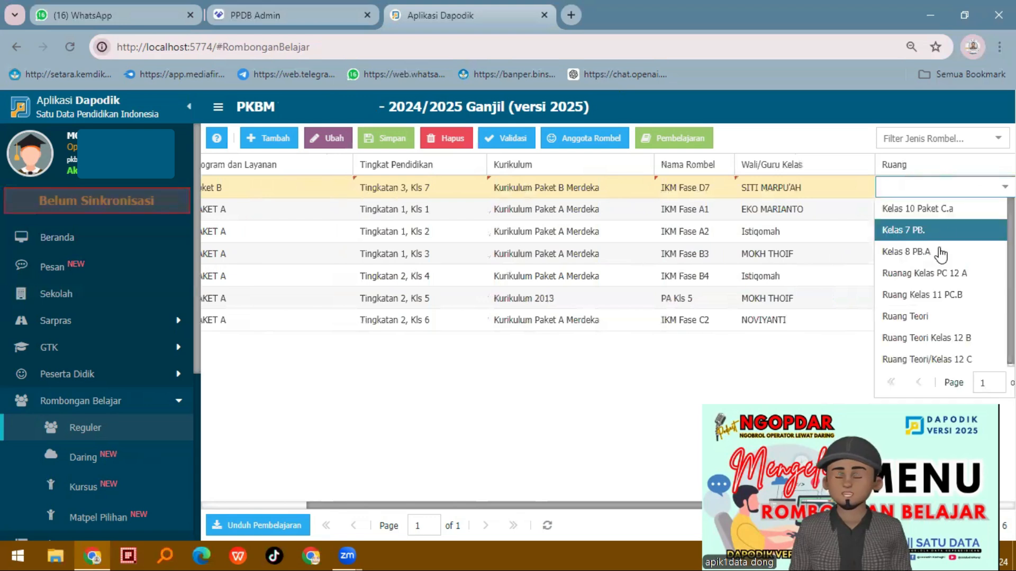
click(940, 237)
drag(479, 507, 317, 517)
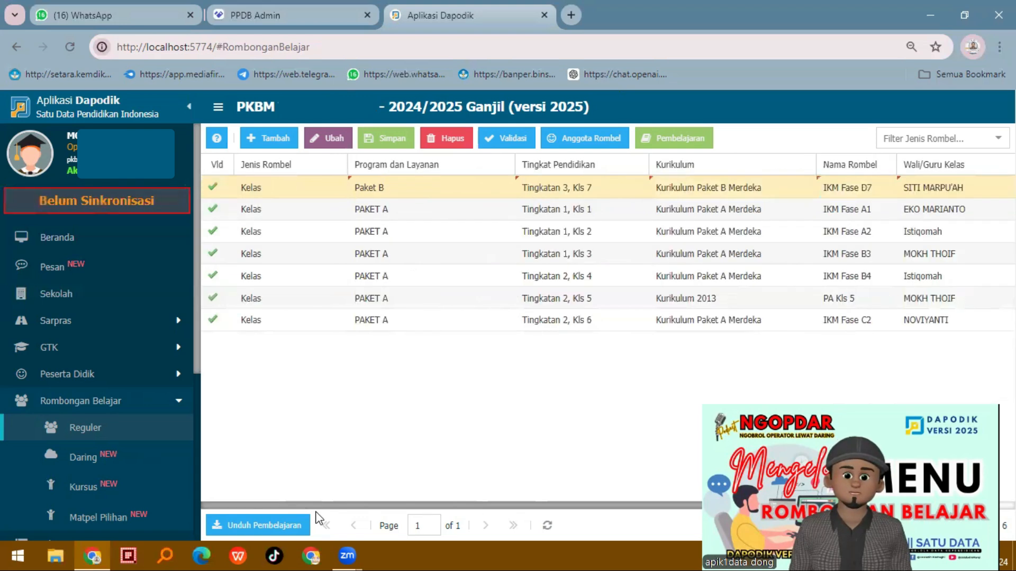
click(399, 140)
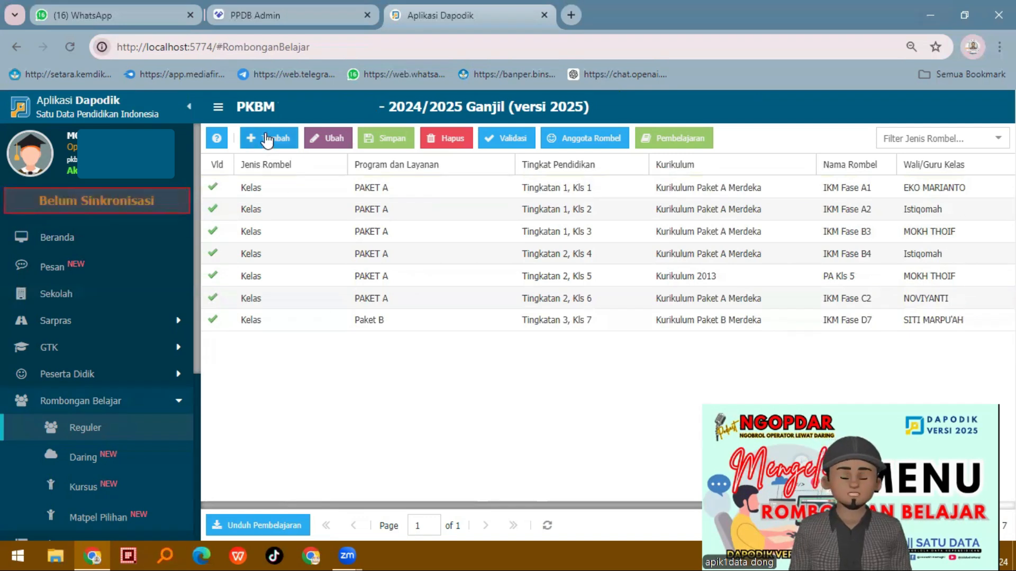
Add a Paket B class and set its education level to Tingkatan 3, Kls 8
click(504, 187)
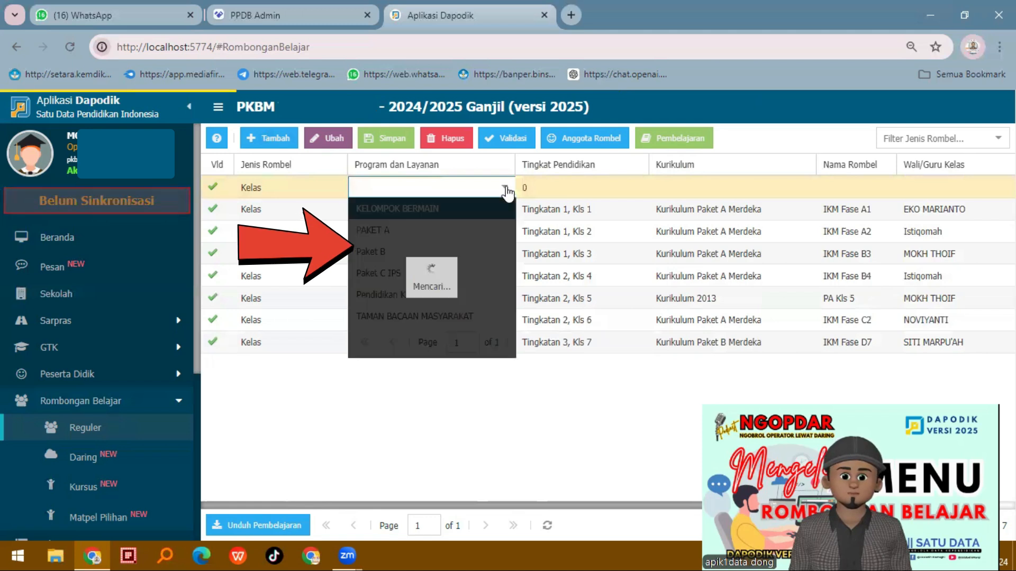
click(415, 252)
click(608, 190)
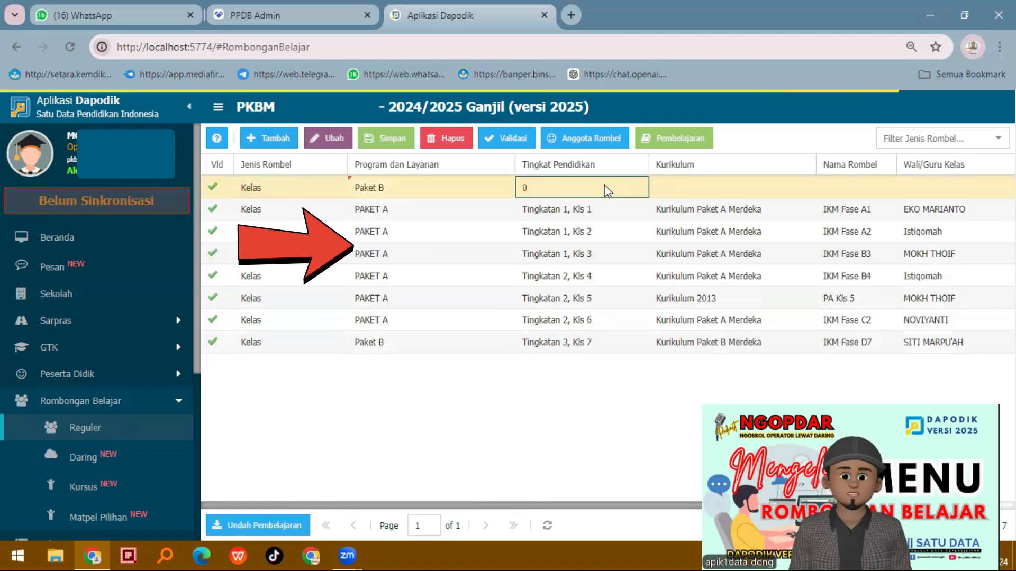
click(638, 188)
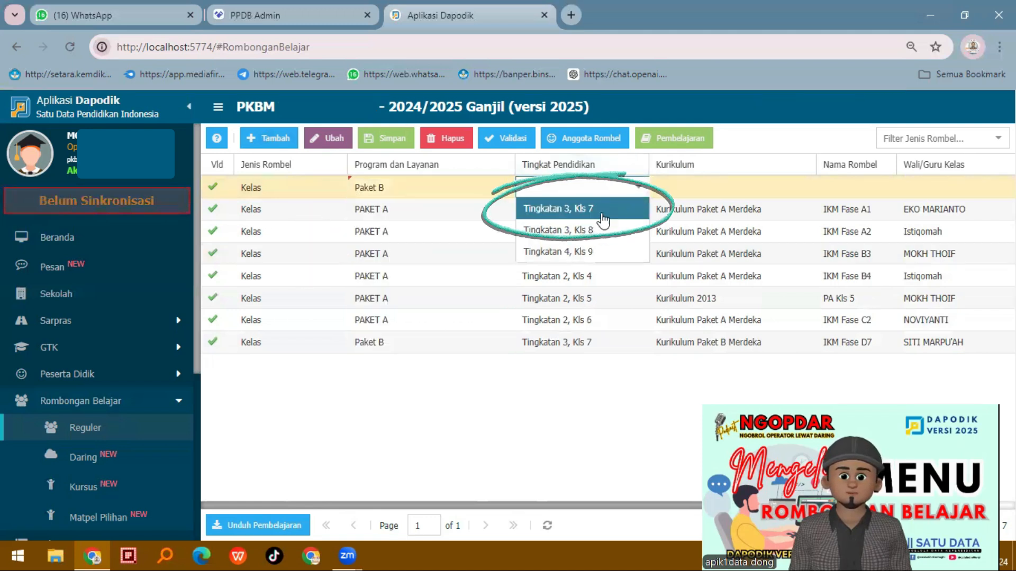
click(597, 241)
Set the Kls 8 class's curriculum to Kurikulum Paket B Merdeka and name the class IKM D8
click(759, 189)
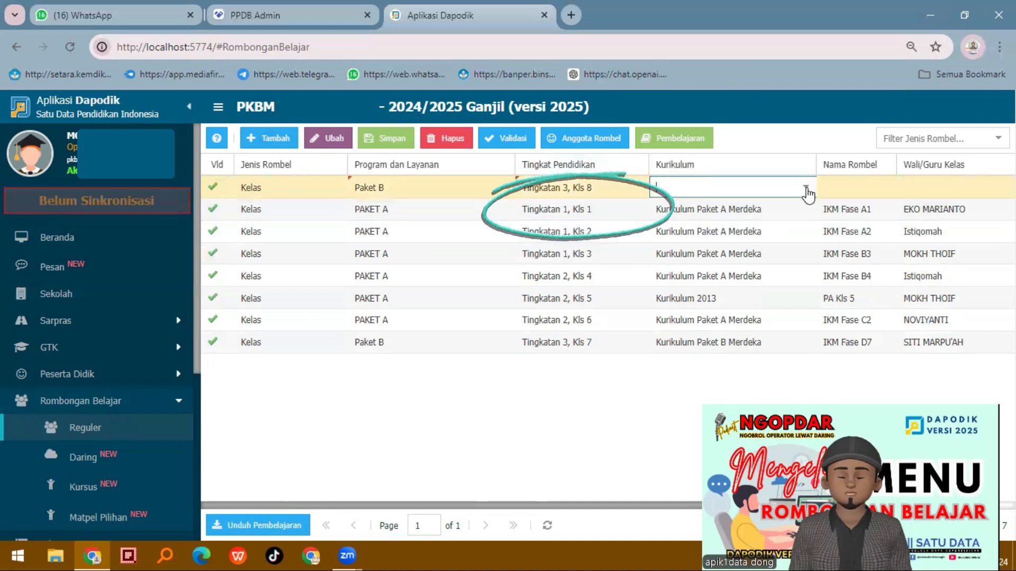
click(805, 189)
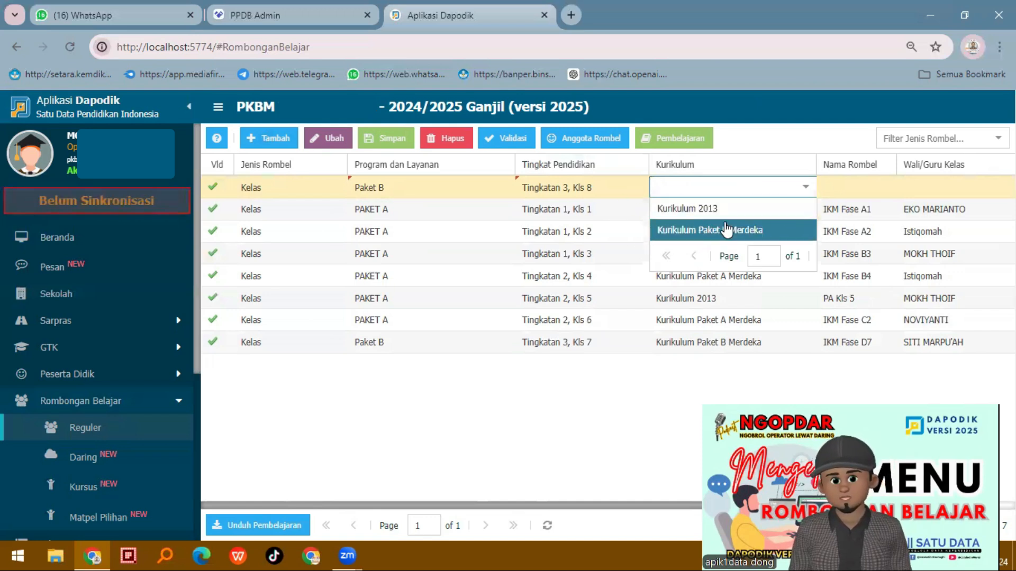
click(726, 229)
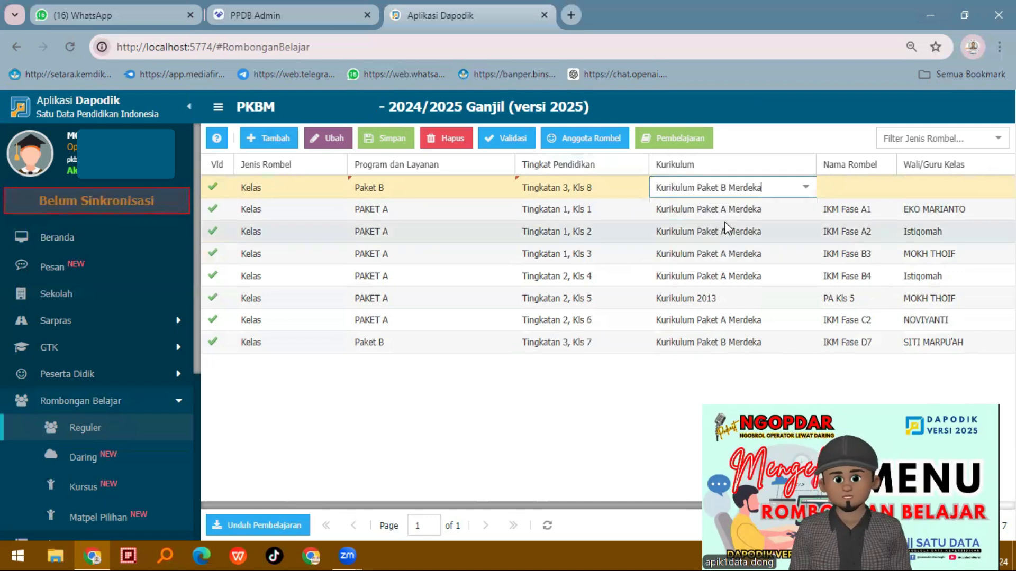
click(866, 191)
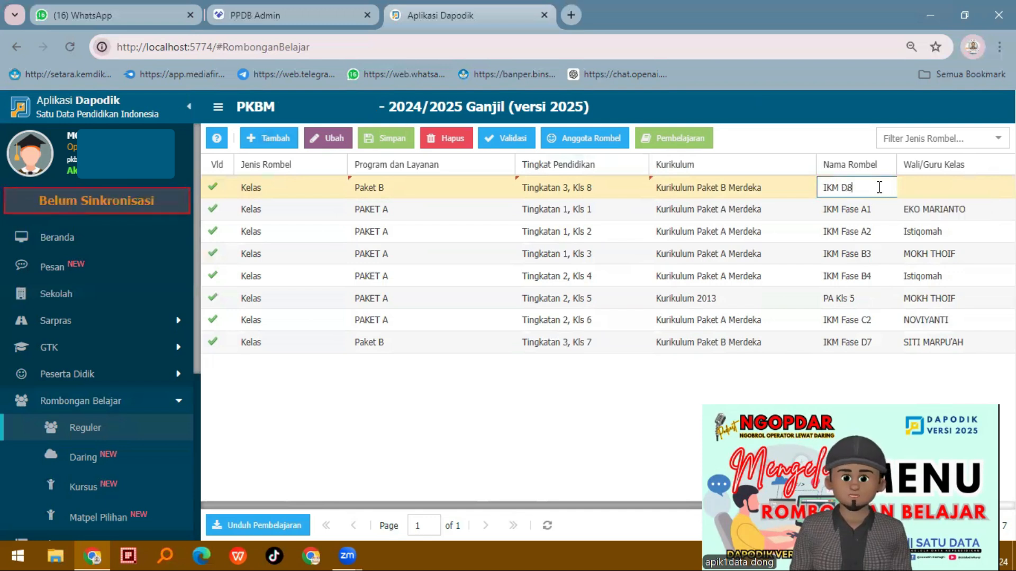
Assign a homeroom teacher and the room Kelas 8 PB.A to the IKM D8 class, and save it
click(946, 185)
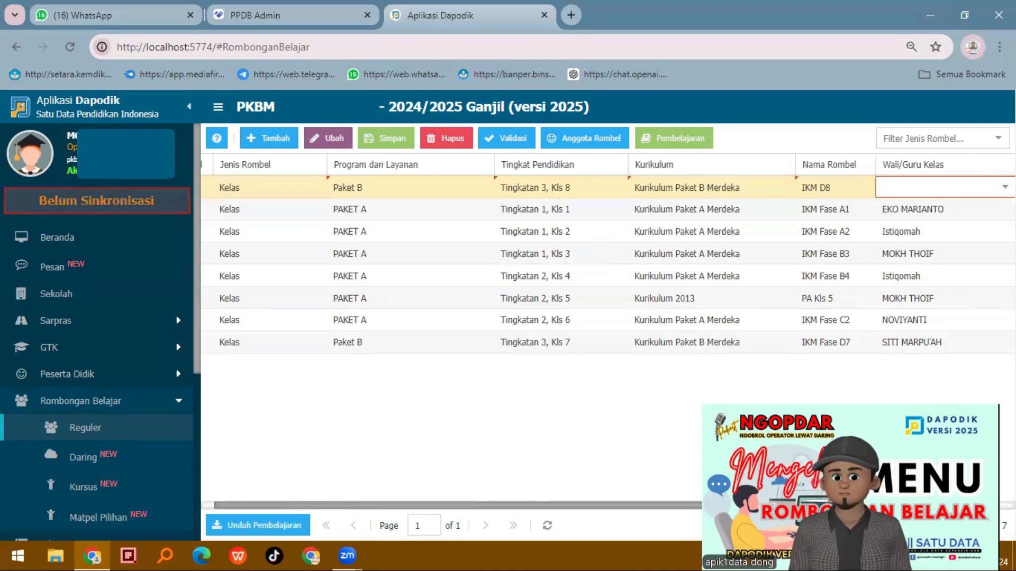
scroll(968, 307, down, 3)
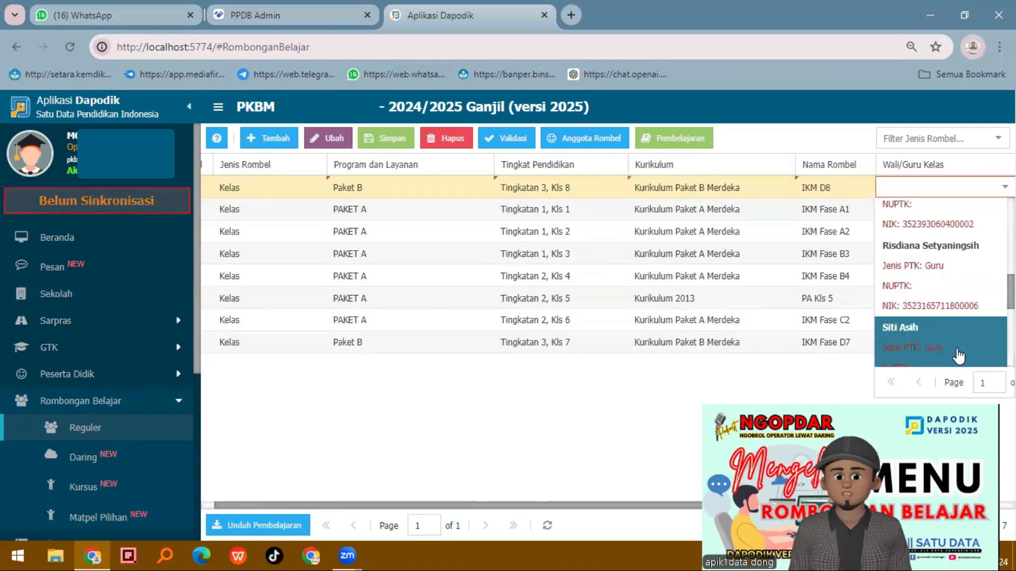
scroll(958, 339, down, 3)
click(954, 274)
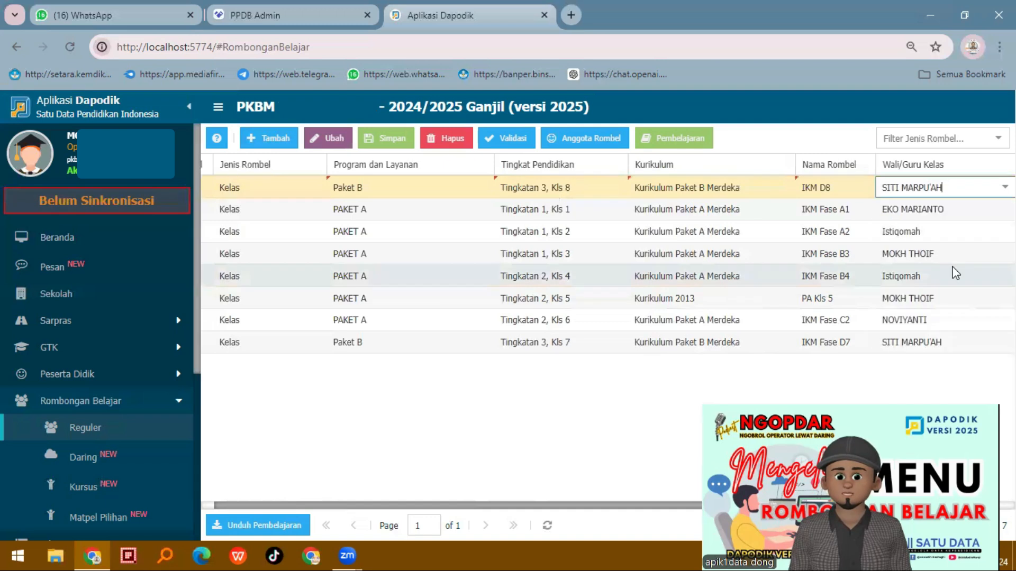
key(Tab)
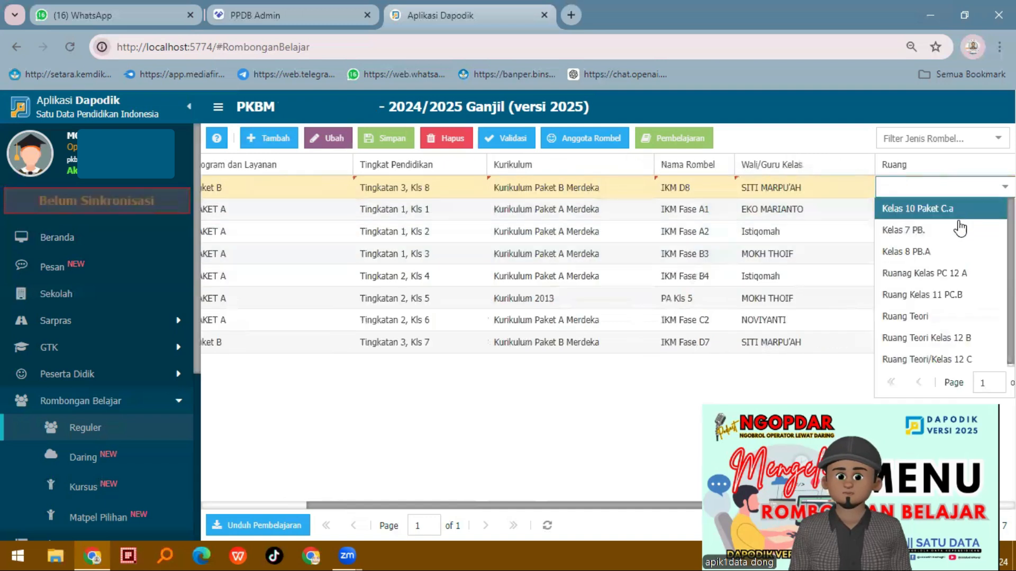
click(941, 251)
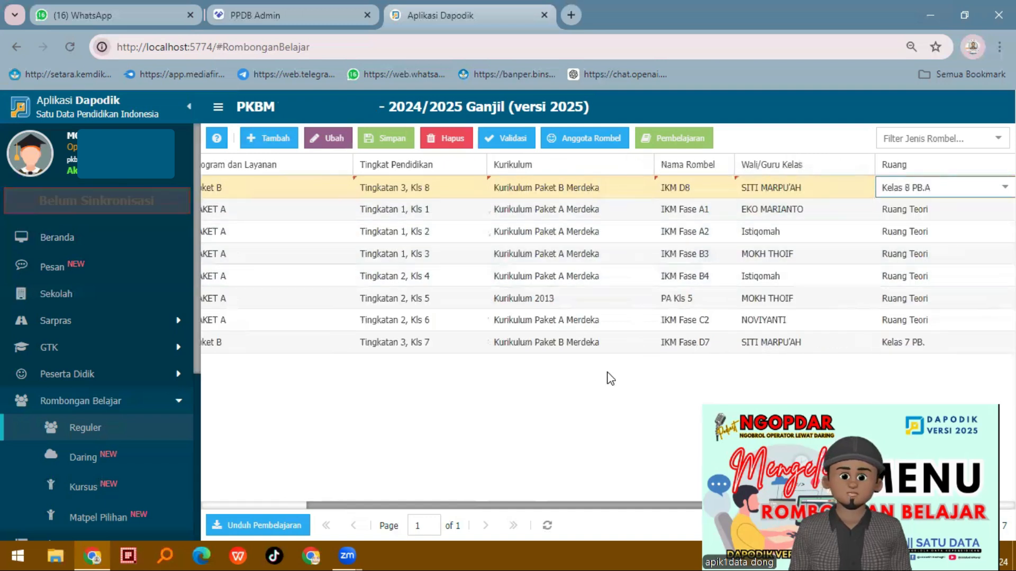
drag(498, 509, 344, 513)
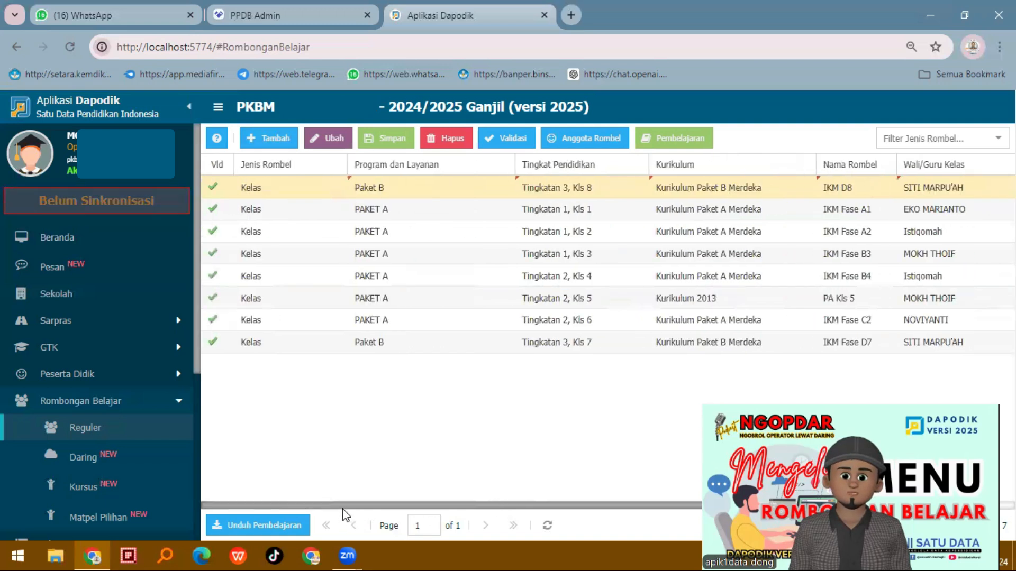
click(375, 138)
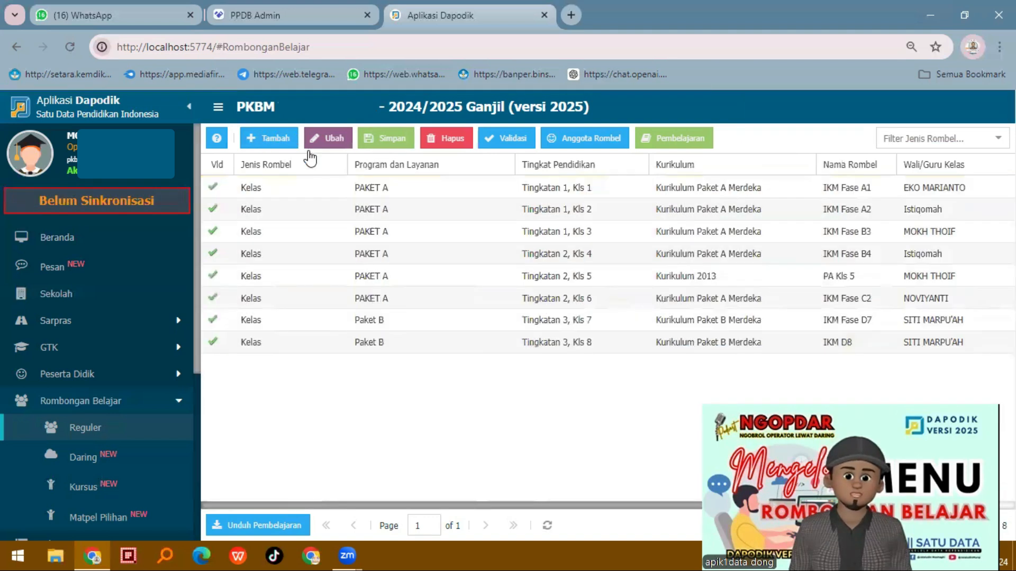
Add a Paket B class and set its education level to Tingkatan 4, Kls 9
click(269, 138)
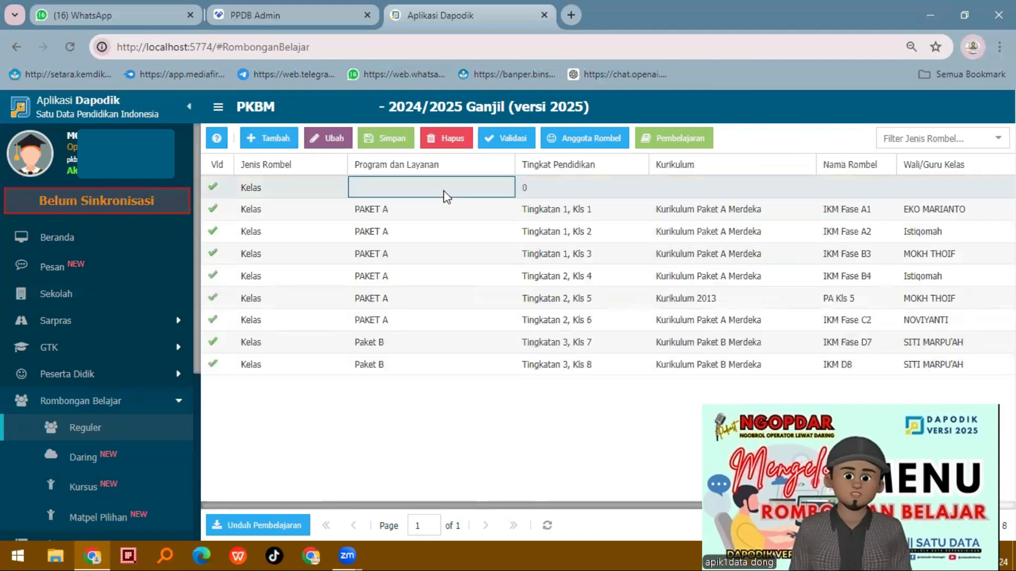
click(499, 189)
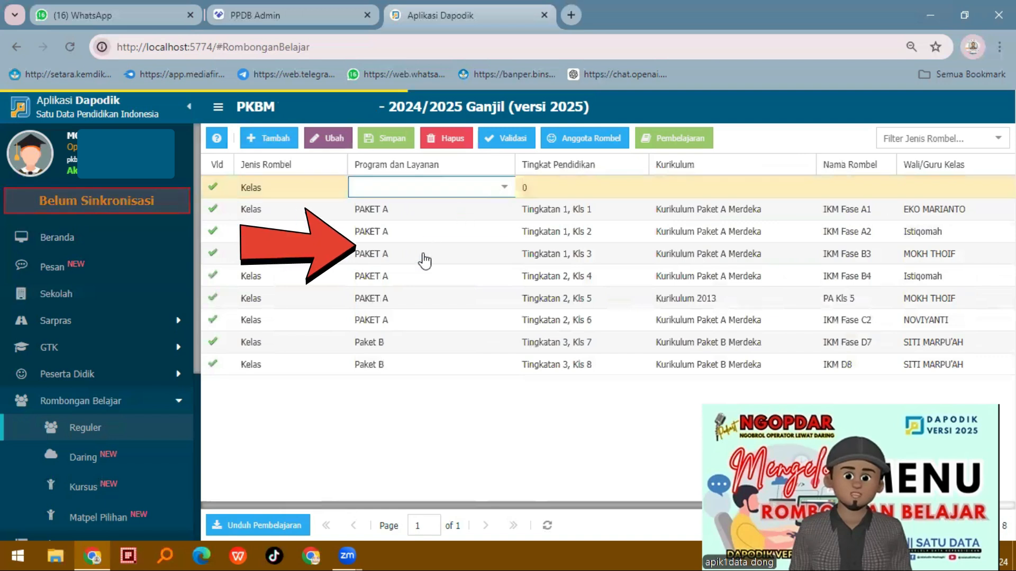
key(Return)
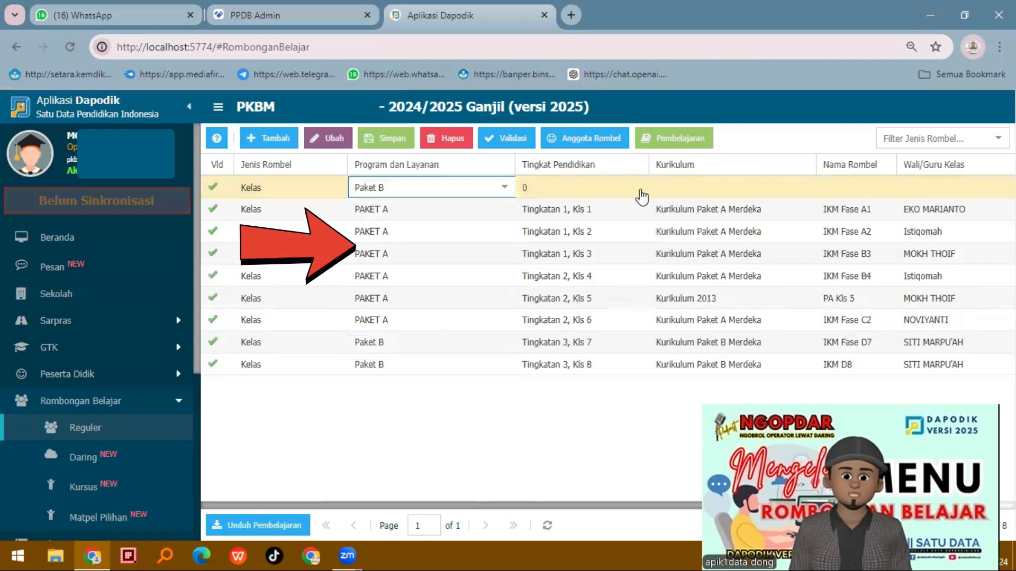
click(639, 190)
click(589, 255)
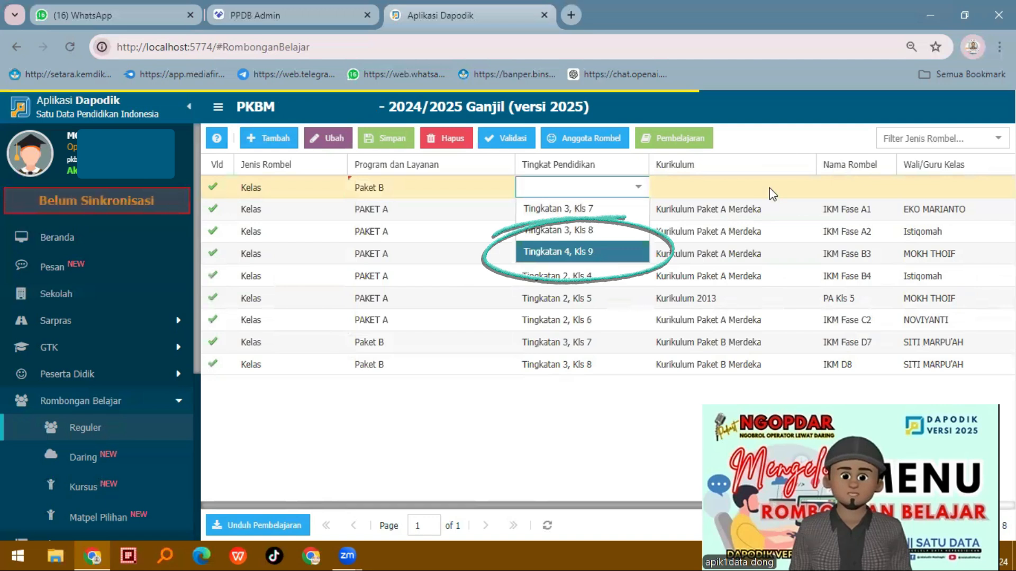
Set the Kls 9 class's curriculum to Kurikulum 2013 and name the class PB Kls 9
click(807, 189)
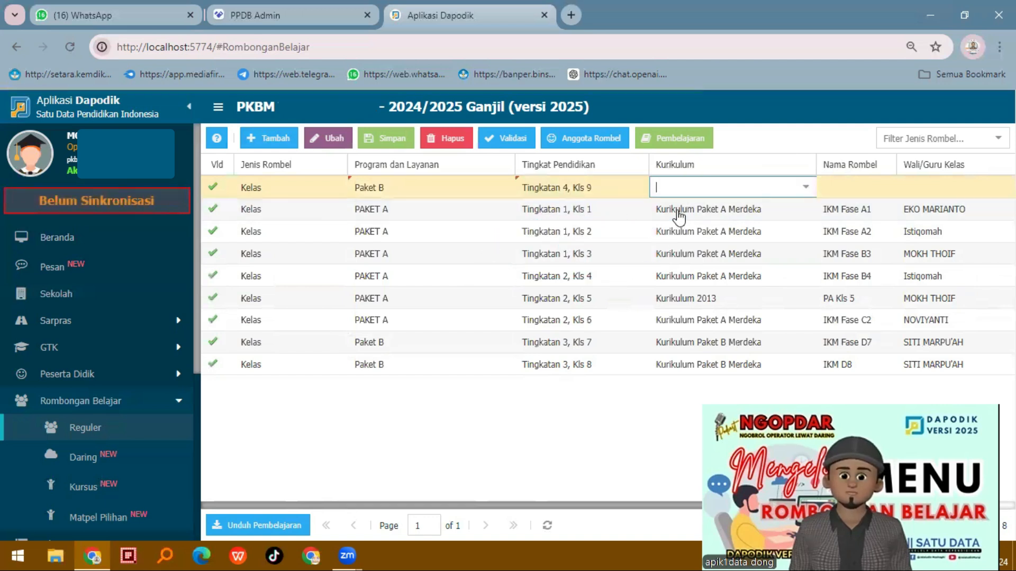
click(707, 211)
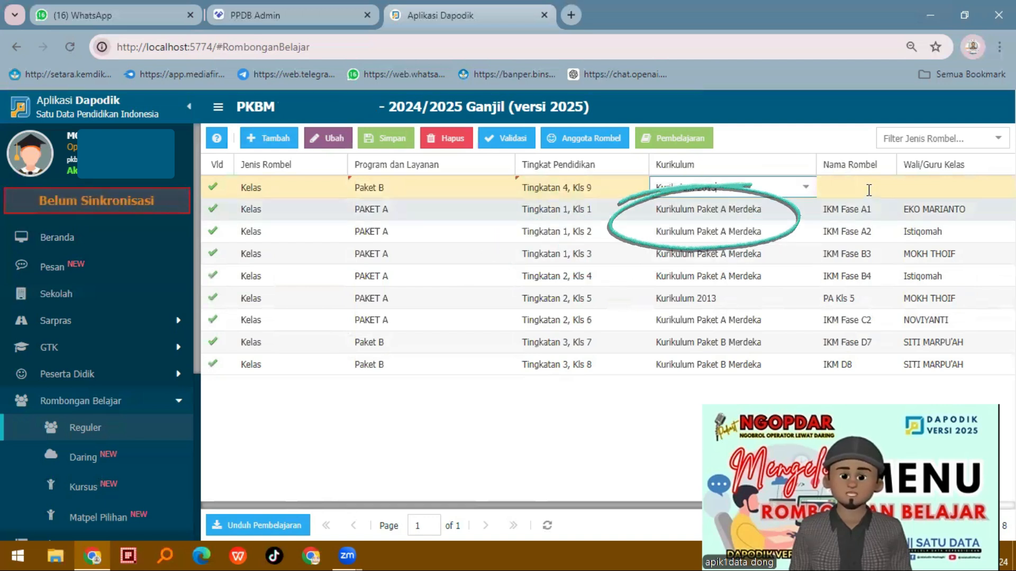
click(867, 187)
text(PB Kl)
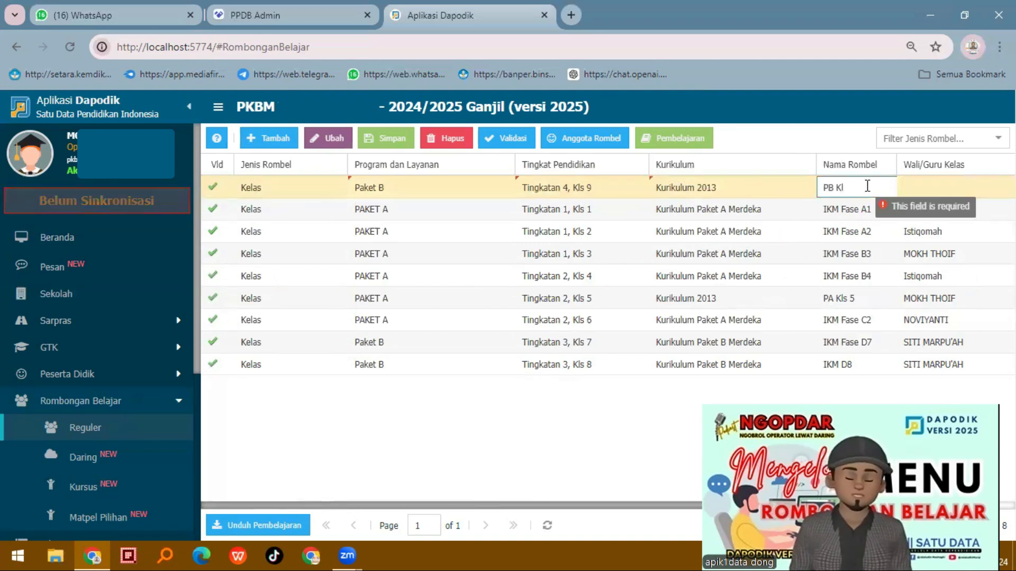
text(s )
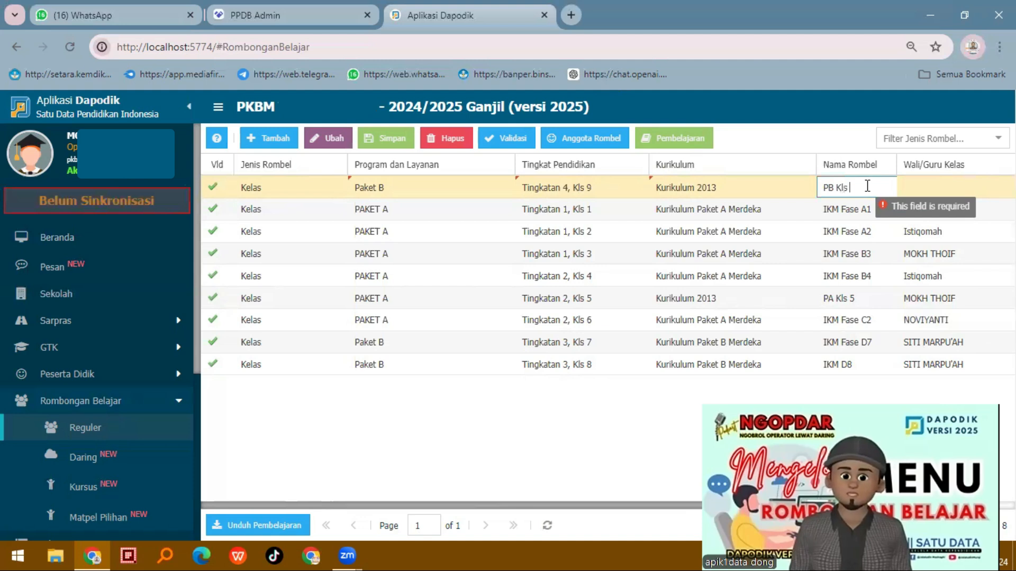
text(9)
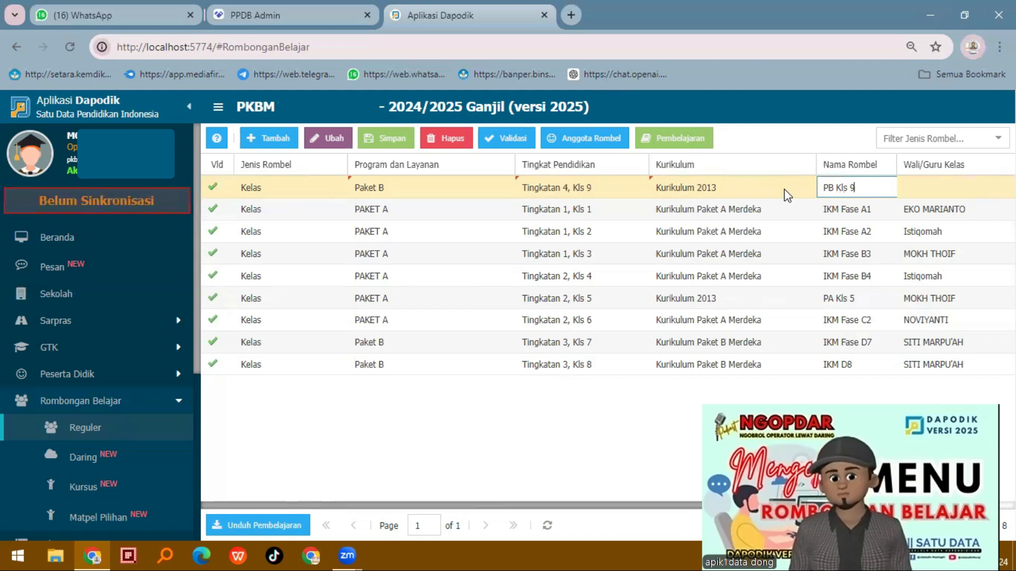
Assign a homeroom teacher and the room Ruang Teori to the PB Kls 9 class, and save it
key(Tab)
click(1005, 187)
click(932, 278)
key(Tab)
click(931, 188)
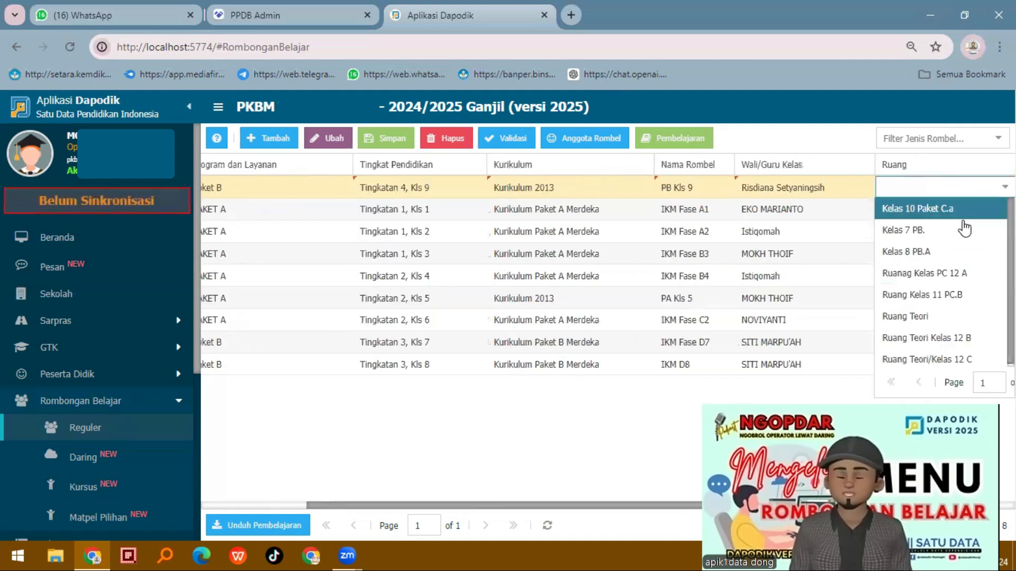
click(931, 313)
click(383, 138)
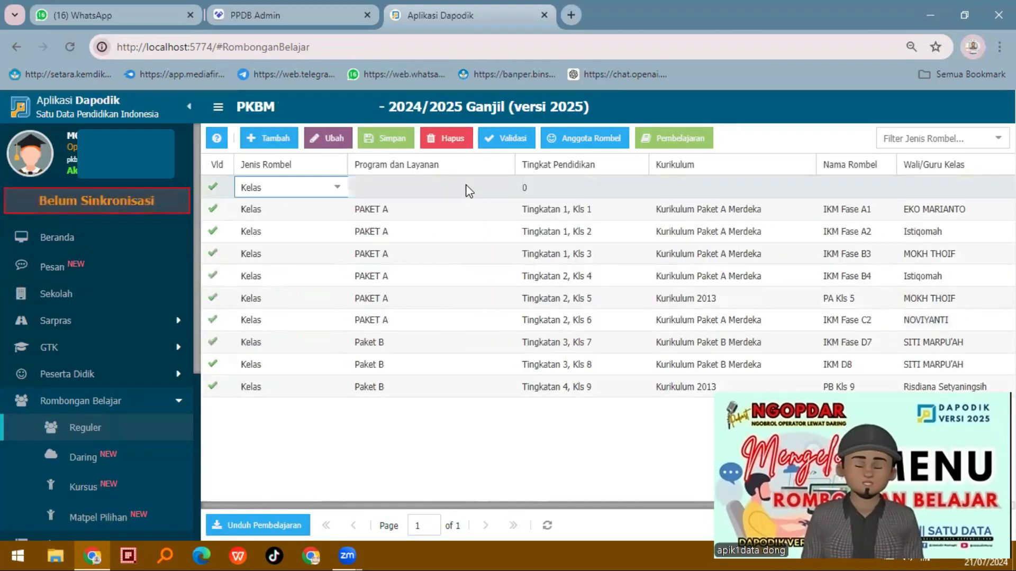
Check the program choices for a new class, and open the Program dan Layanan list in the school's detailed data
click(505, 192)
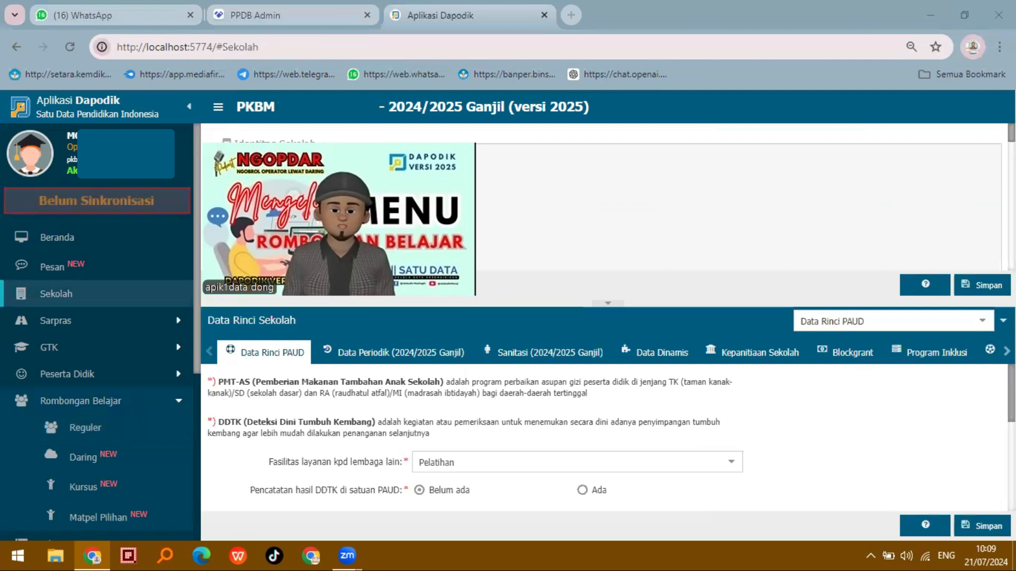
click(70, 302)
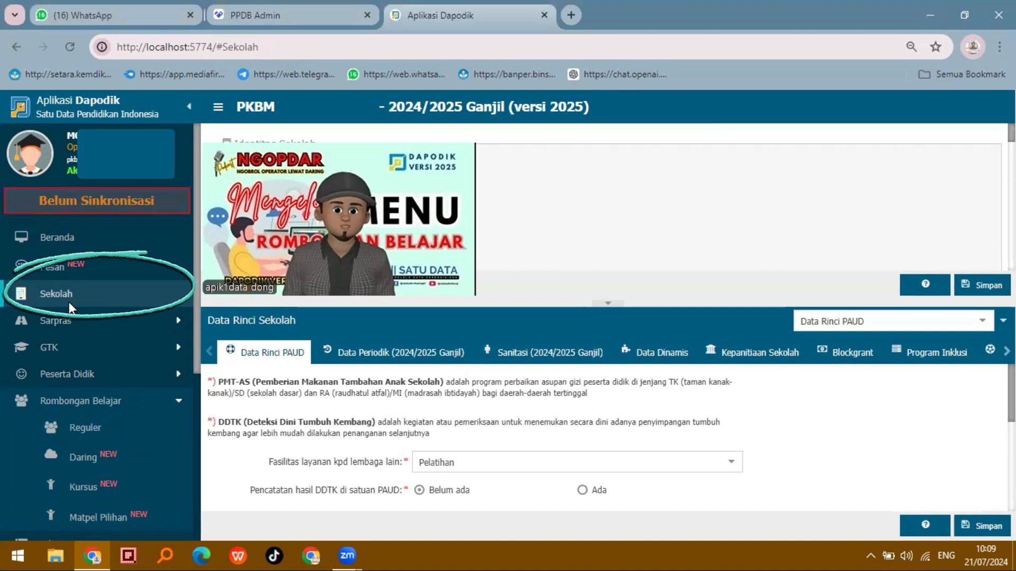
click(981, 321)
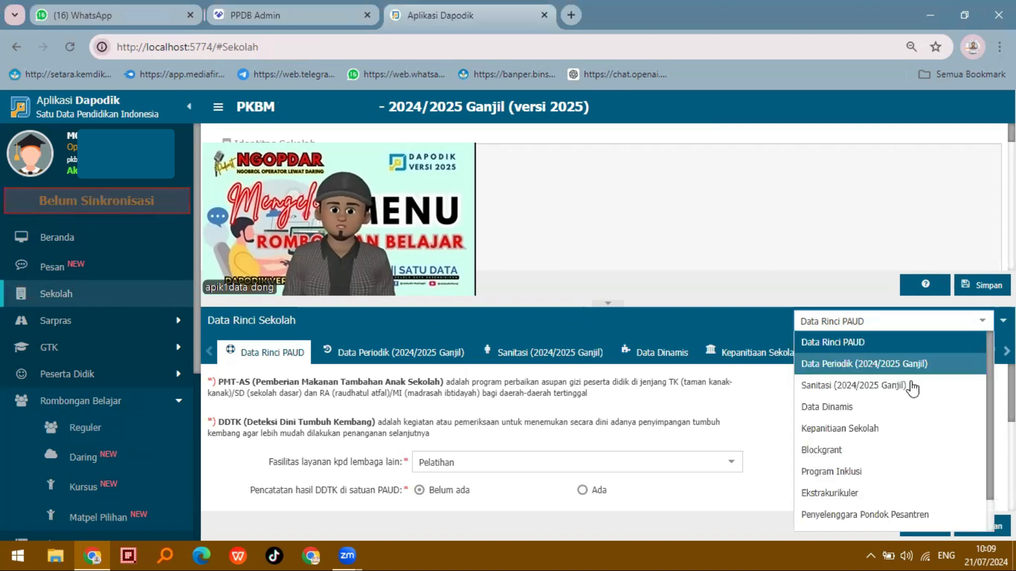
scroll(871, 458, down, 1)
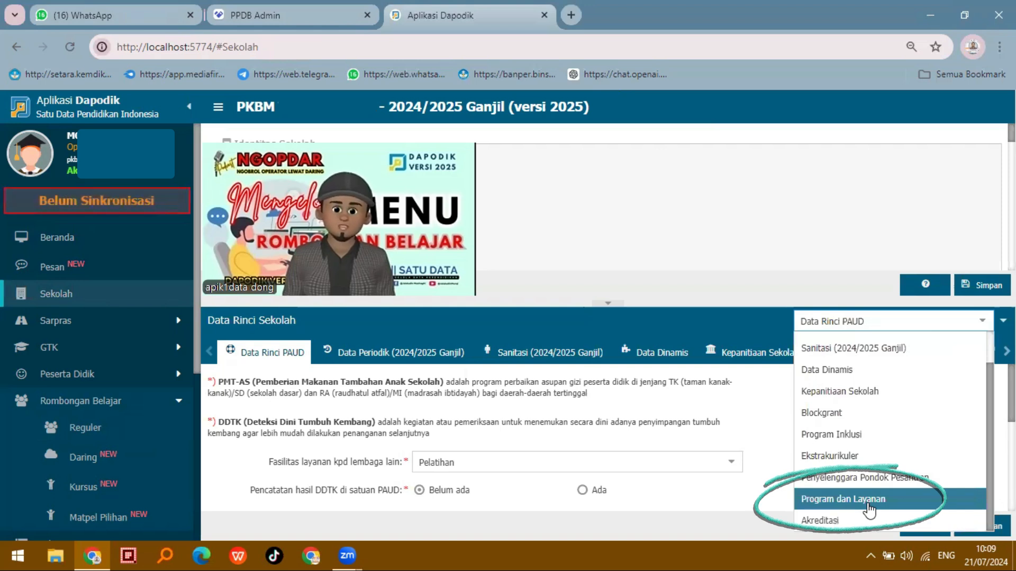
click(868, 502)
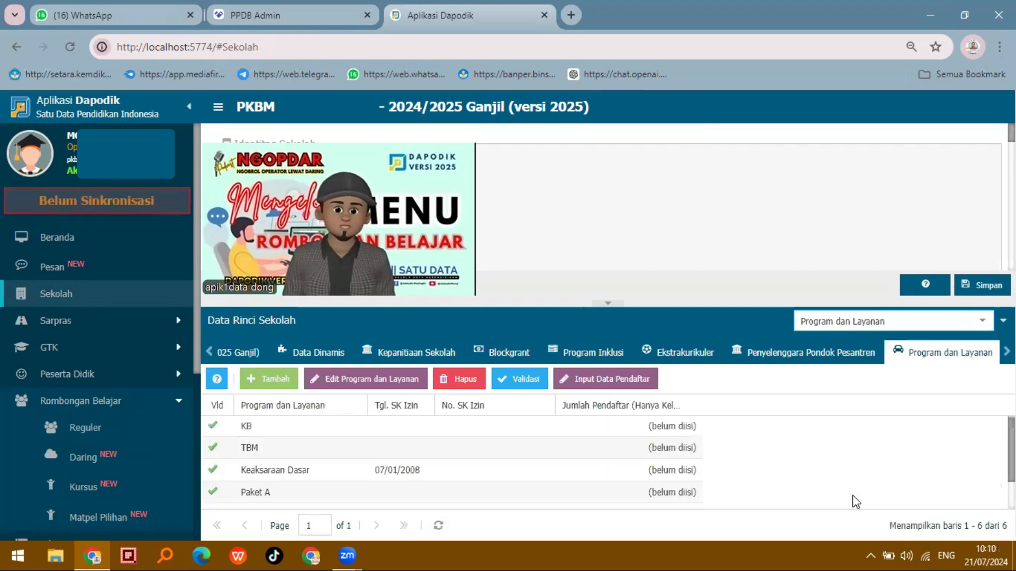
scroll(854, 502, down, 2)
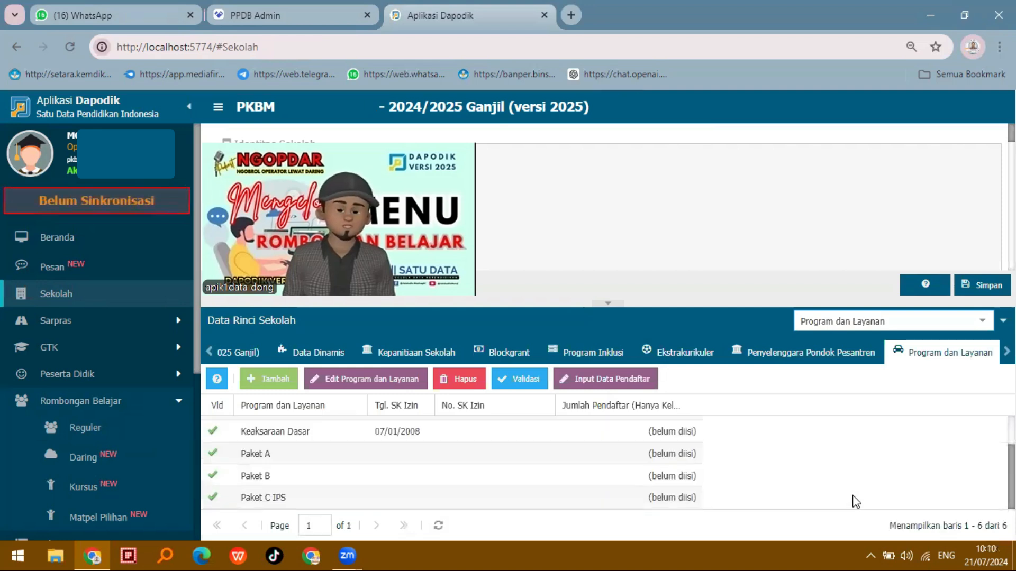
Start adding a served program to the school and search the available programs for paket c umum
click(270, 379)
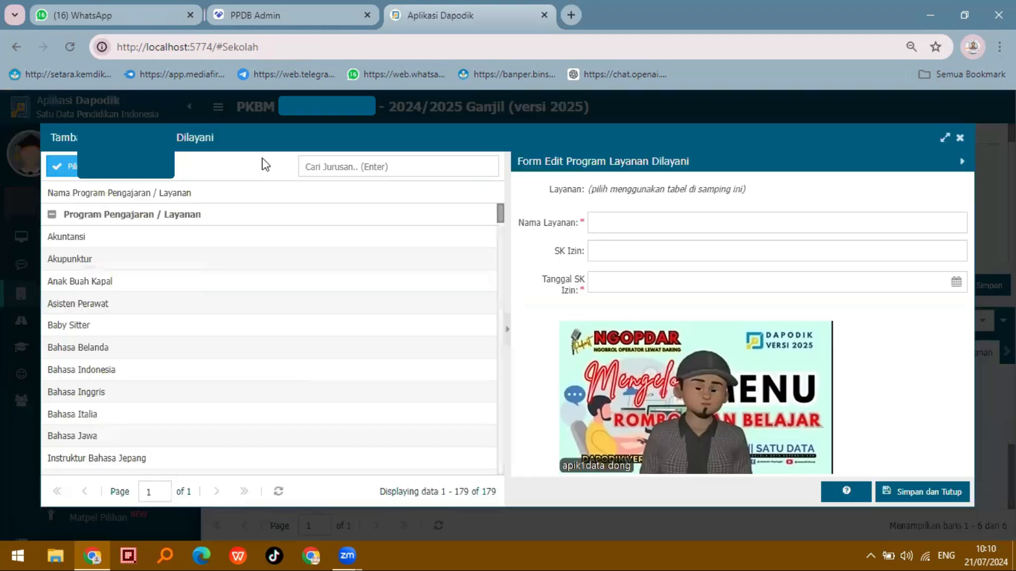
click(329, 161)
text(pa)
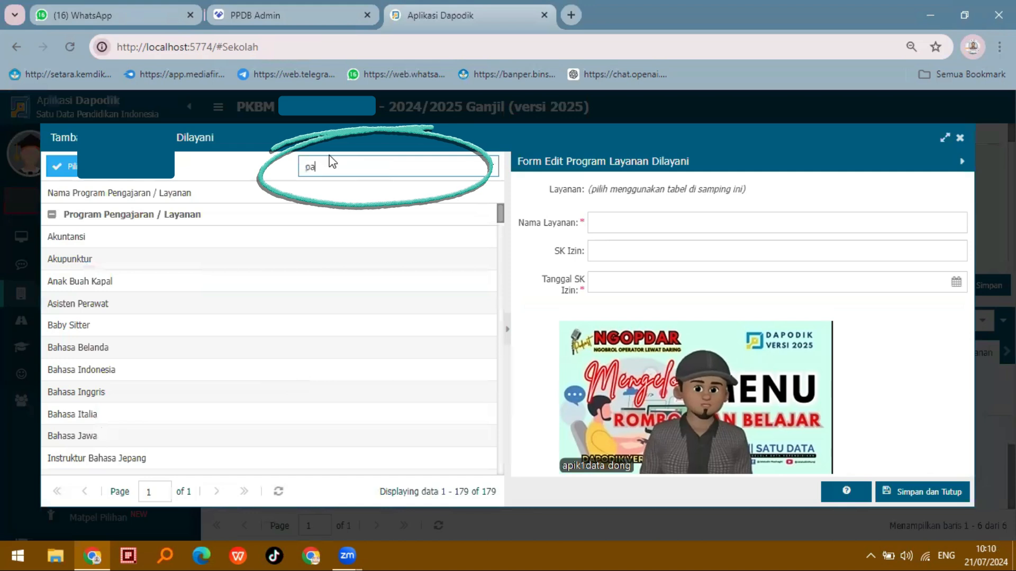
text(ket cumum)
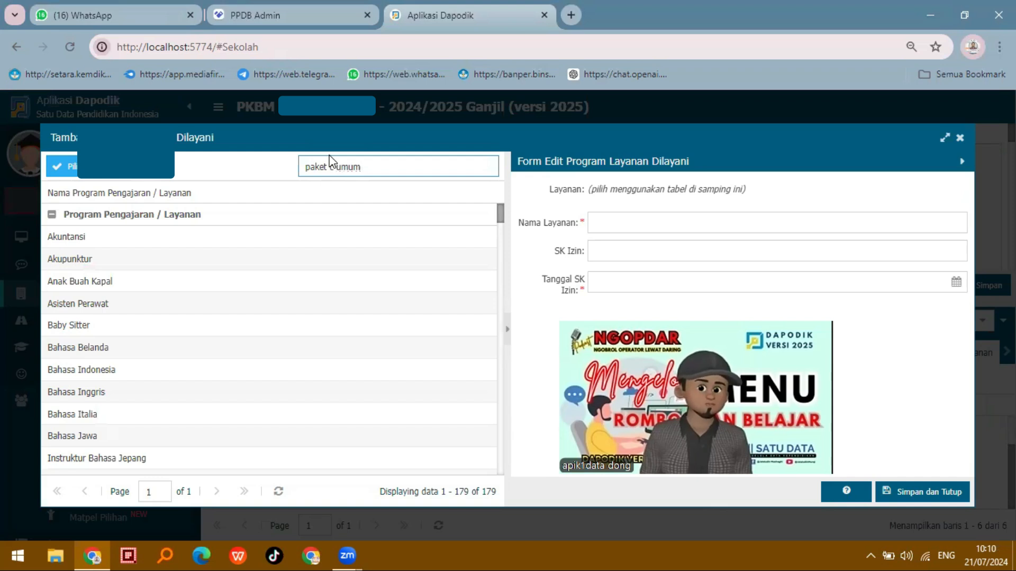
key(Return)
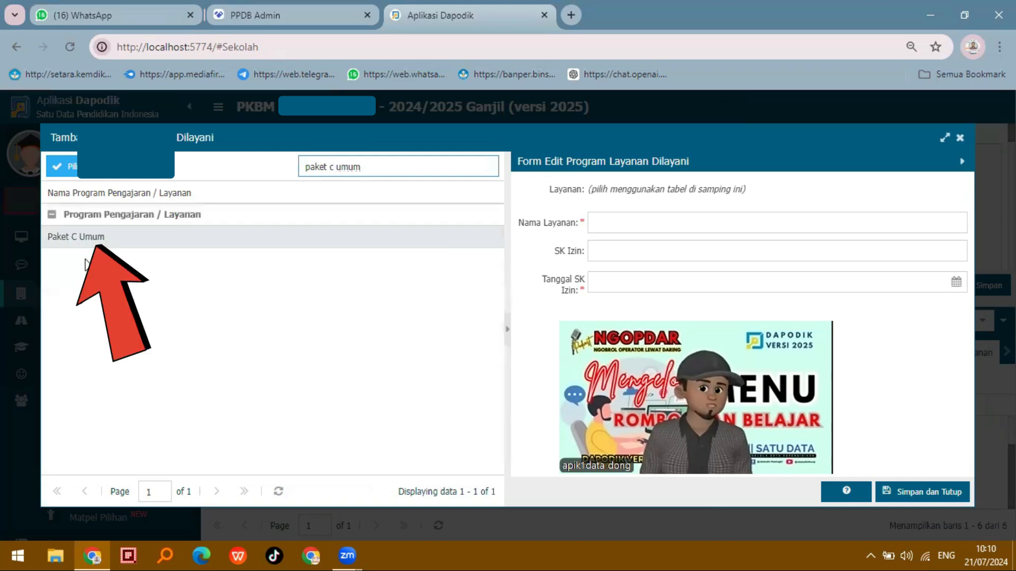
Choose Paket C Umum as the served program and set its SK Izin to 30/SK-PEM/KUR/TMS/VI/2024
click(86, 241)
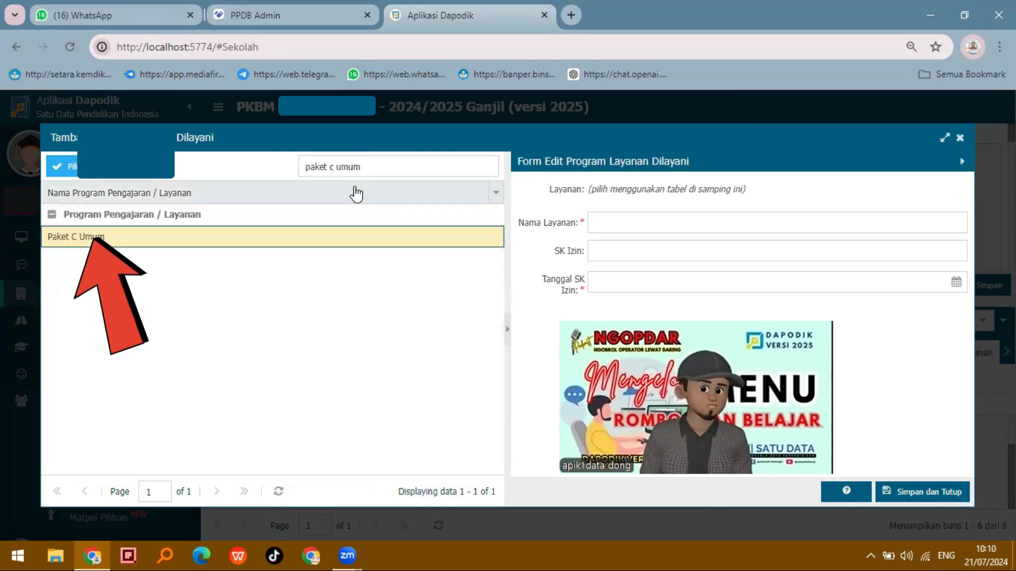
click(400, 165)
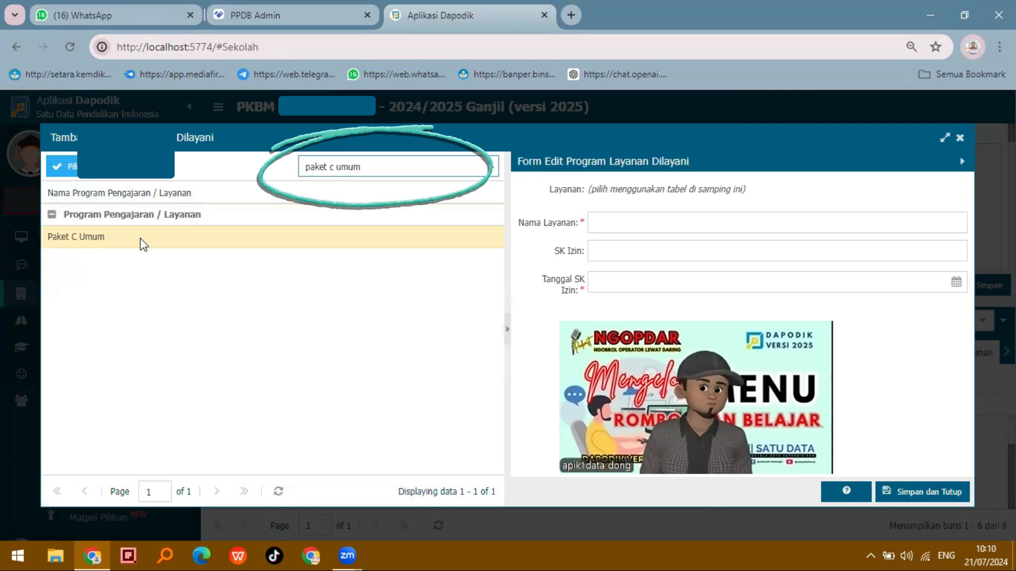
click(159, 244)
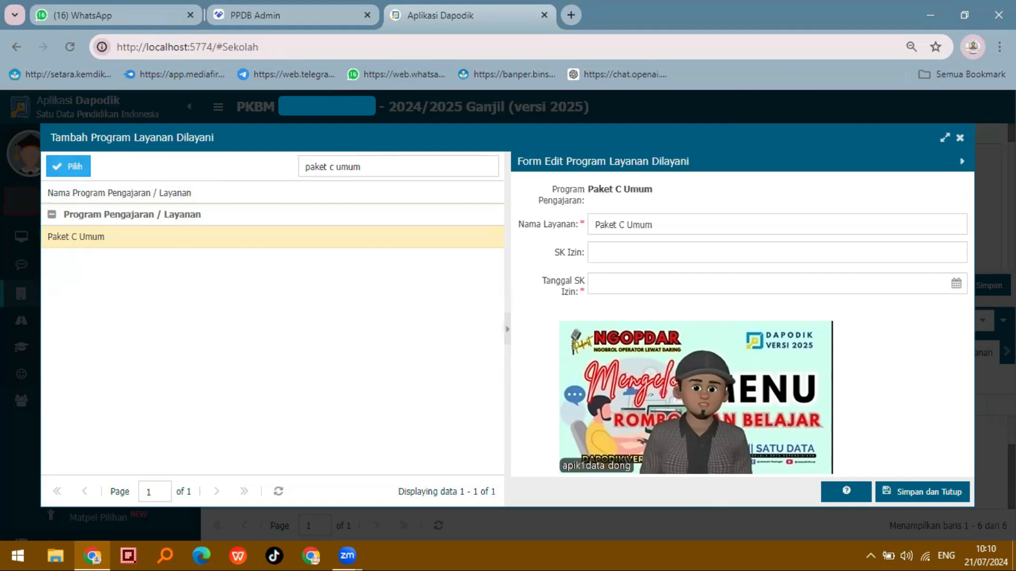
click(881, 253)
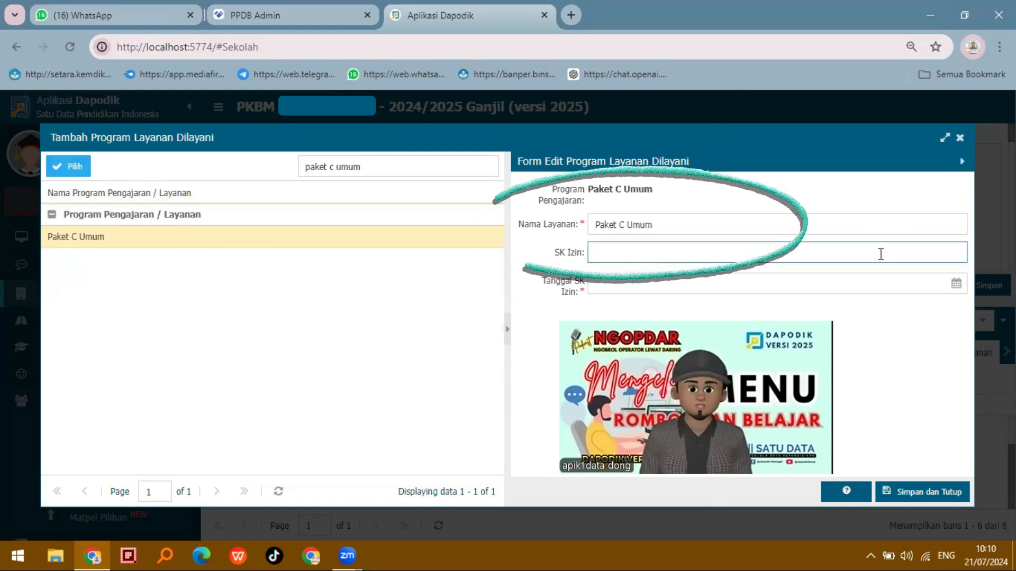
text(30/SK-PEM/VKUR/TMS/VI/2024)
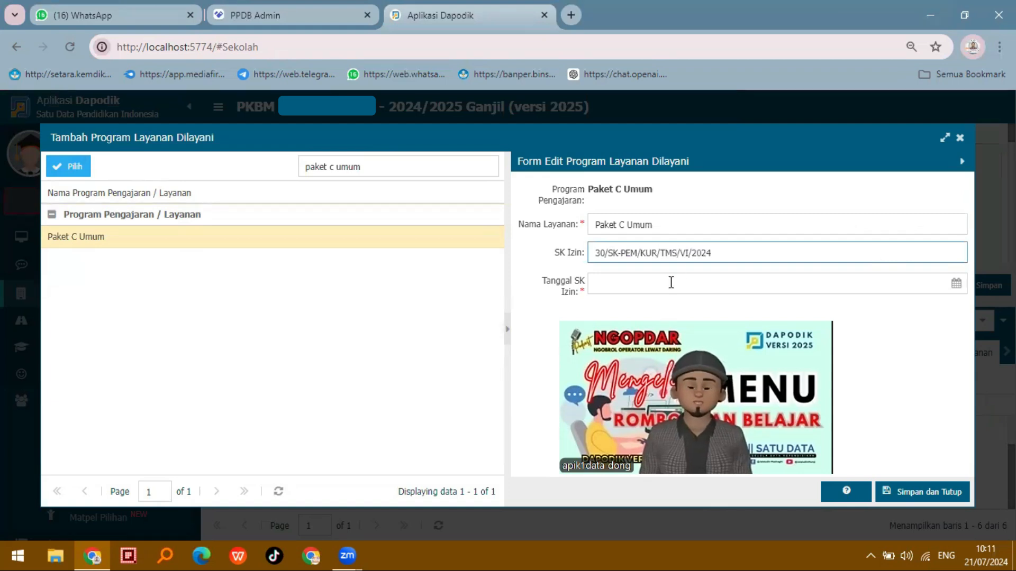
Set the program's Tanggal SK Izin to 14/06/2024, and save and close the form
click(957, 284)
click(608, 311)
click(750, 408)
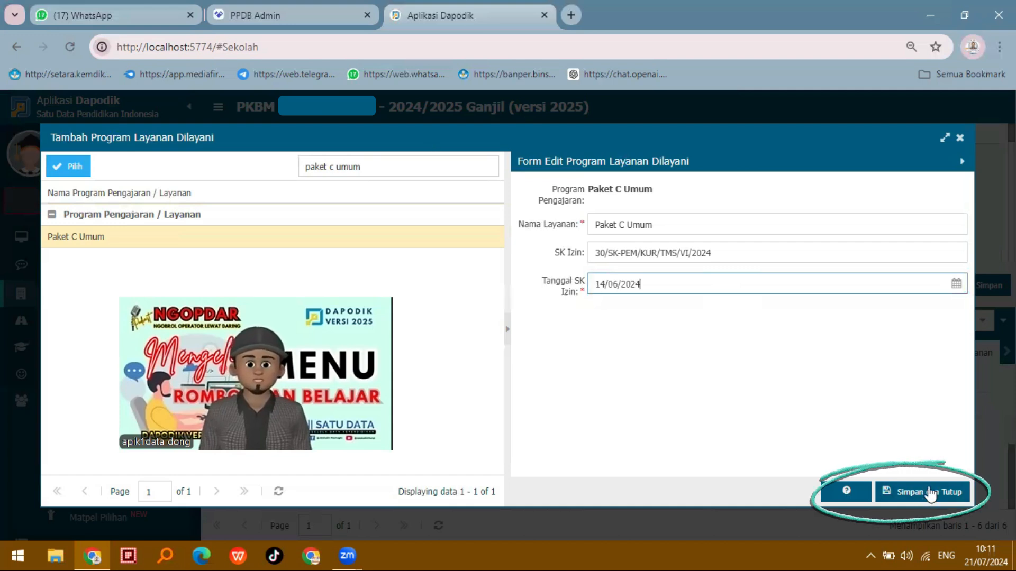
click(912, 493)
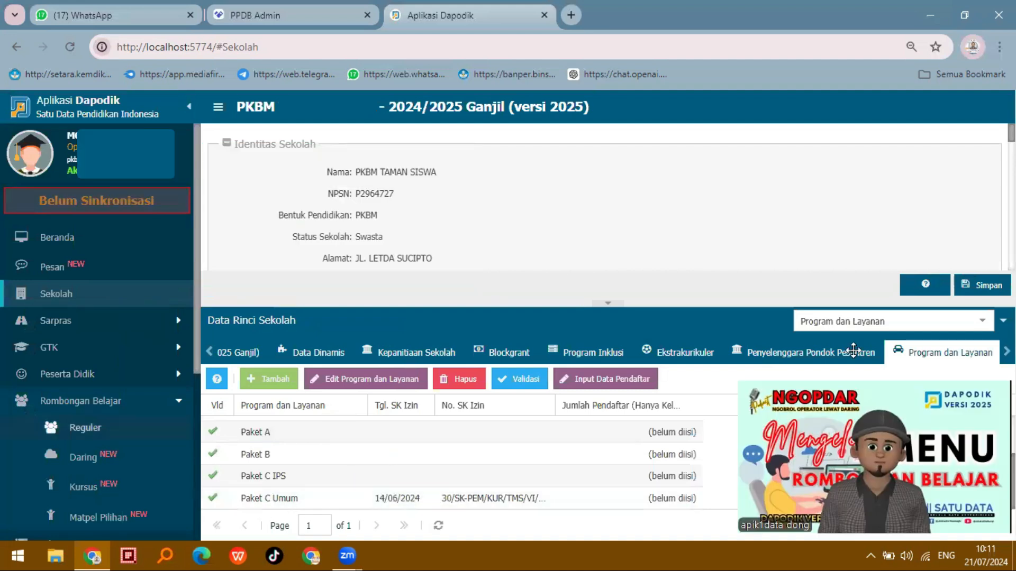
Add a regular class for the Paket C Umum program at level Tingkatan 5, Kls 10
click(85, 428)
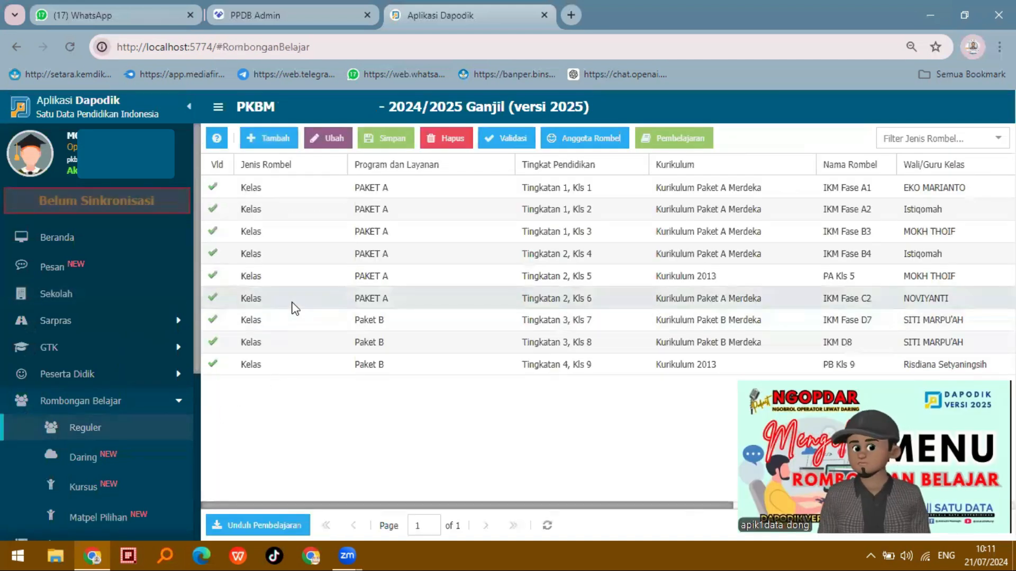
click(268, 138)
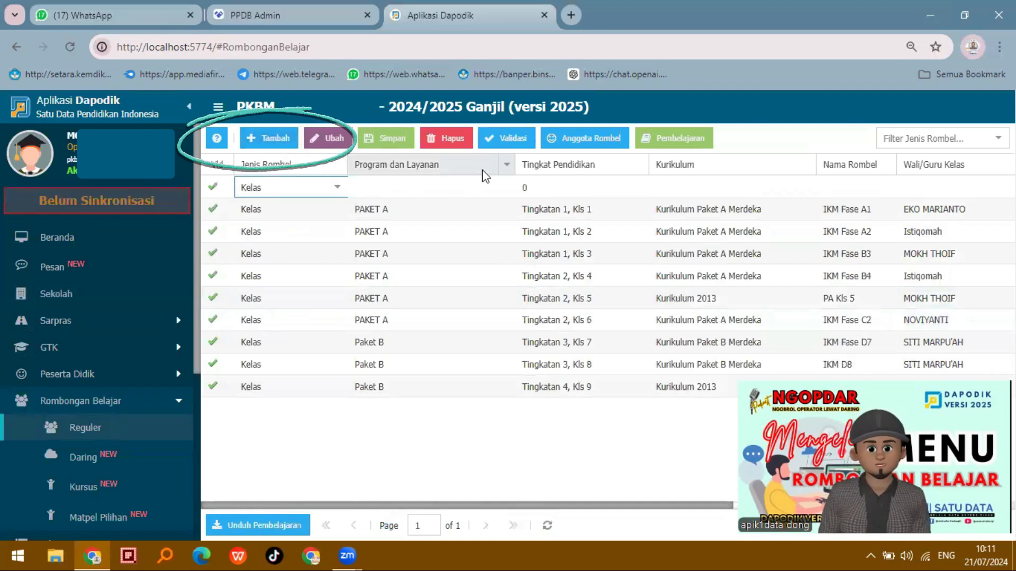
click(471, 189)
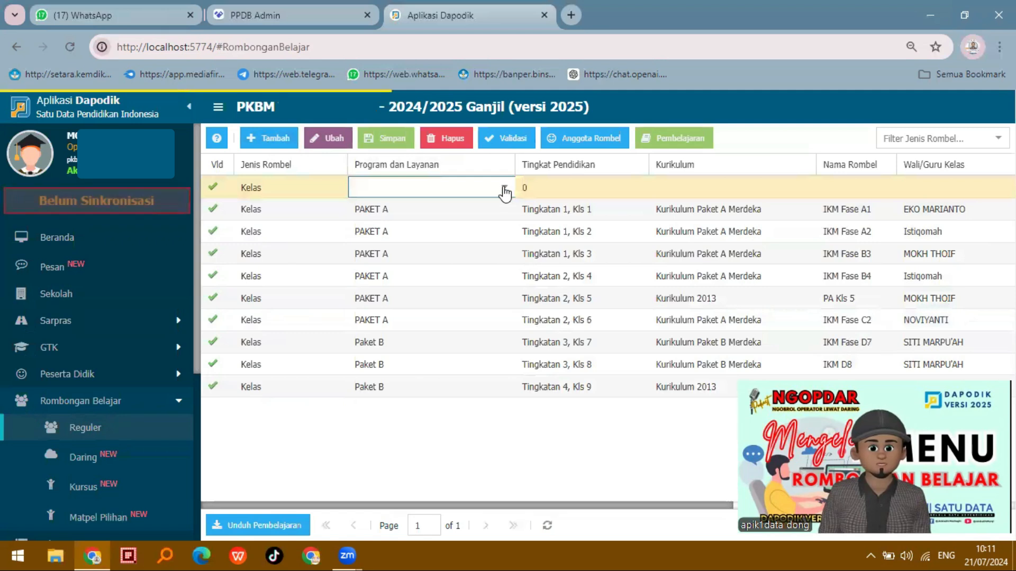
click(505, 188)
click(455, 293)
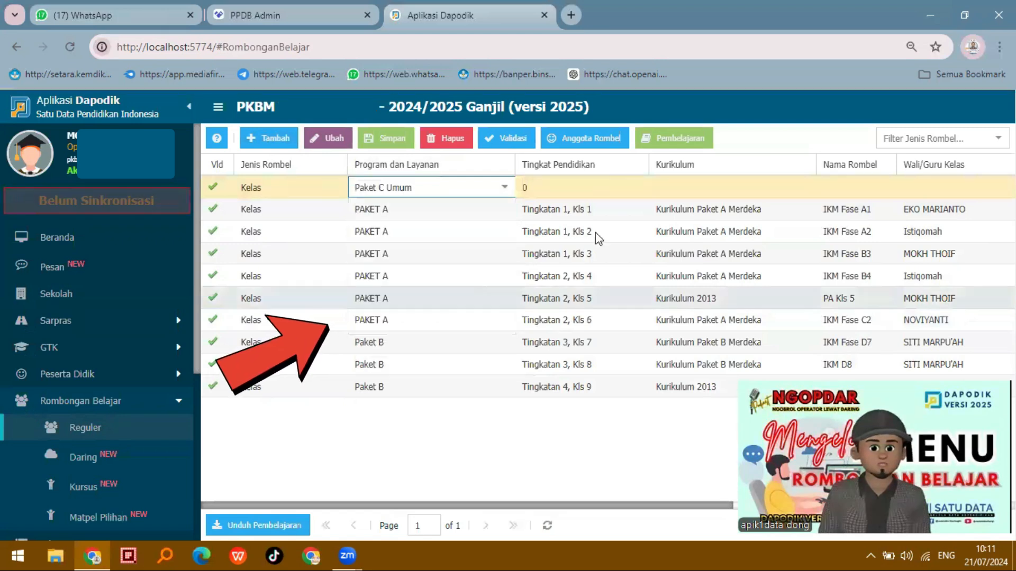
click(625, 189)
click(641, 191)
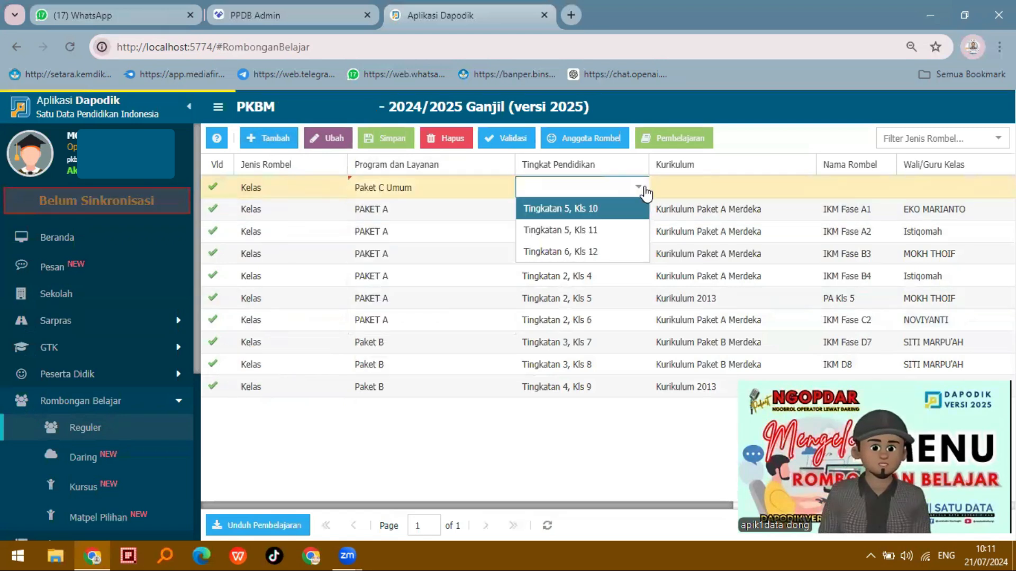
click(606, 208)
Set the Kls 10 class's curriculum to Kurikulum Paket C Merdeka and name the class IKM FASE E10
click(746, 188)
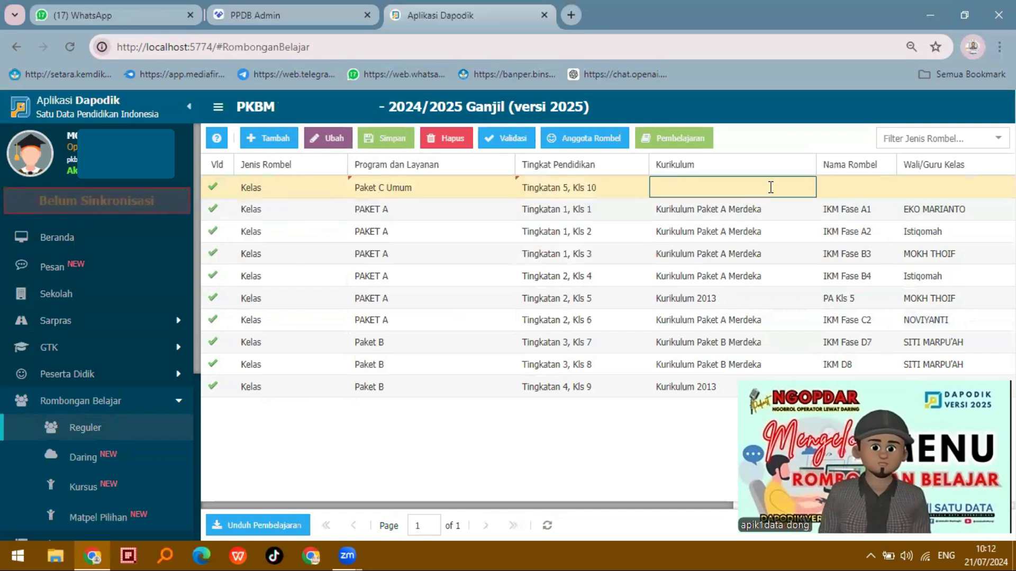
click(804, 187)
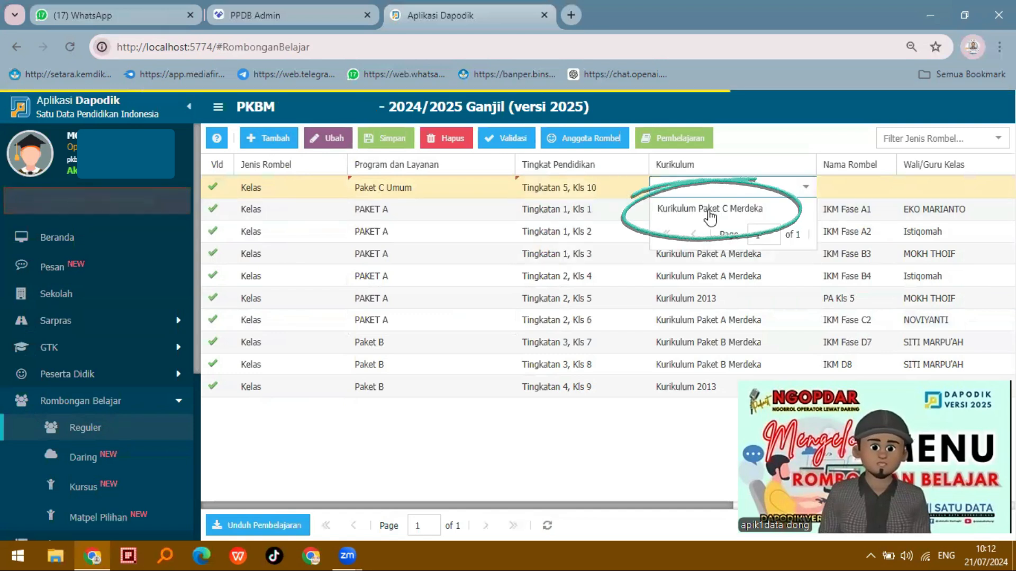
click(710, 210)
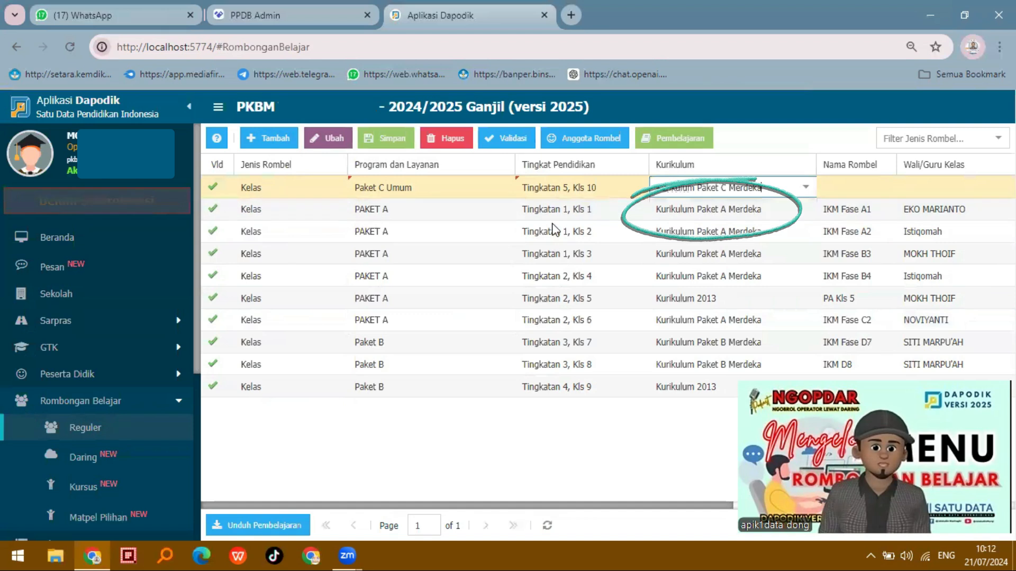
click(895, 184)
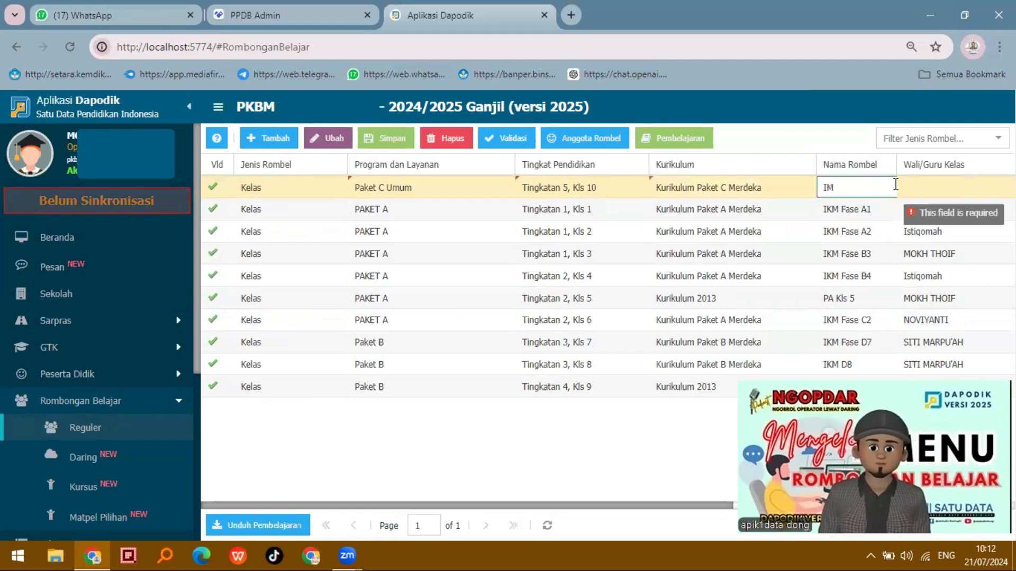
text(IKM FASE E)
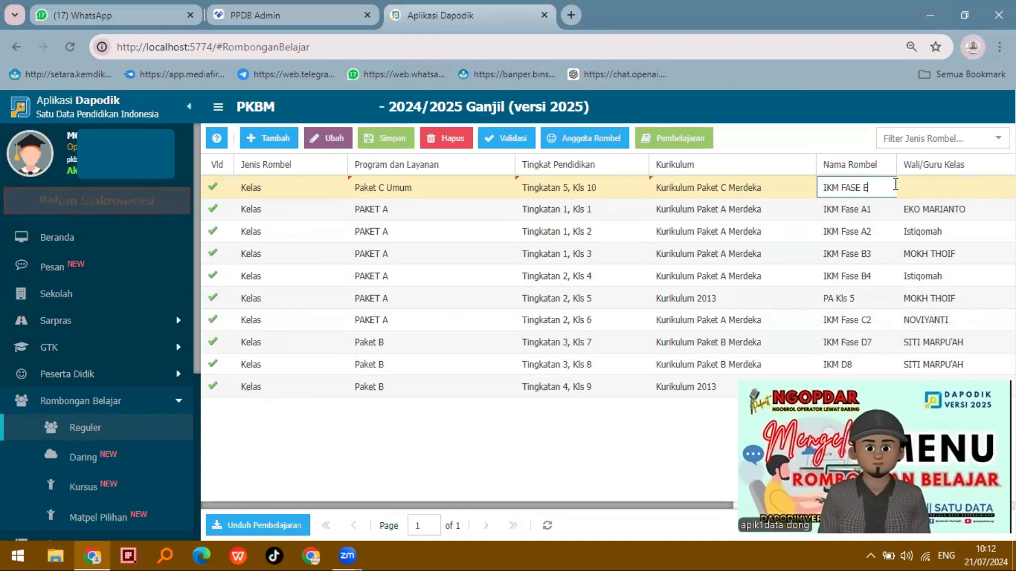
text(10)
Assign a homeroom teacher to the IKM FASE E10 class
key(Tab)
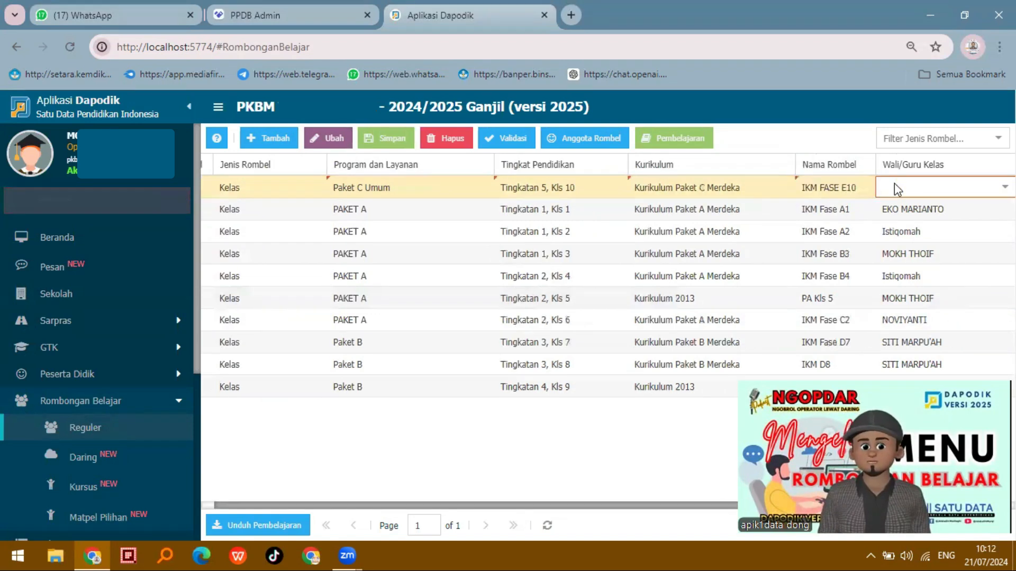
click(895, 184)
key(Down)
key(Down)
key(Down)
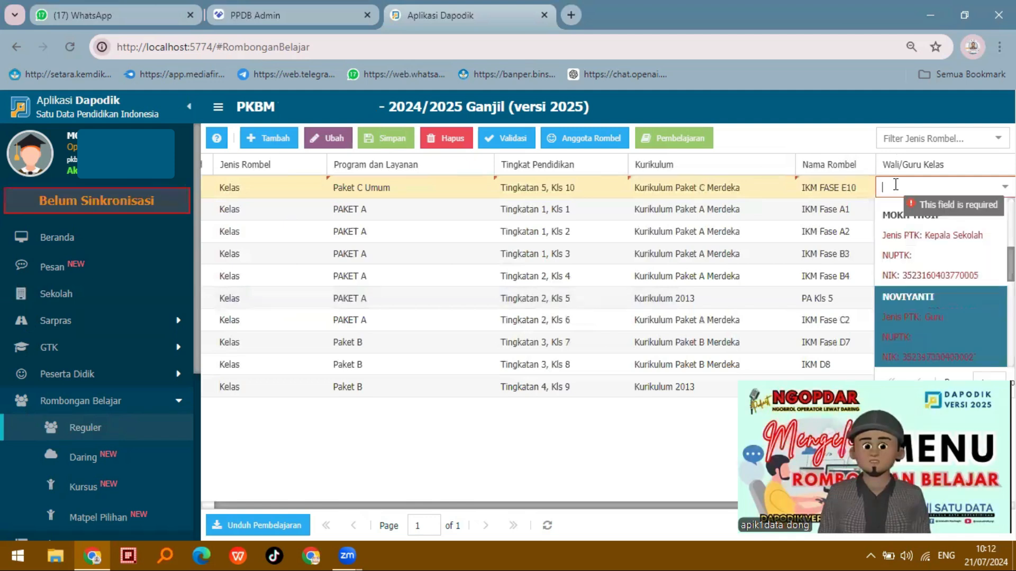
key(Return)
Assign the room Ruang Teori to the IKM FASE E10 class and save it
key(Tab)
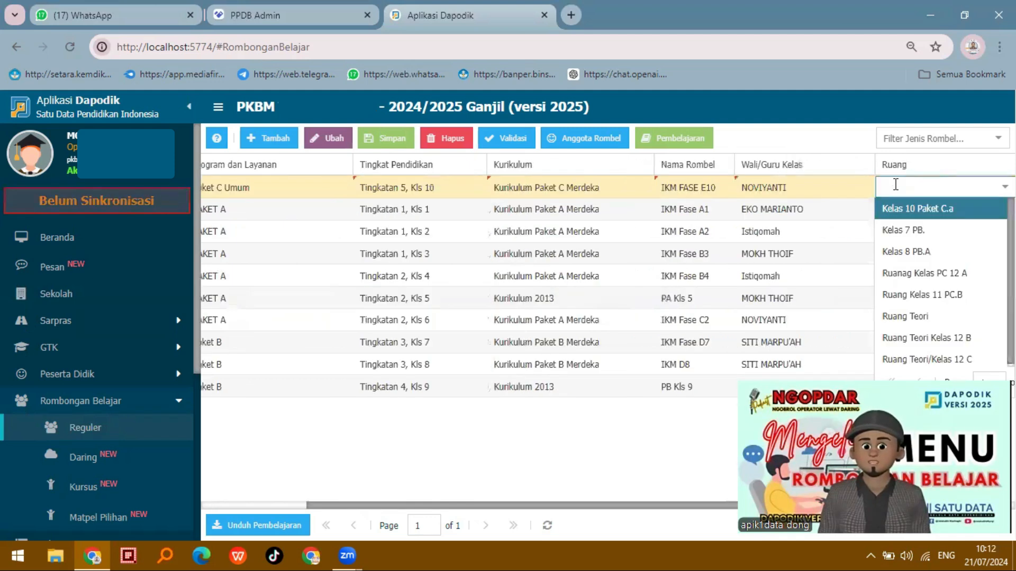
key(Down)
key(Down)
key(Down)
key(Down)
key(Down)
key(Down)
key(Up)
key(Return)
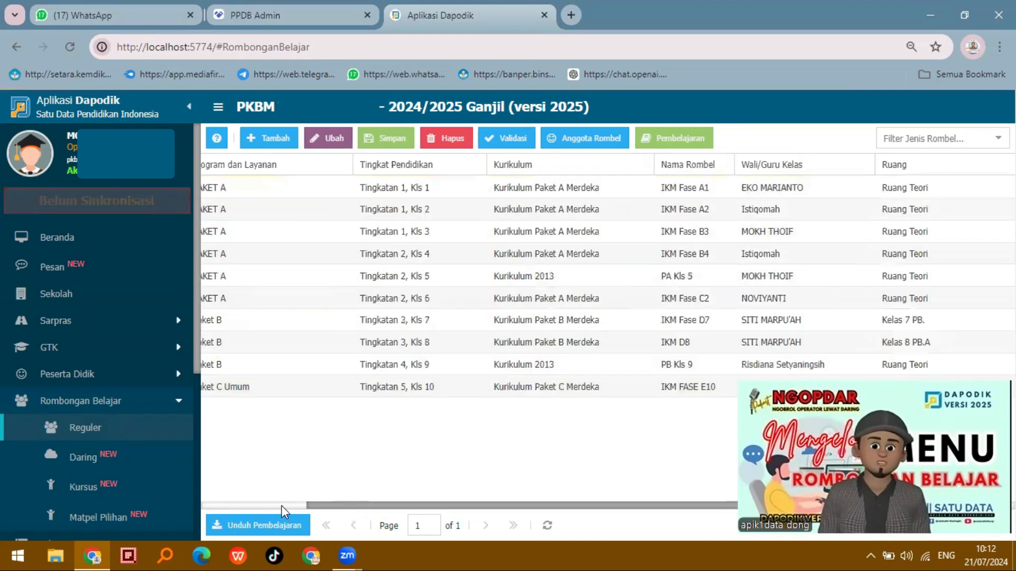
click(281, 506)
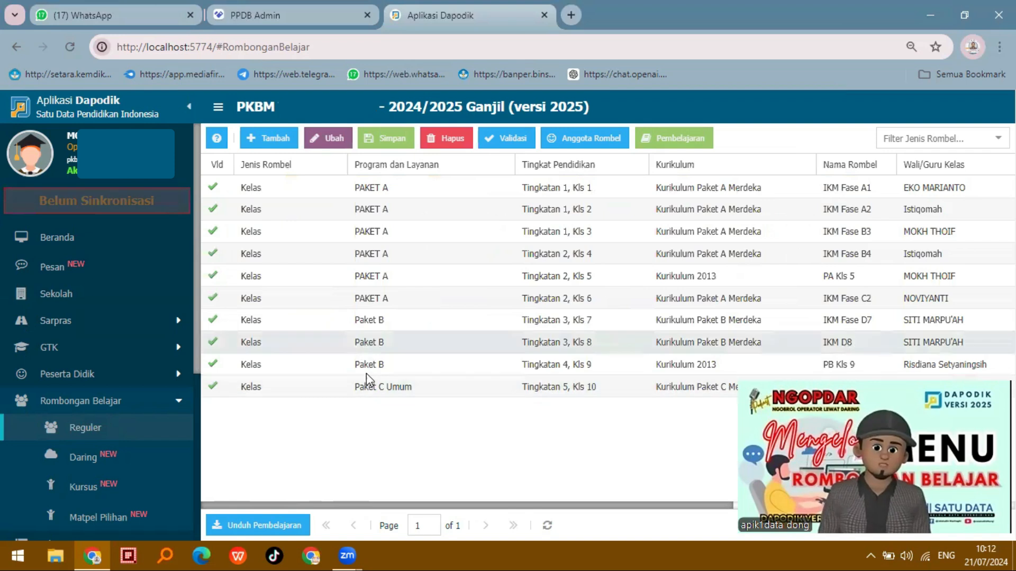
click(382, 388)
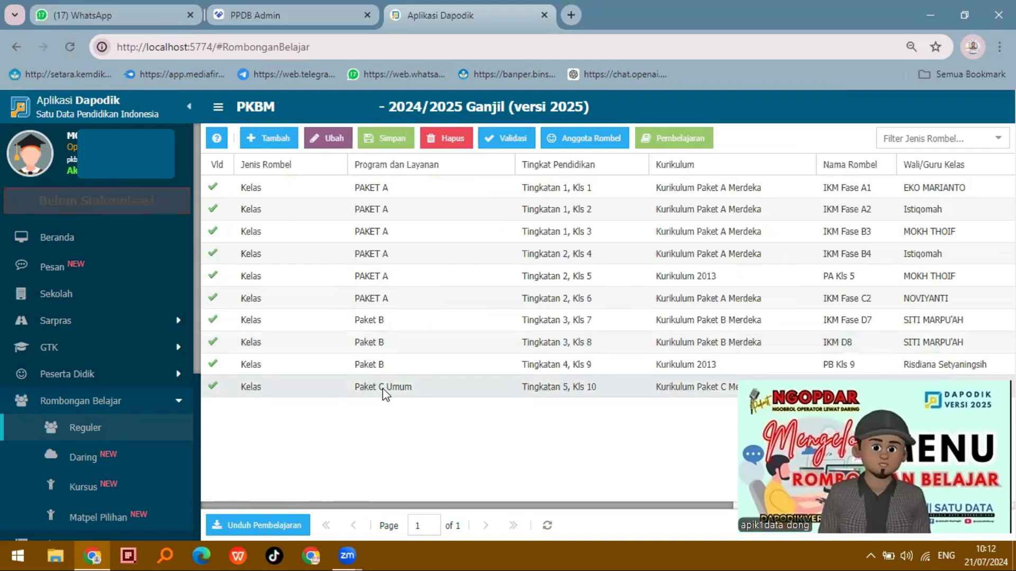
Add a regular class for the Paket C IPS program at level Tingkatan 5, Kls 11
click(273, 139)
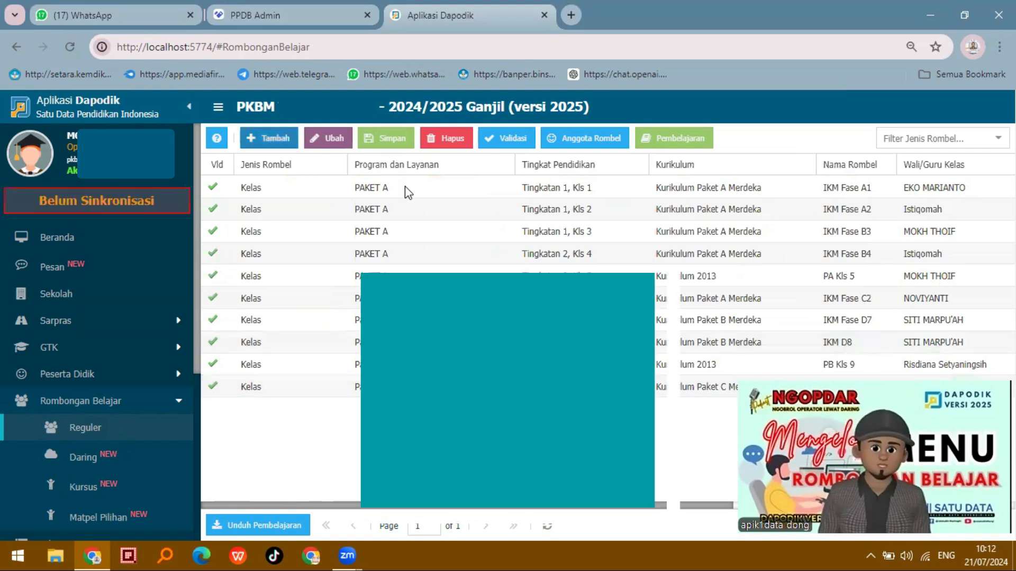
click(498, 191)
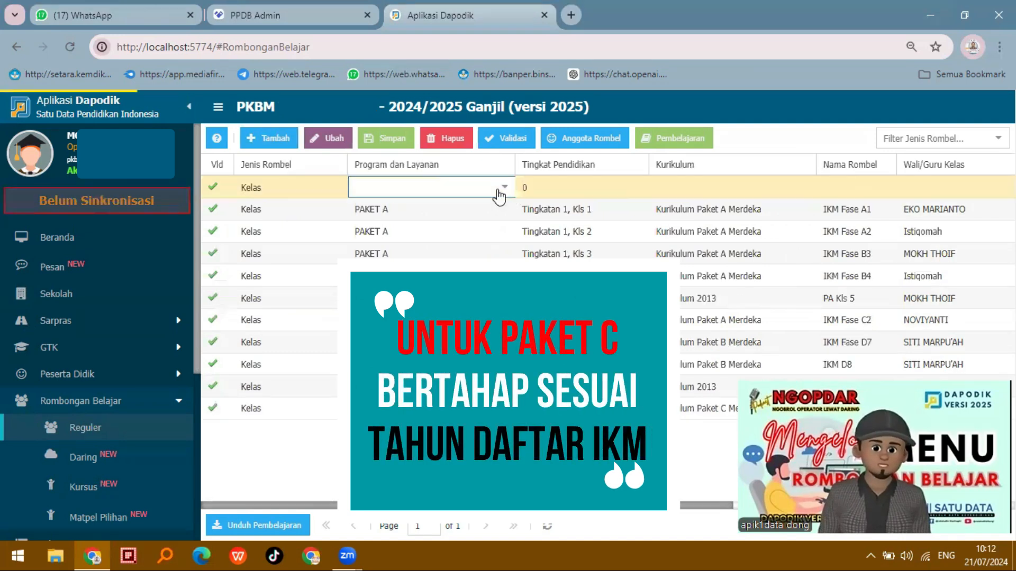
click(438, 274)
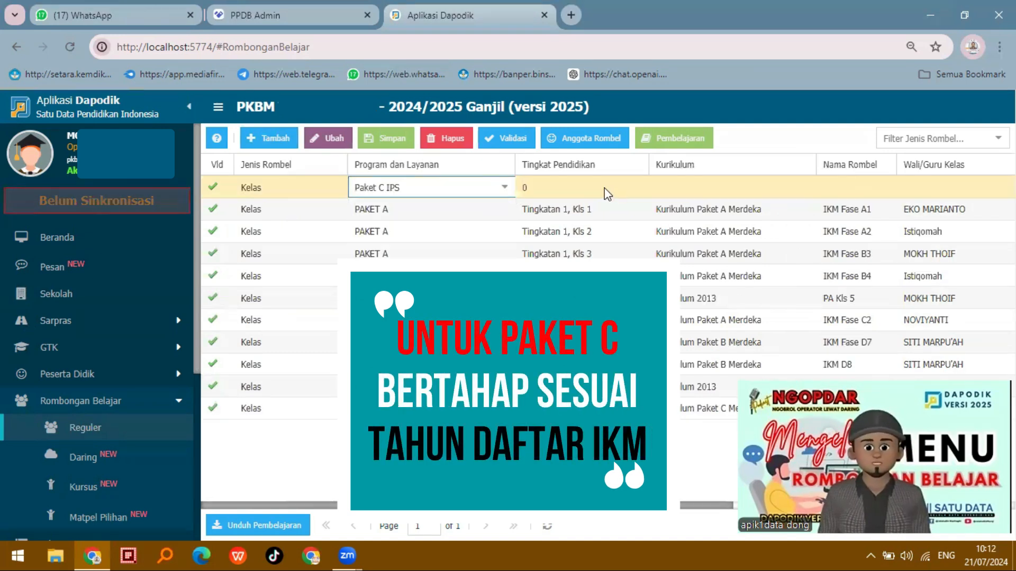
click(638, 192)
click(638, 188)
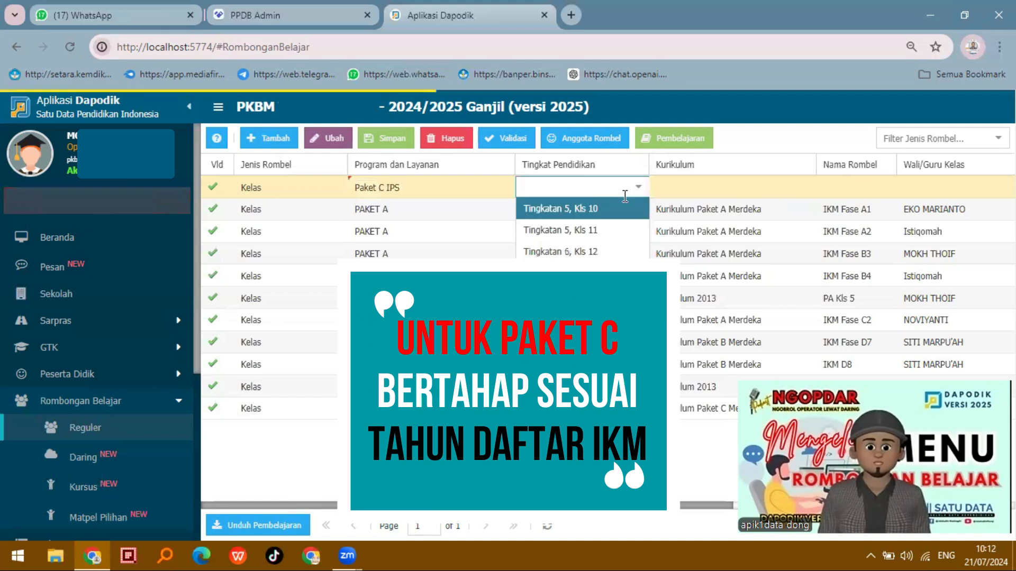
click(566, 239)
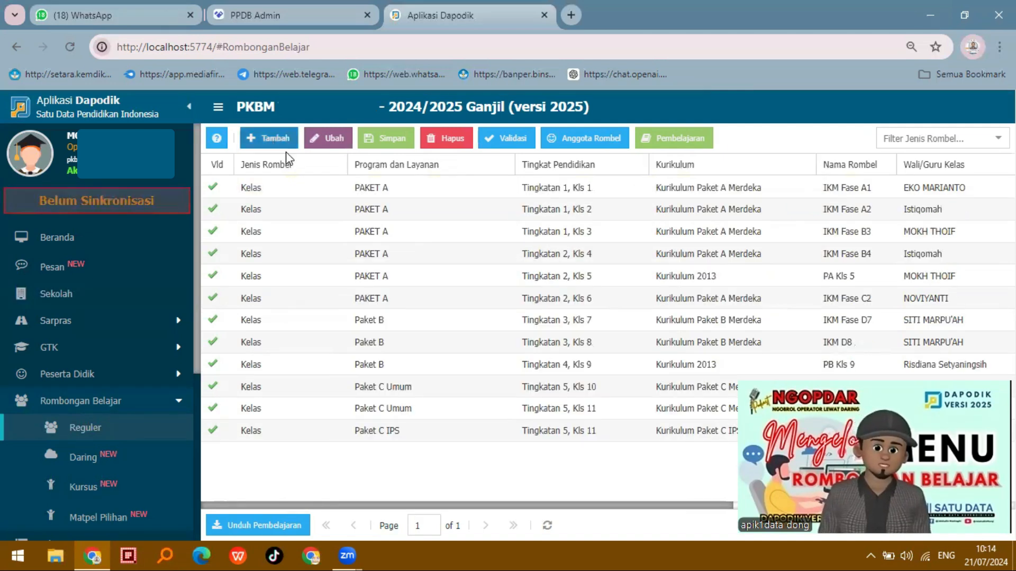
Add a regular class for the Paket C IPS program at level Tingkatan 6, Kls 12
click(504, 190)
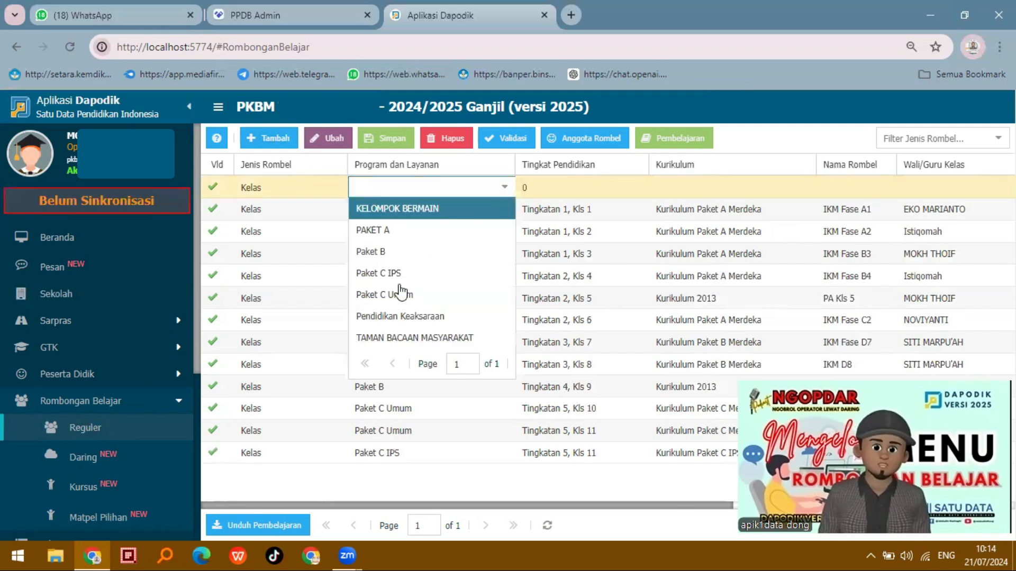
click(412, 280)
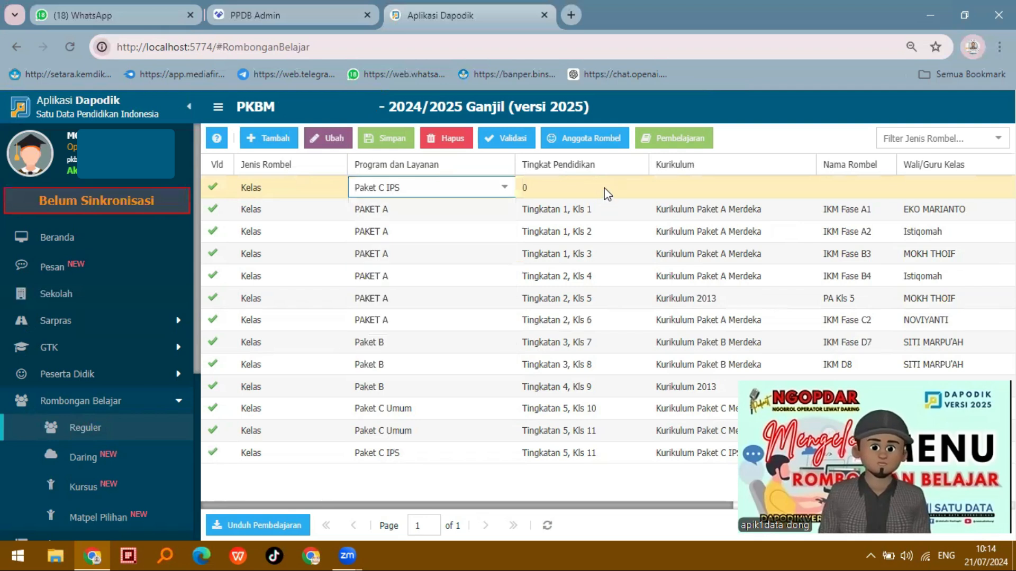
click(639, 190)
click(639, 189)
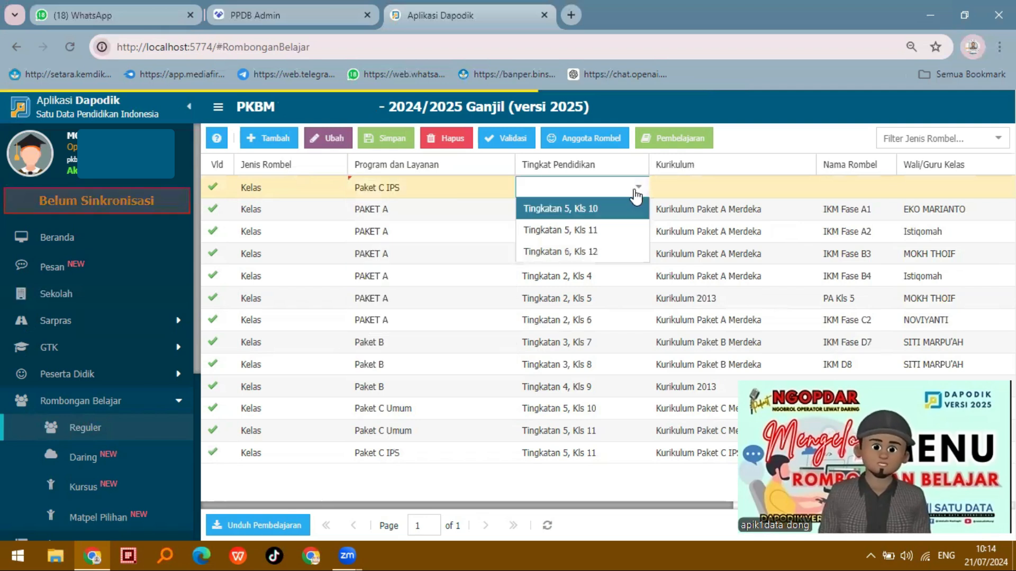
key(Return)
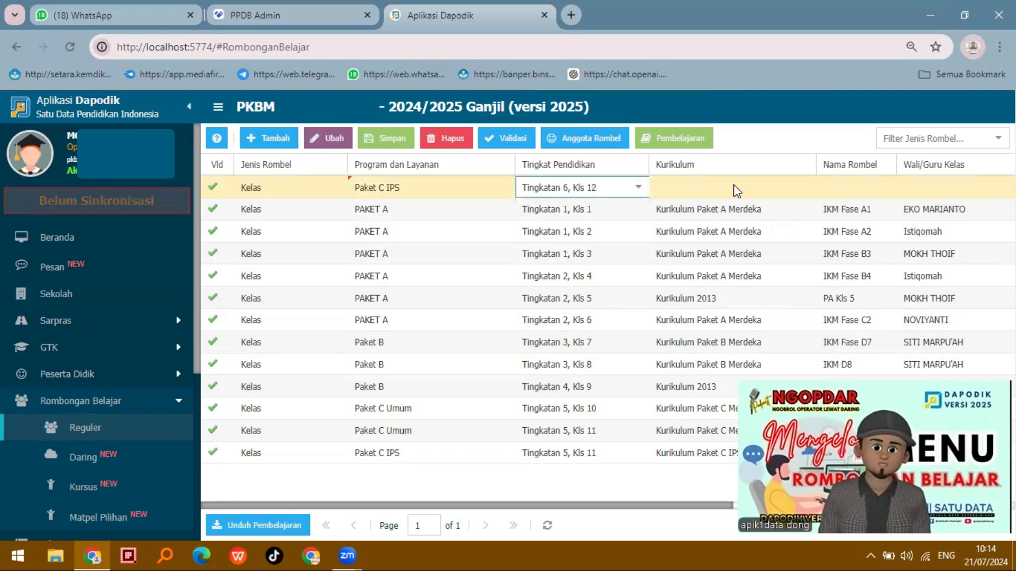
Set the Kls 12 class's curriculum to the Paket C IPS curriculum and name the class PC IPS 12
click(811, 189)
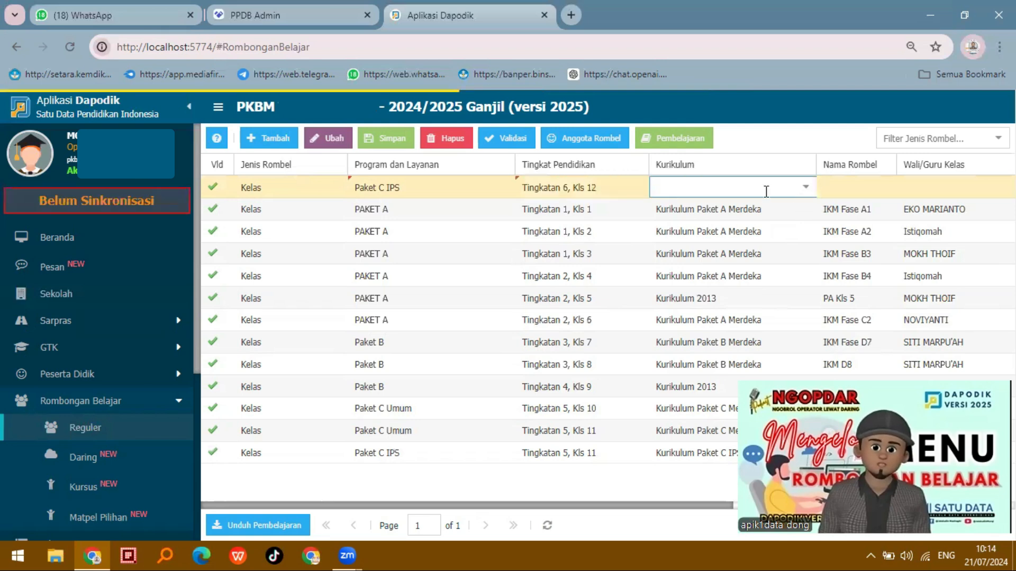
click(742, 209)
click(843, 182)
key(ctrl+p)
key(Escape)
click(849, 189)
text(PC IPS 12)
Assign a homeroom teacher and a room to the PC IPS 12 class, and save it
key(Tab)
key(Down)
key(Down)
key(Return)
key(Tab)
key(Down)
key(Down)
key(Down)
key(Down)
key(Return)
click(386, 138)
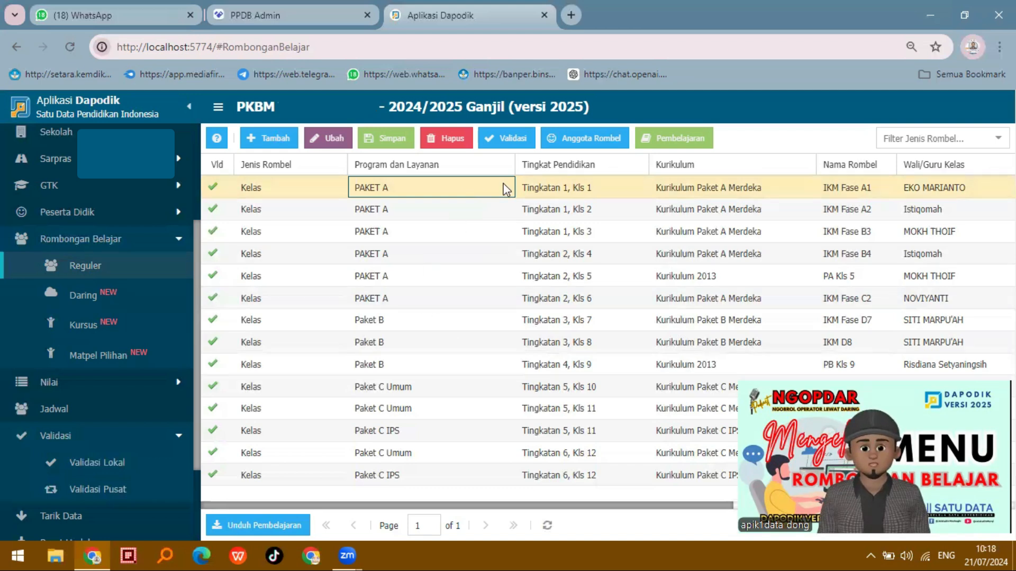
Review last semester's classes of the students available for the IKM Fase A1 class, and close its member editor
click(608, 140)
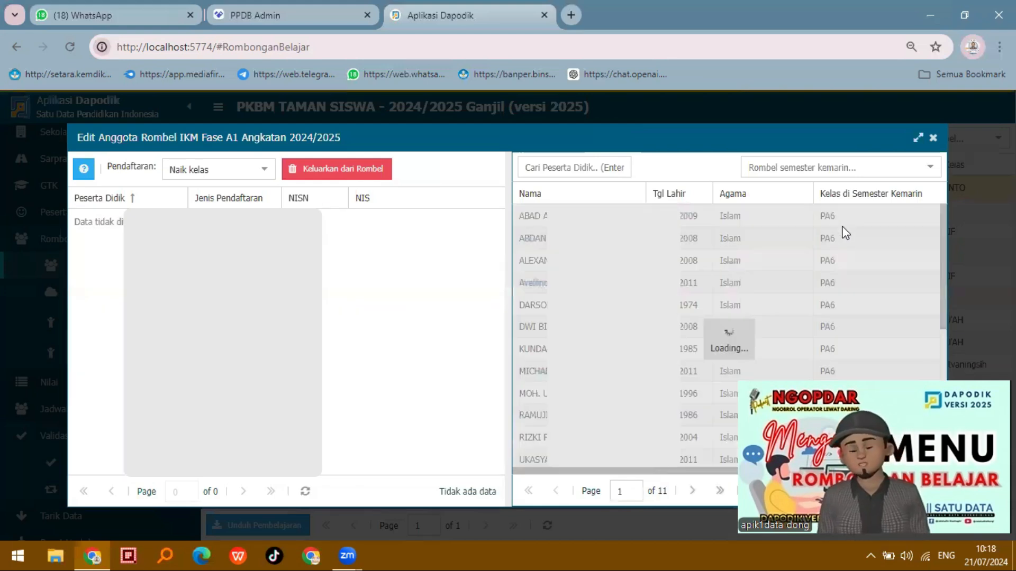
scroll(846, 232, down, 5)
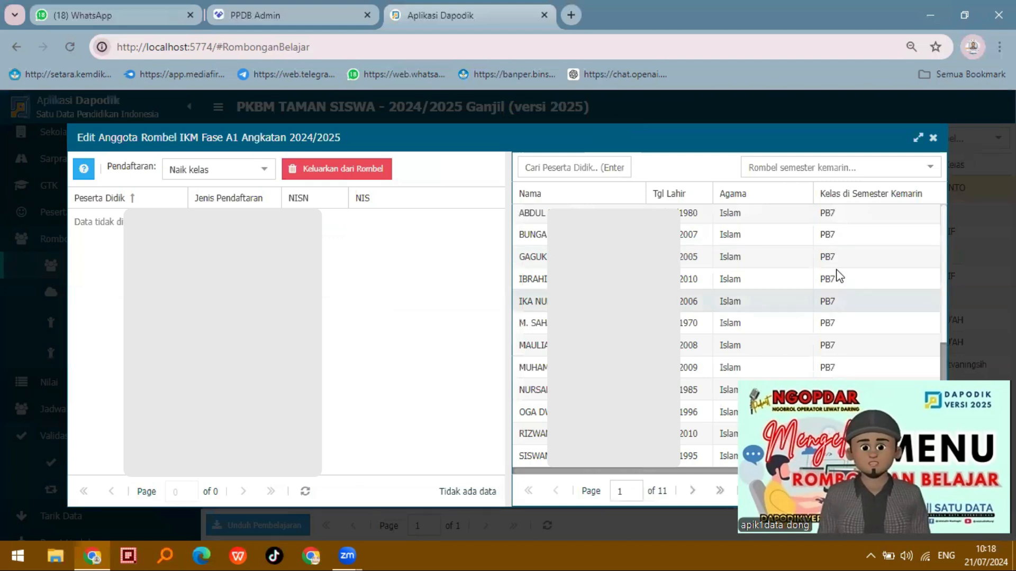
scroll(837, 277, up, 5)
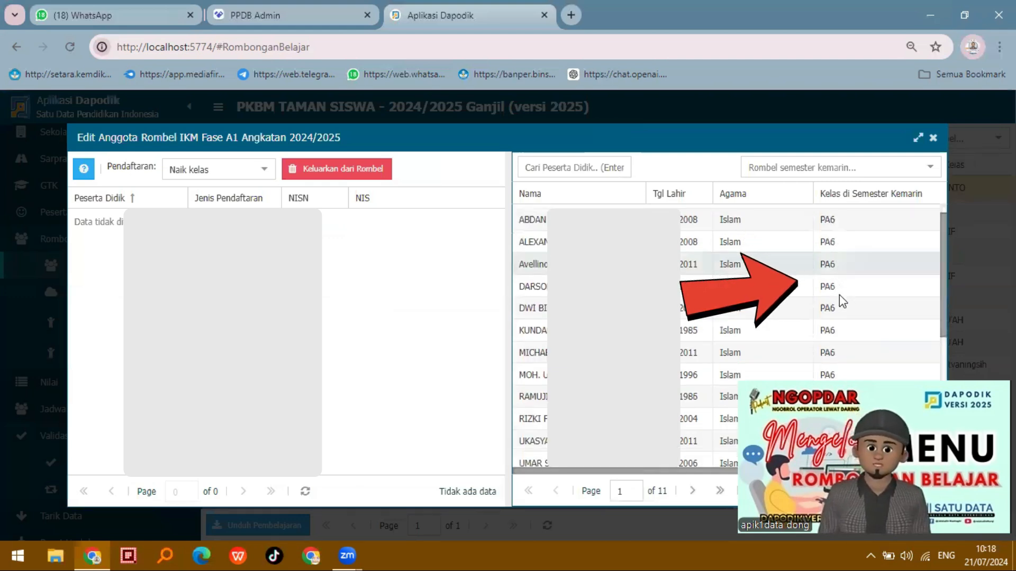
scroll(838, 291, down, 3)
scroll(838, 299, up, 3)
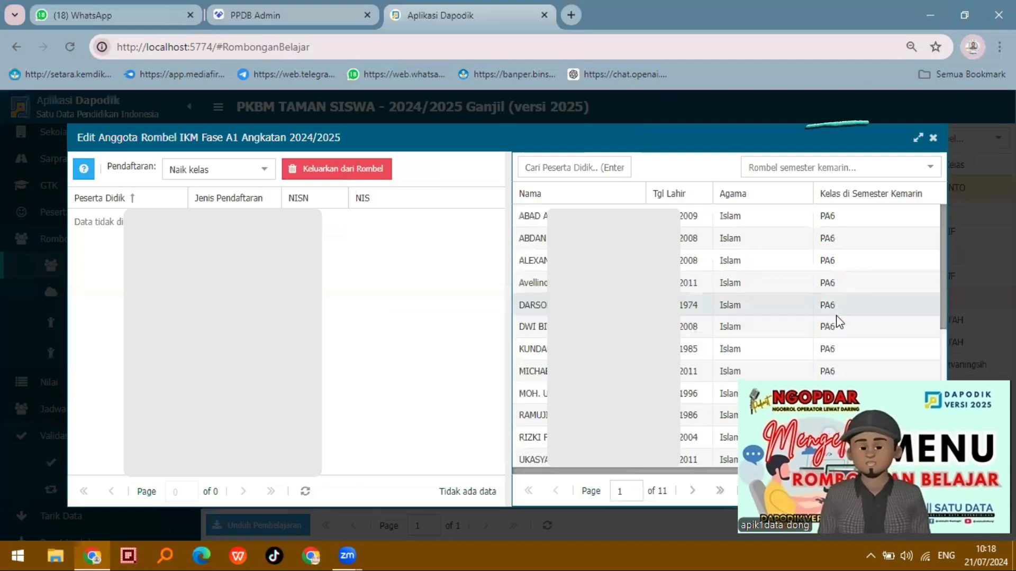
scroll(835, 296, down, 4)
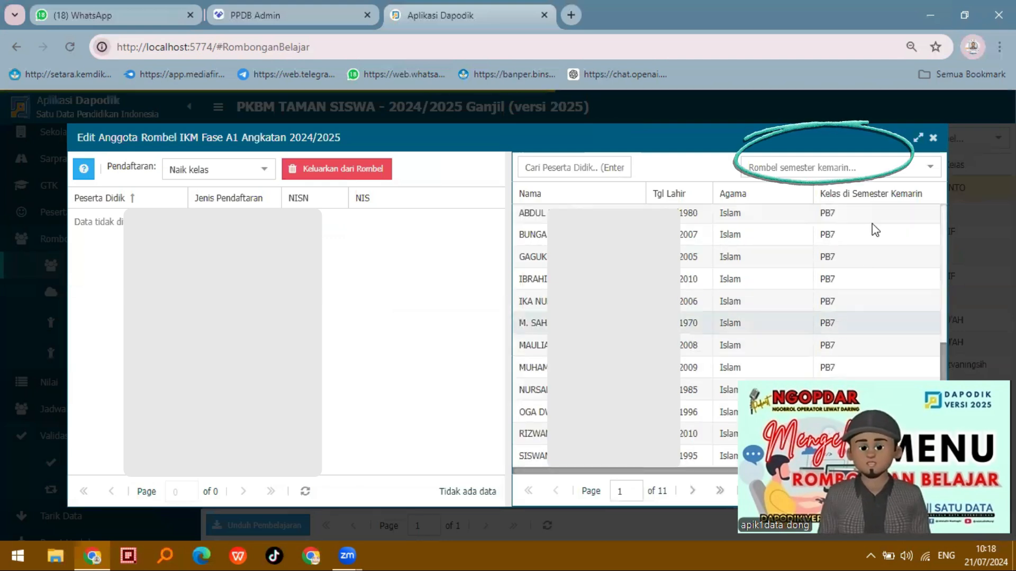
scroll(876, 228, up, 1)
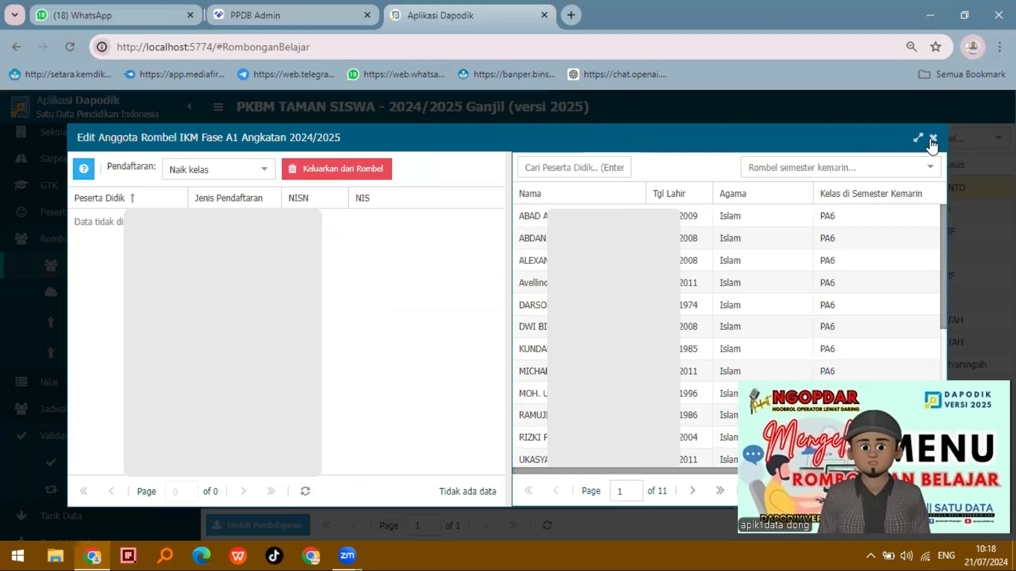
click(932, 140)
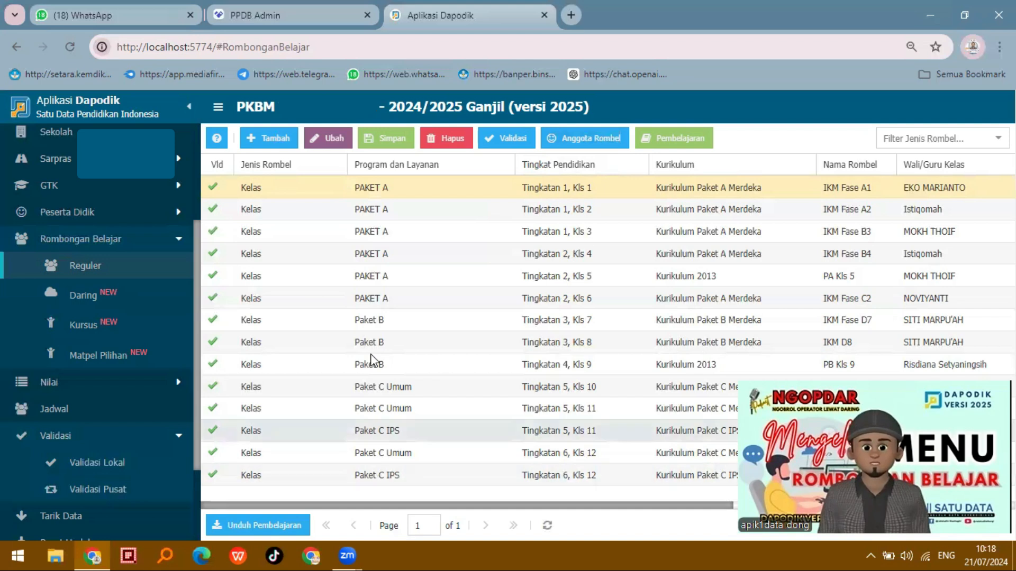
Add all PC11 students on the first page of available students to the PC IPS 12 class as Naik kelas
click(290, 431)
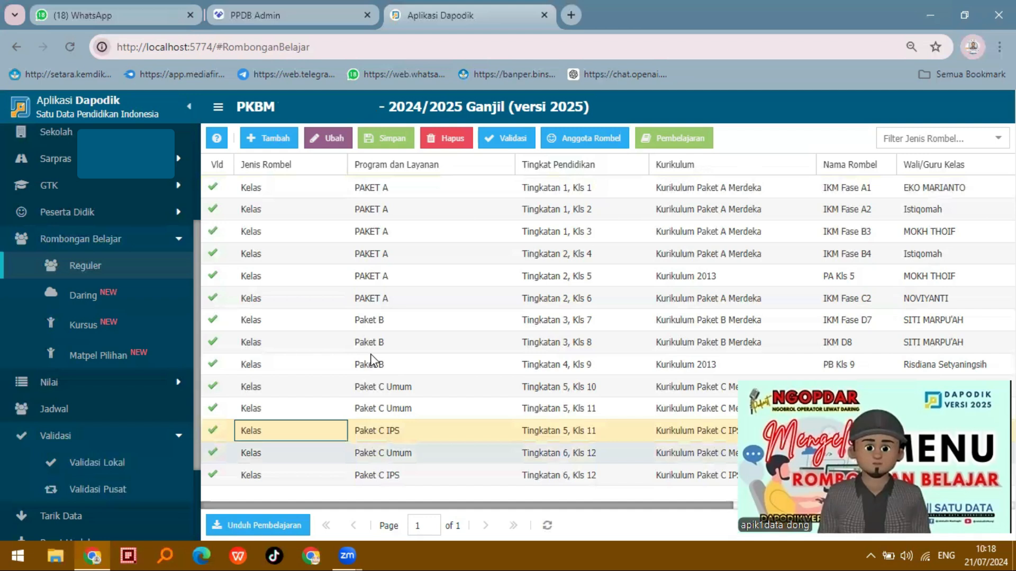
click(382, 481)
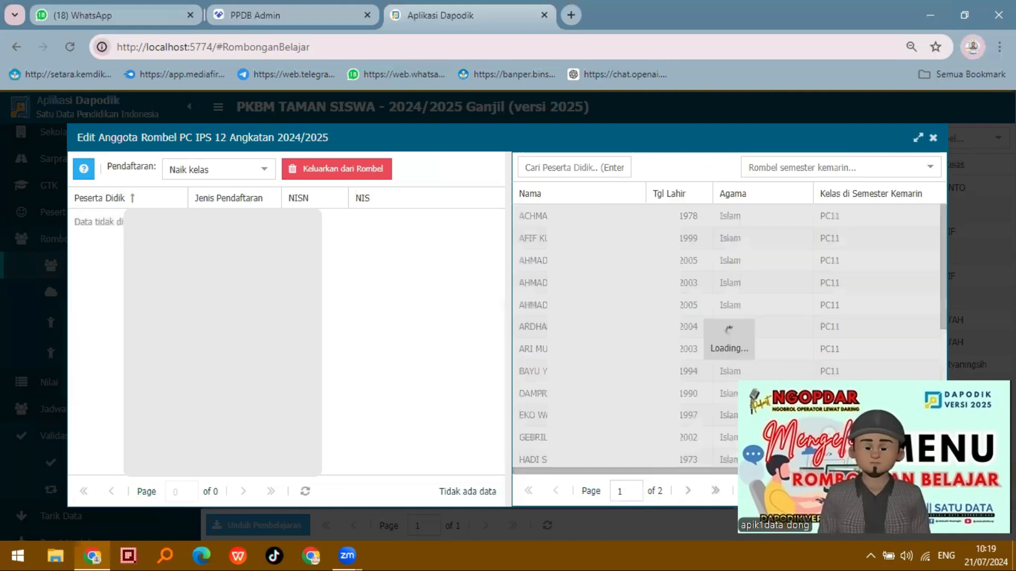
scroll(729, 336, down, 1)
scroll(593, 468, down, 5)
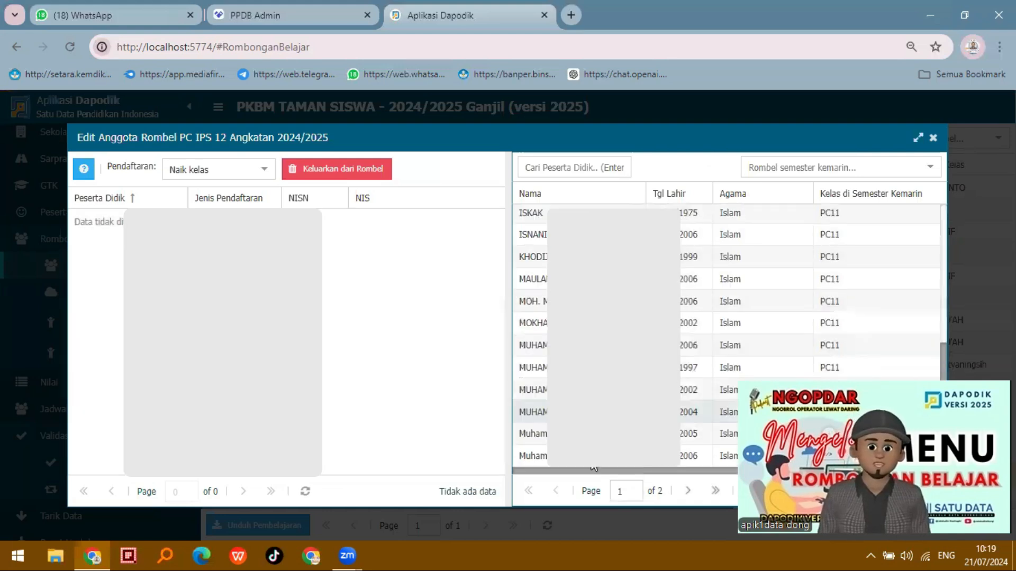
click(593, 457)
scroll(729, 335, up, 10)
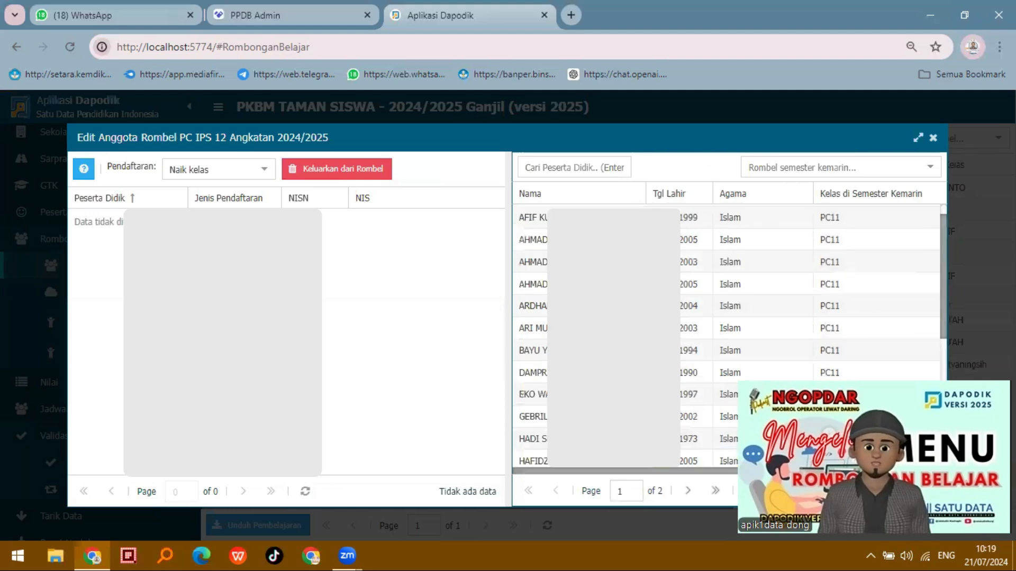
scroll(729, 238, up, 1)
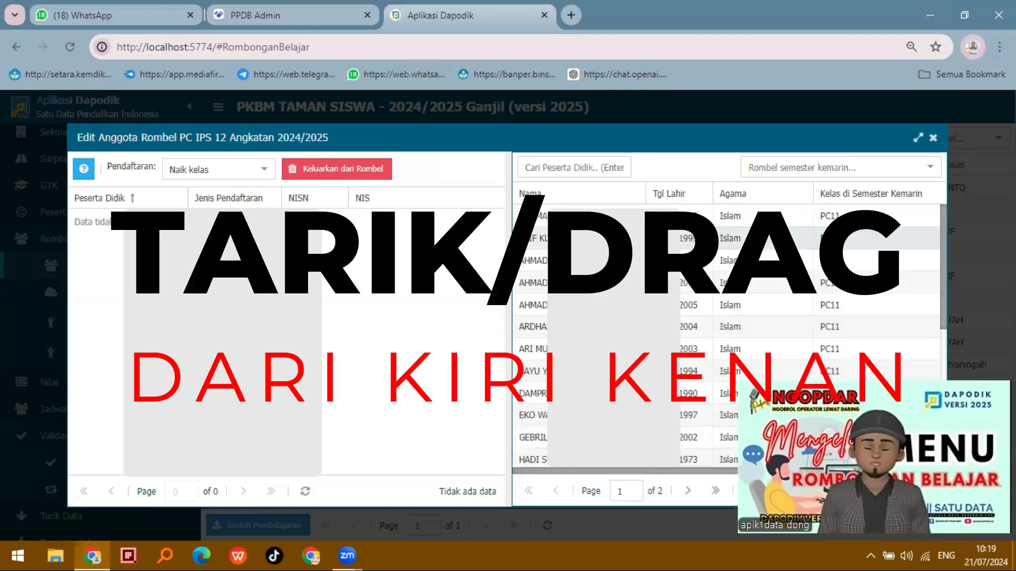
click(702, 217)
key(ctrl+a)
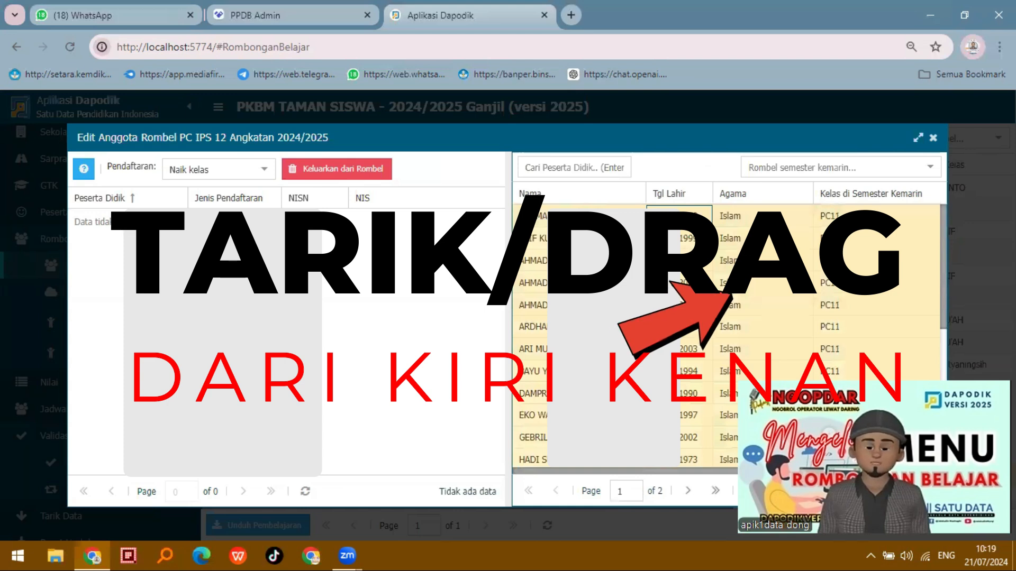
scroll(901, 211, down, 5)
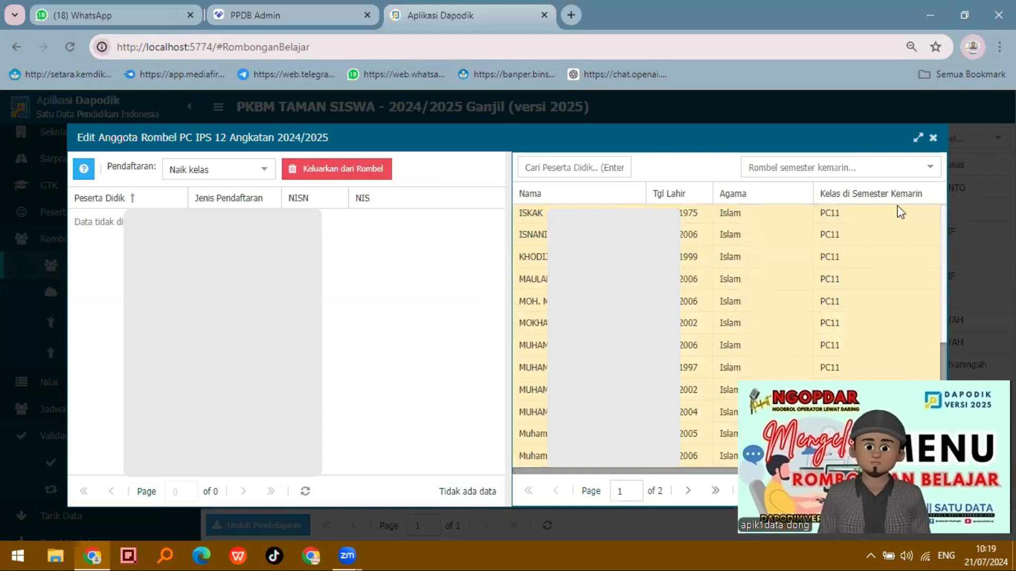
drag(532, 345, 353, 392)
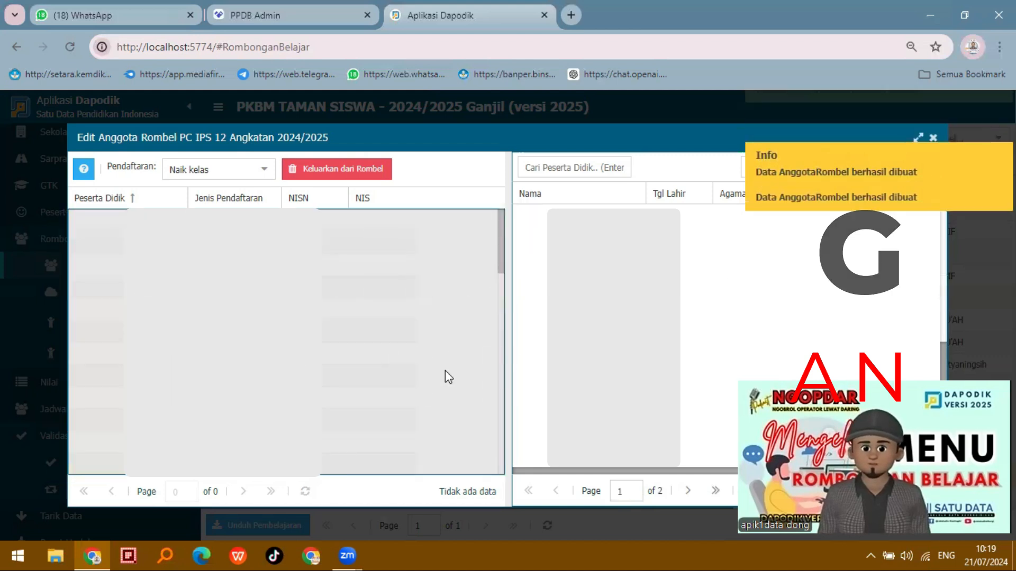
click(933, 138)
Add the remaining PC11 students to the IKM FASE F12 class as Naik kelas, and close its member editor
double_click(382, 454)
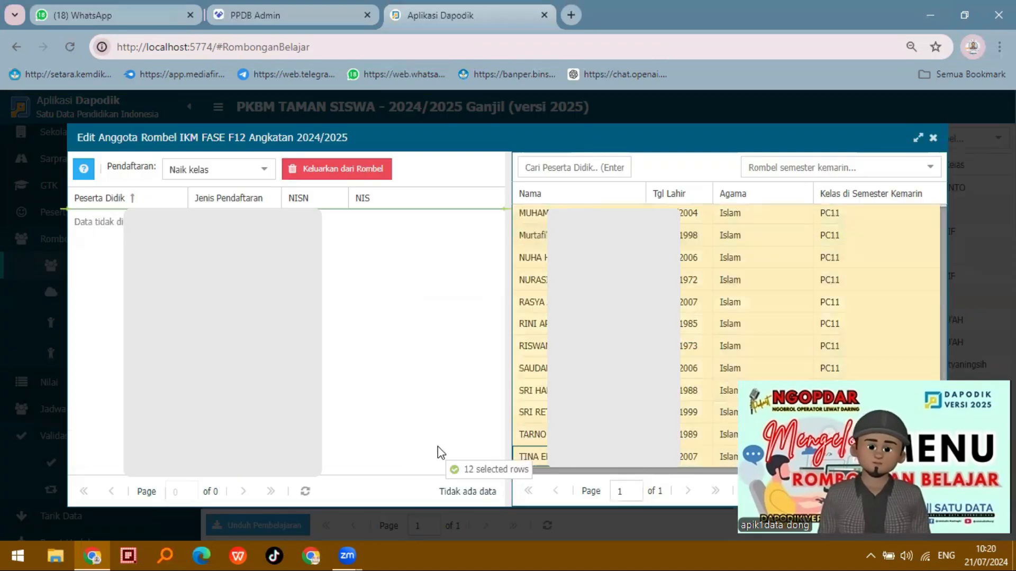
drag(437, 447, 437, 447)
drag(531, 216, 375, 243)
scroll(445, 364, down, 1)
click(933, 138)
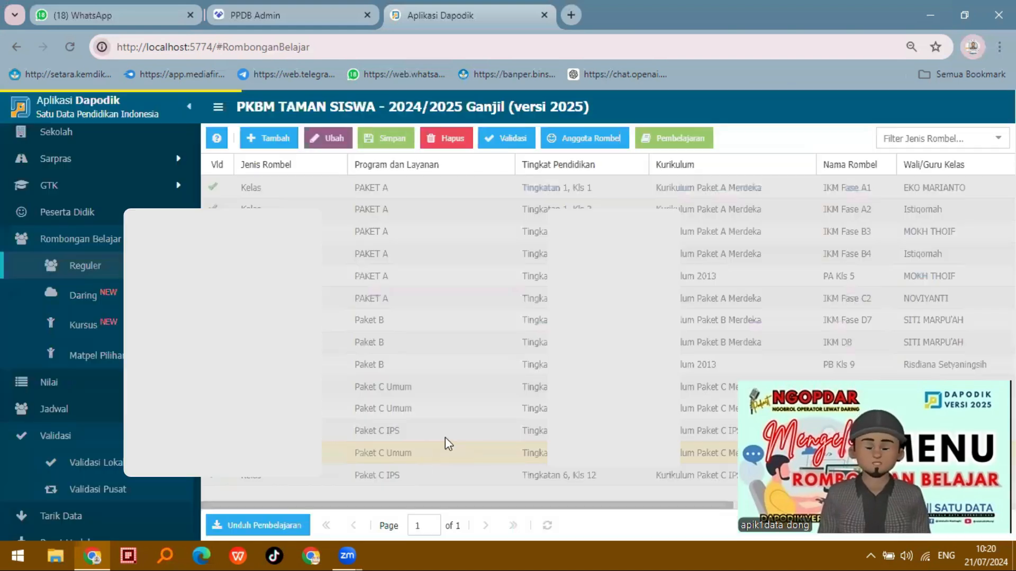
Add the students from last semester's PC10C class to the PC IPS 11 class as Naik kelas
double_click(445, 433)
scroll(821, 277, down, 5)
double_click(688, 492)
scroll(668, 423, down, 5)
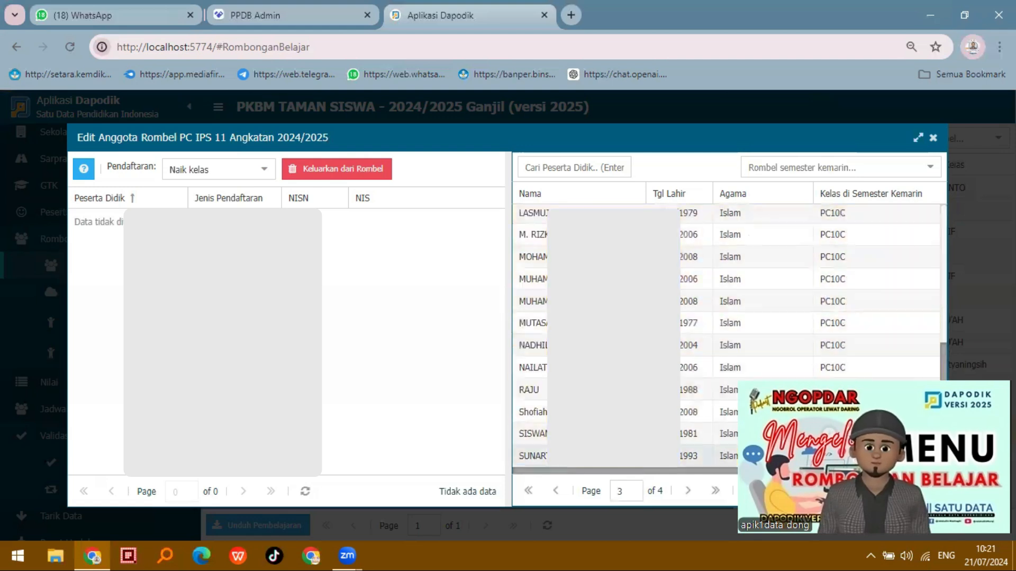
shift+click(646, 456)
drag(646, 456, 403, 444)
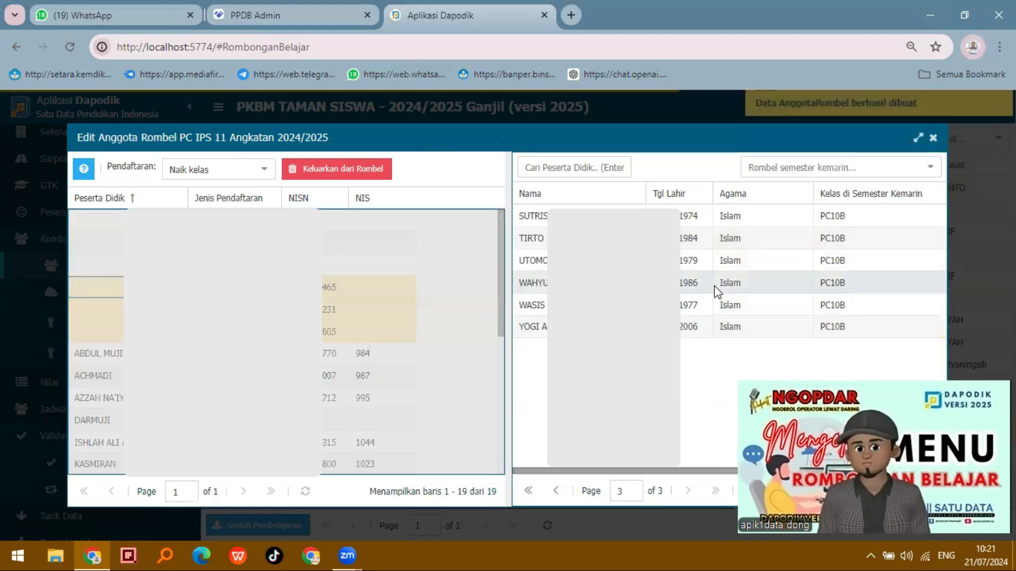
click(933, 138)
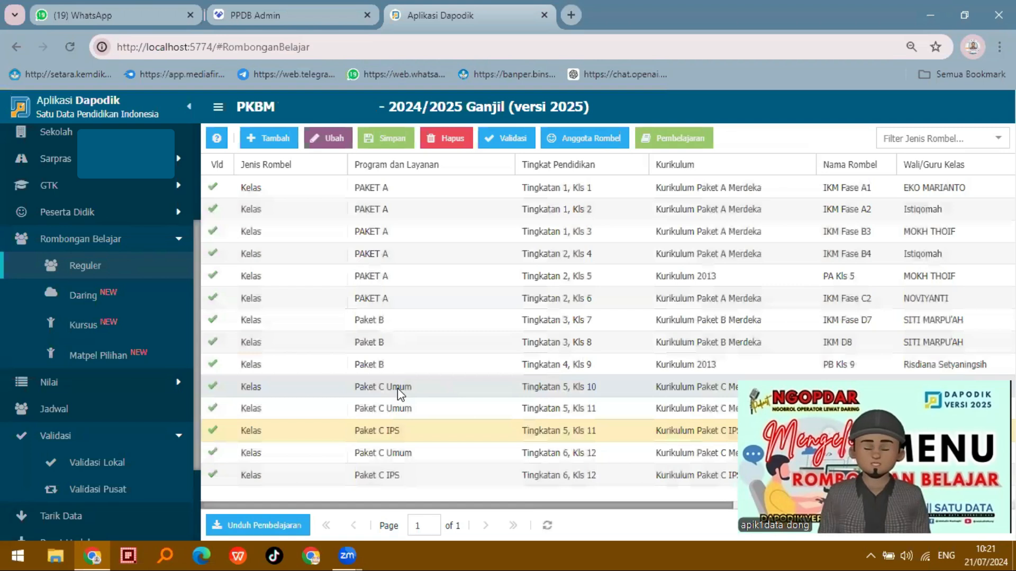
Add the first page of PB9A students to the Paket C Umum Kls 10 class, IKM FASE E10, as Naik kelas
click(398, 388)
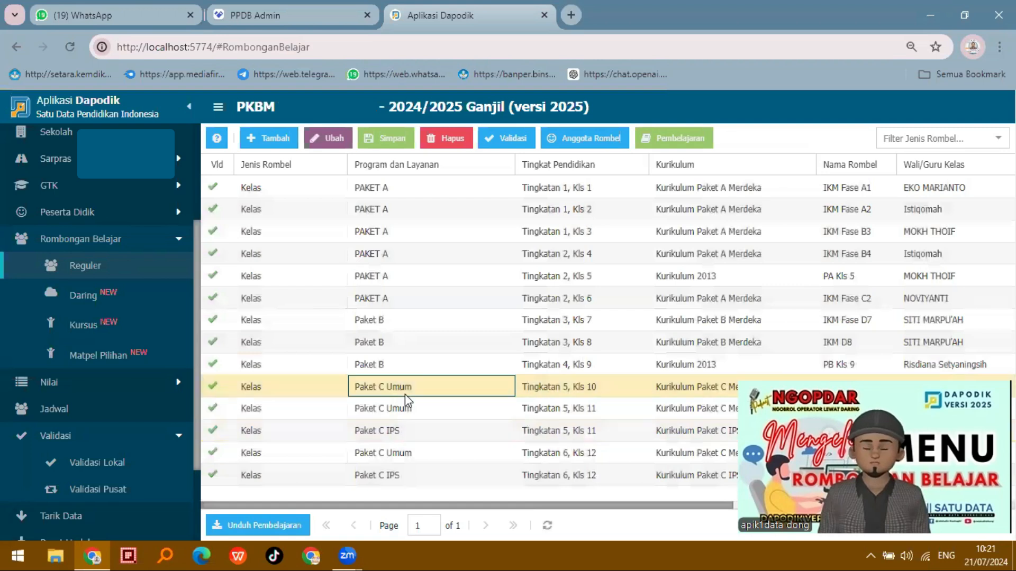
click(602, 141)
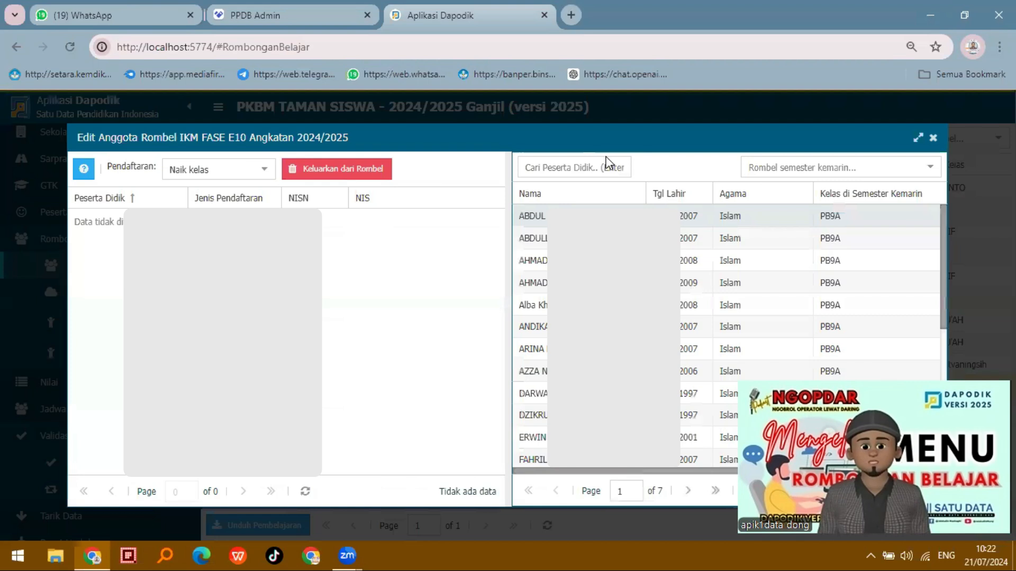
scroll(725, 334, down, 5)
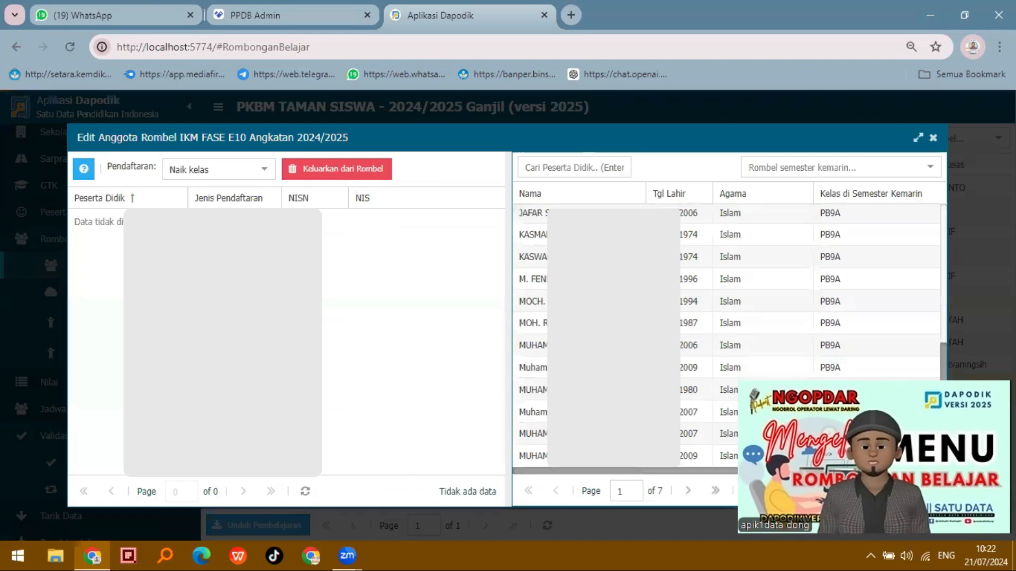
shift+click(600, 463)
drag(600, 462, 389, 422)
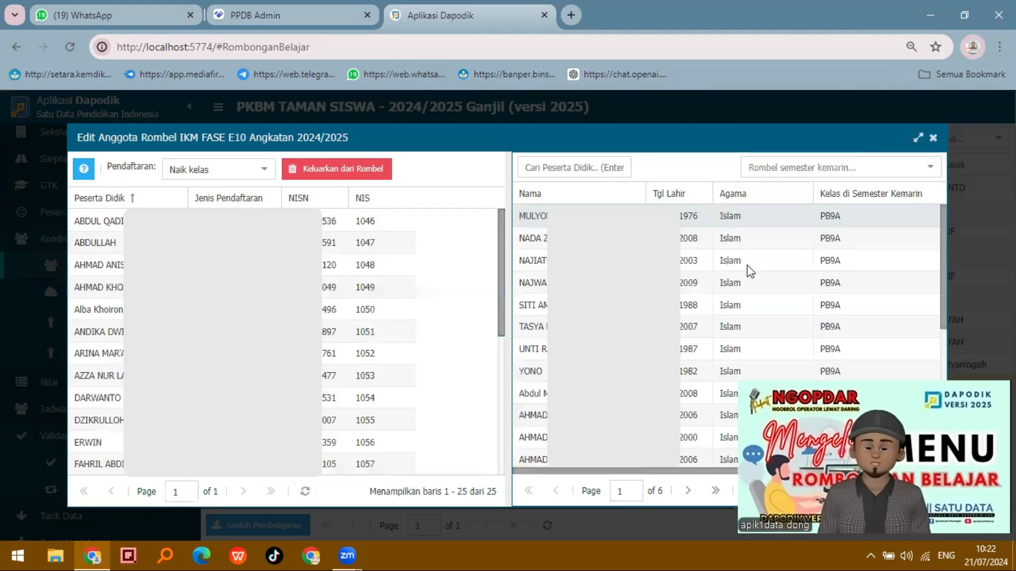
Add the remaining PB9A students to the IKM FASE E10 class, leaving out the PB9B students, and close its member editor
scroll(744, 271, down, 5)
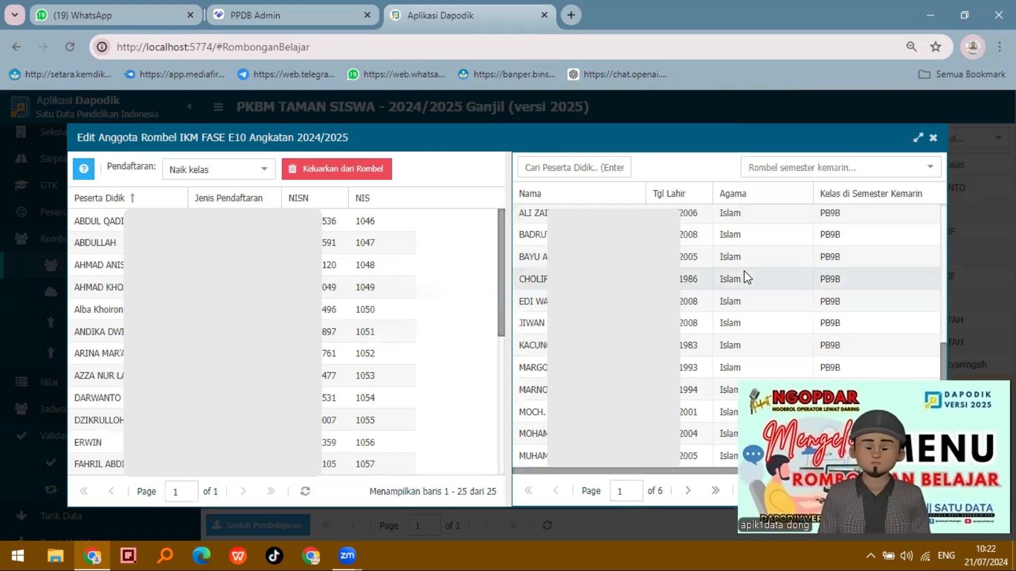
scroll(742, 270, up, 5)
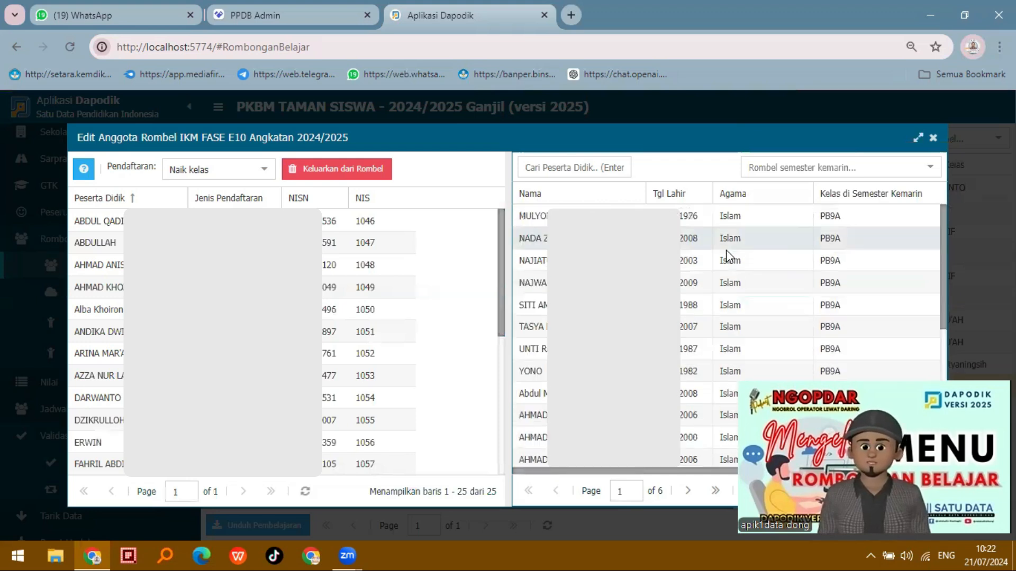
click(667, 217)
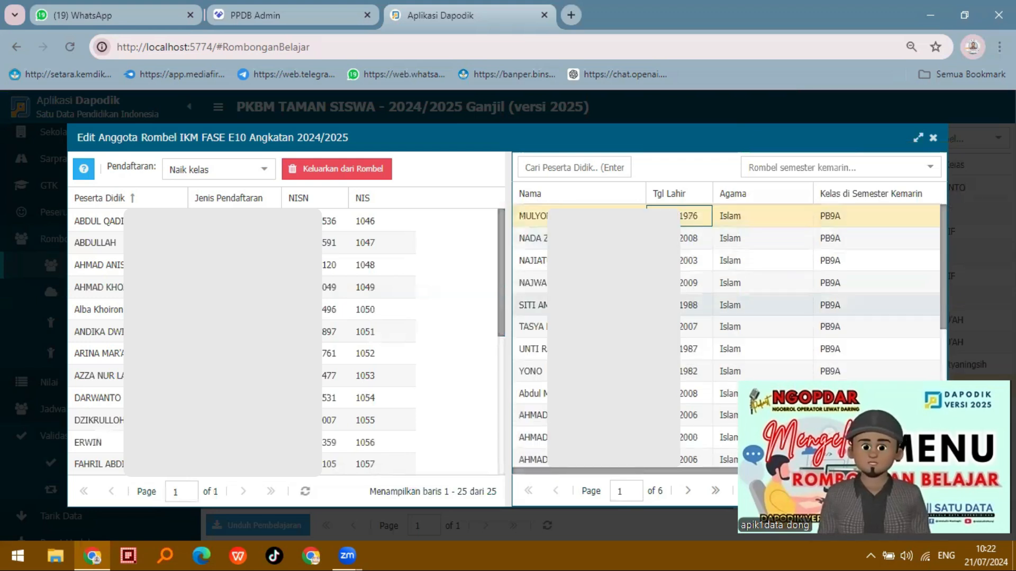
shift+click(546, 379)
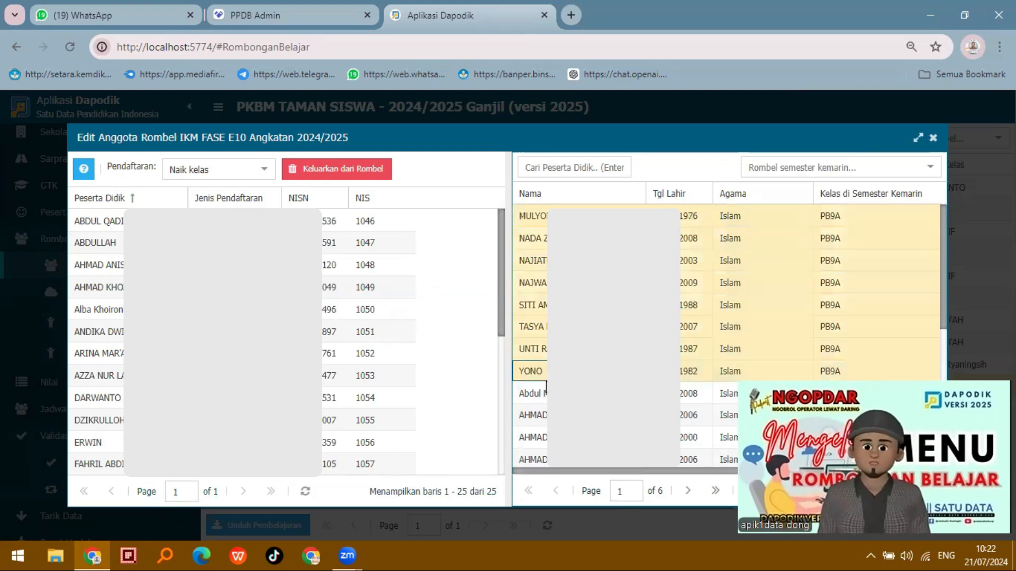
scroll(546, 386, down, 3)
scroll(546, 385, up, 3)
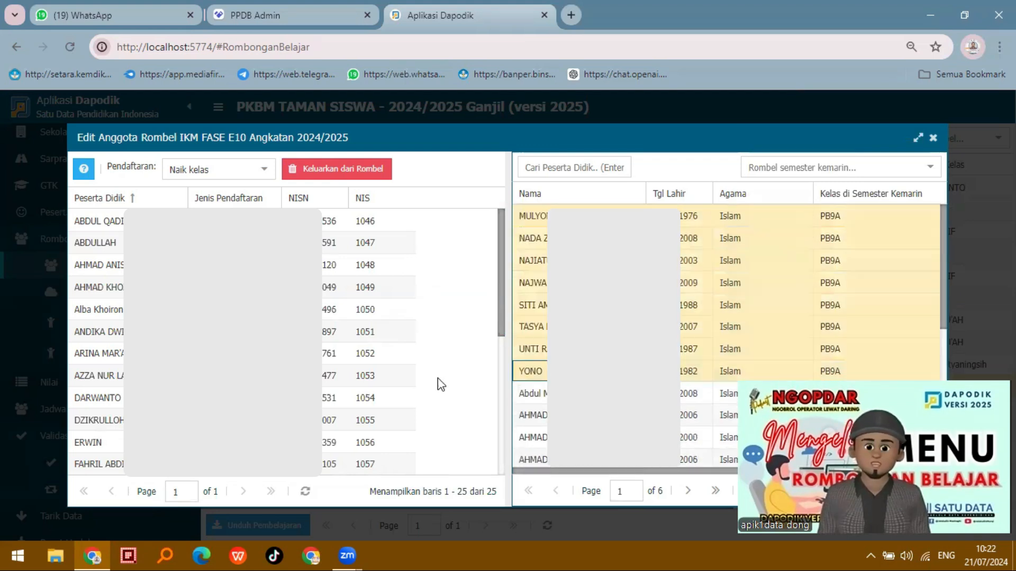
drag(440, 384, 445, 394)
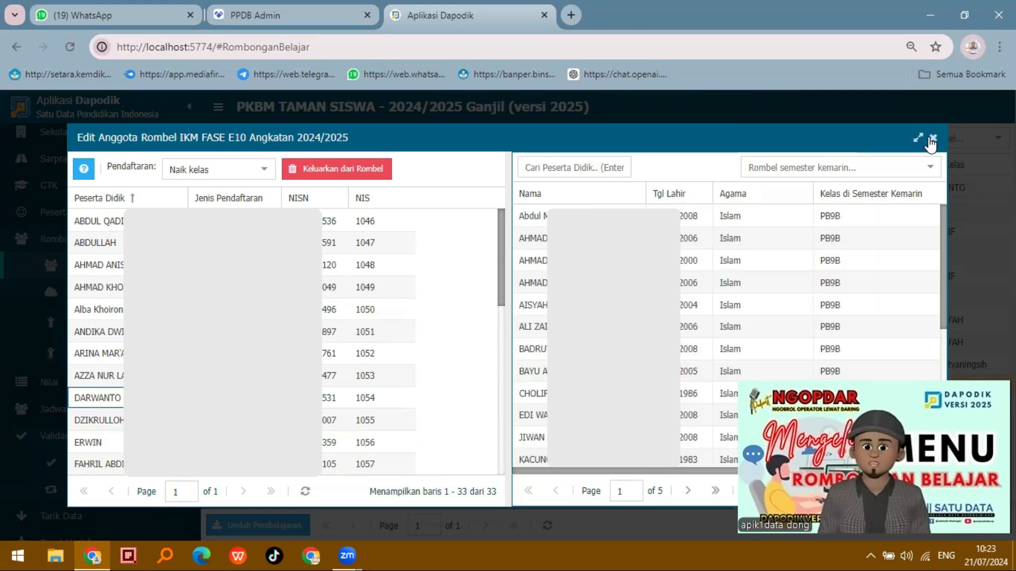
click(935, 139)
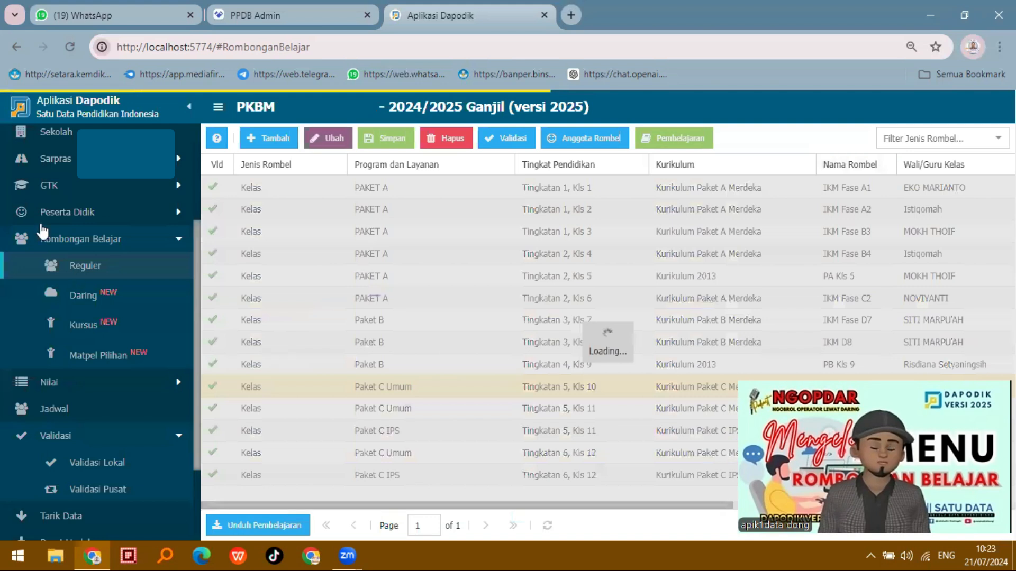
Open the Peserta Didik list, dismiss the information notice, and search for a student by name
scroll(73, 365, up, 3)
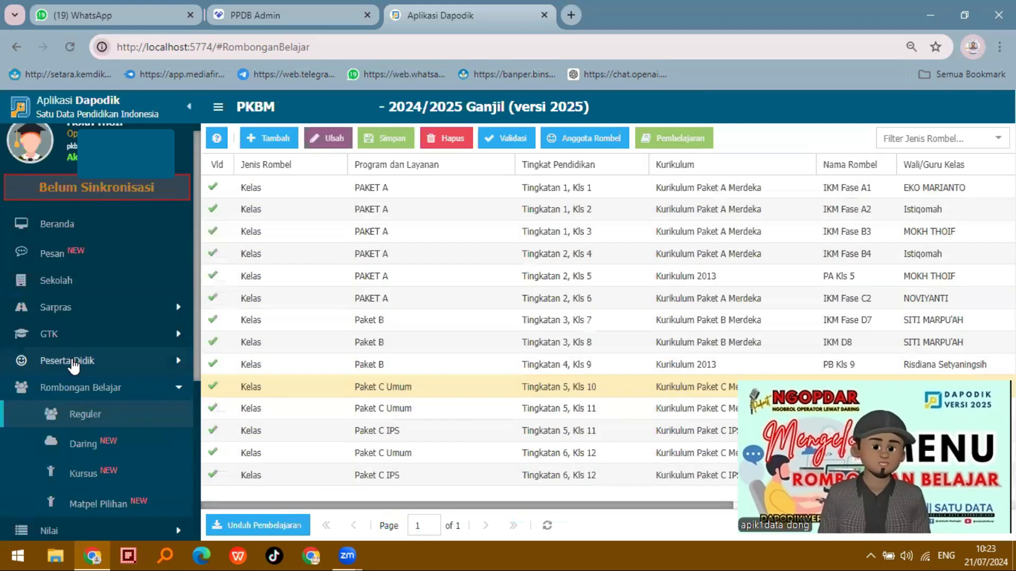
click(74, 364)
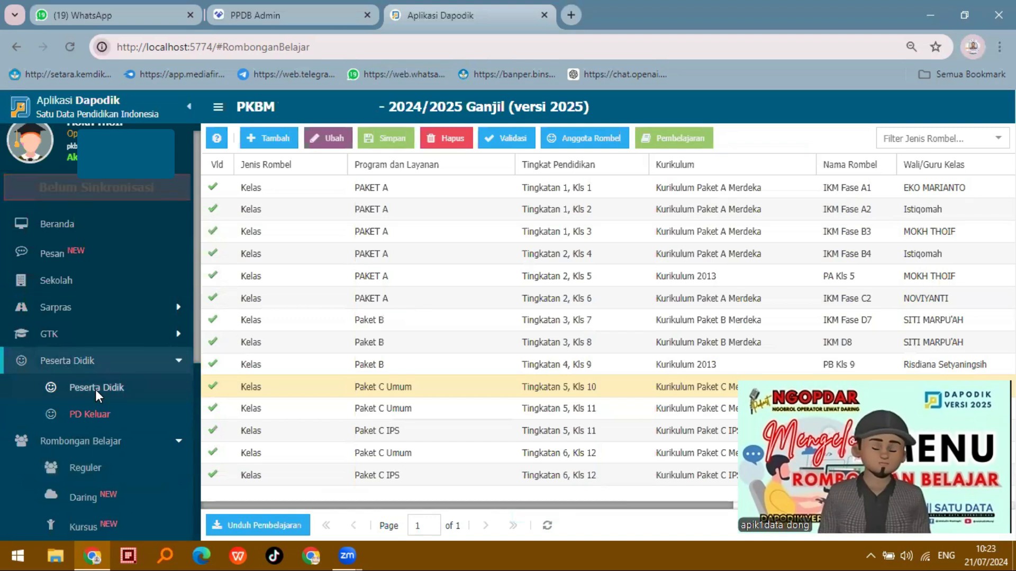
click(95, 389)
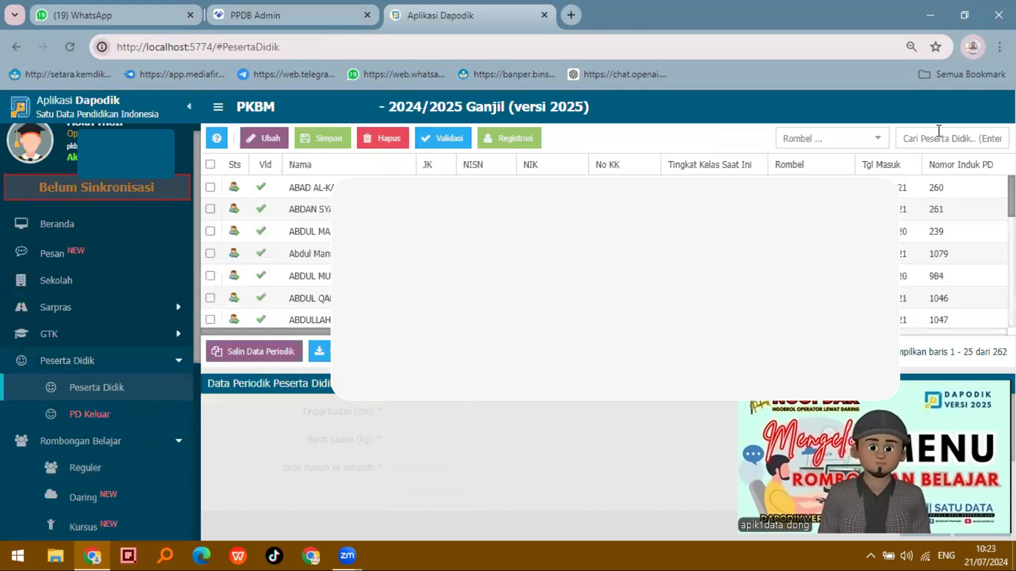
click(939, 131)
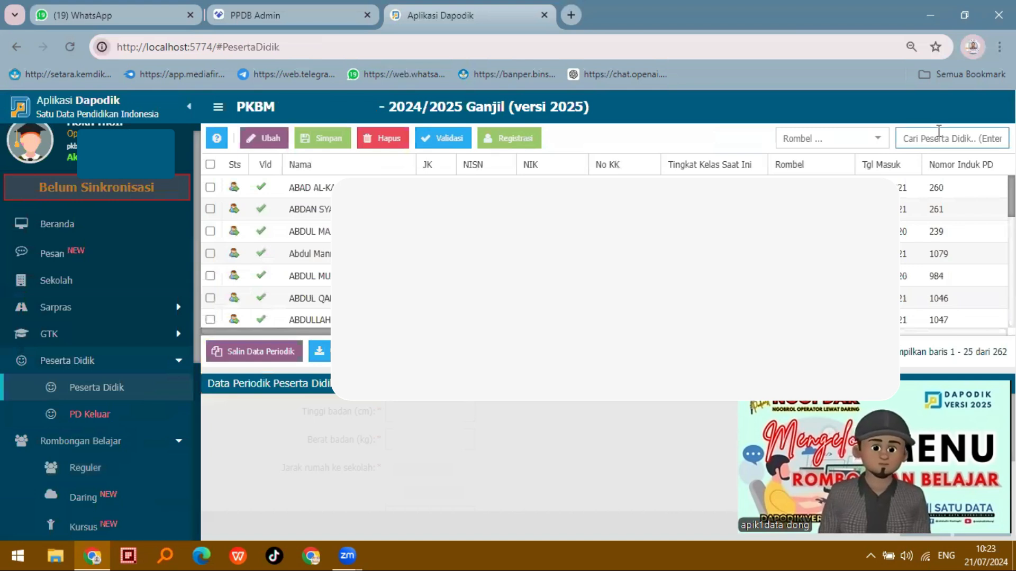
text(yono)
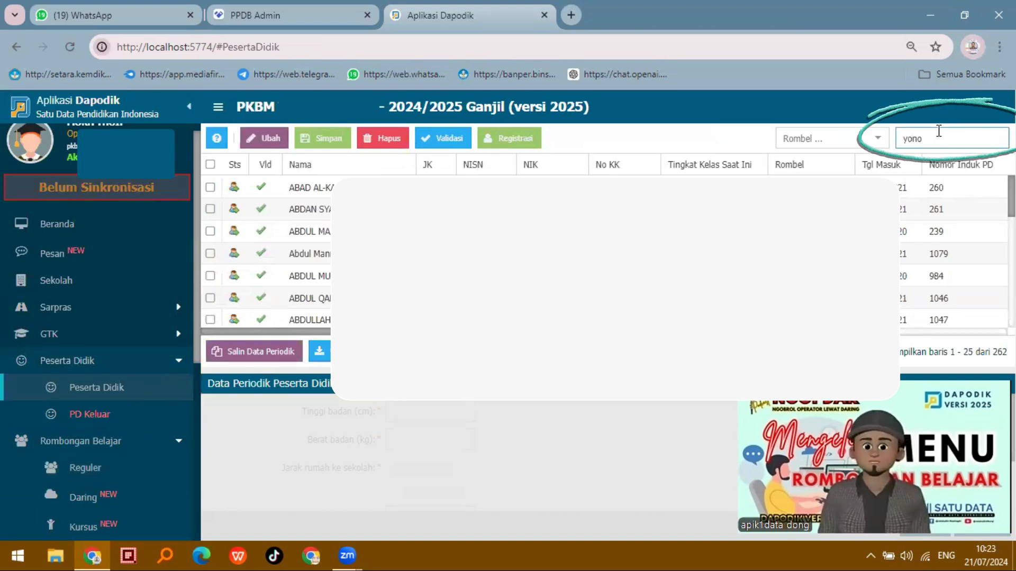
key(Return)
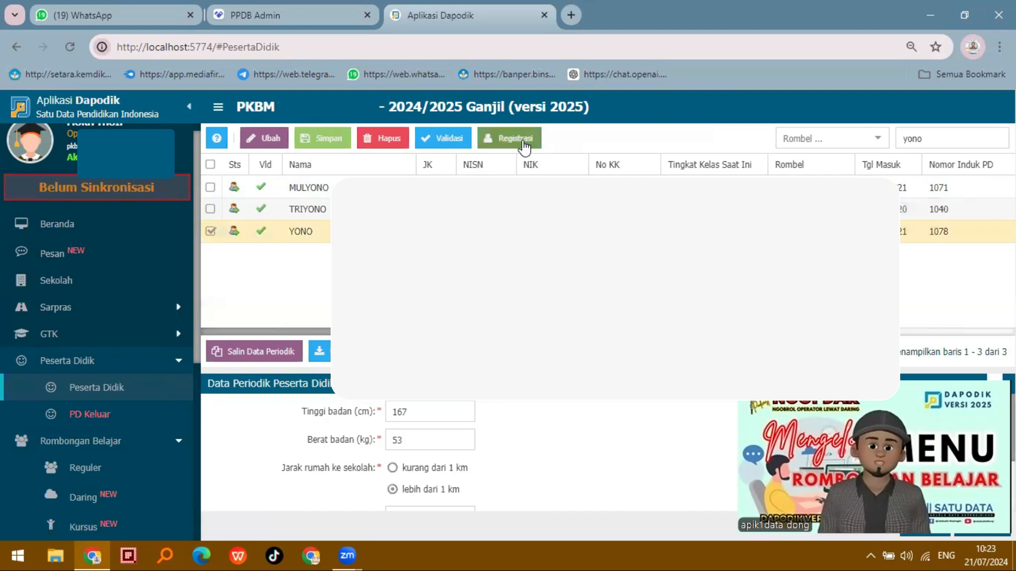
Open the selected student's registration form and set Keluar karena to Lulus
click(523, 142)
scroll(492, 318, down, 5)
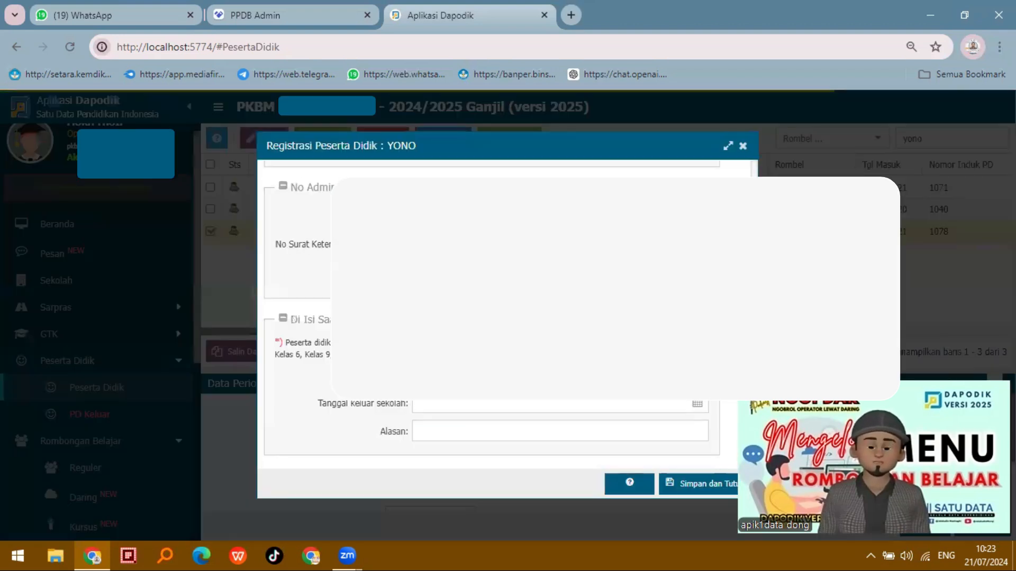
click(696, 380)
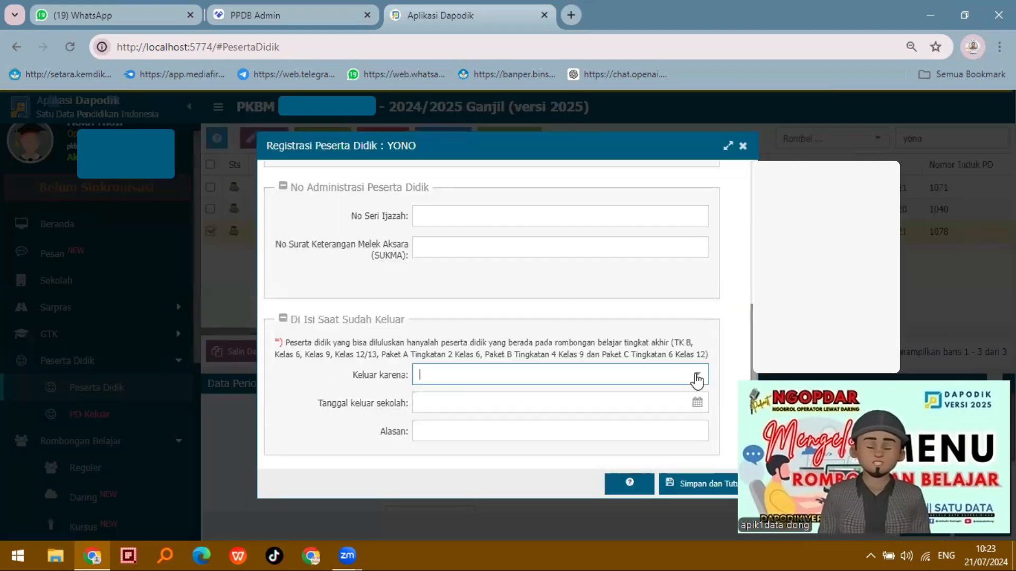
click(697, 376)
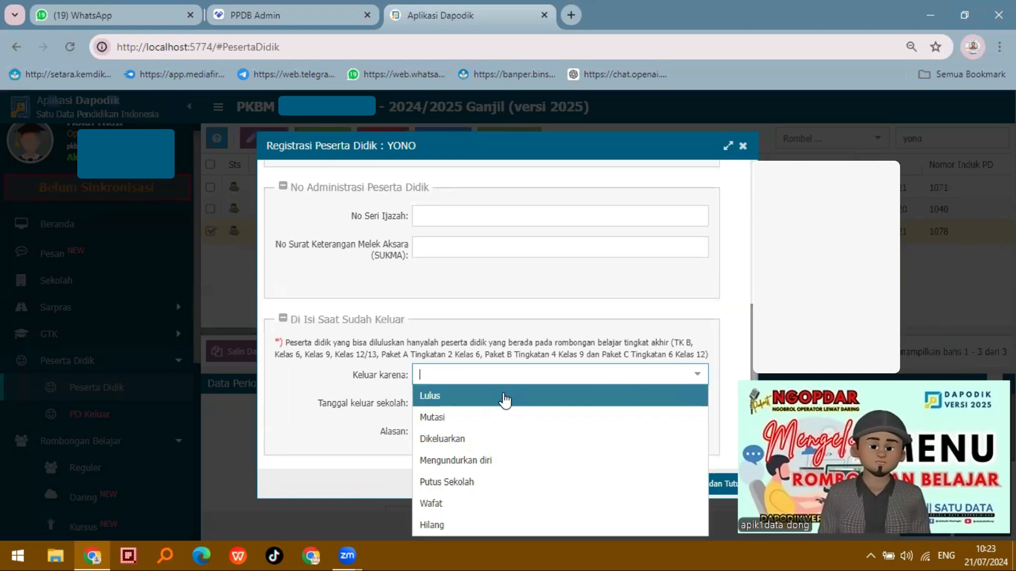
key(Return)
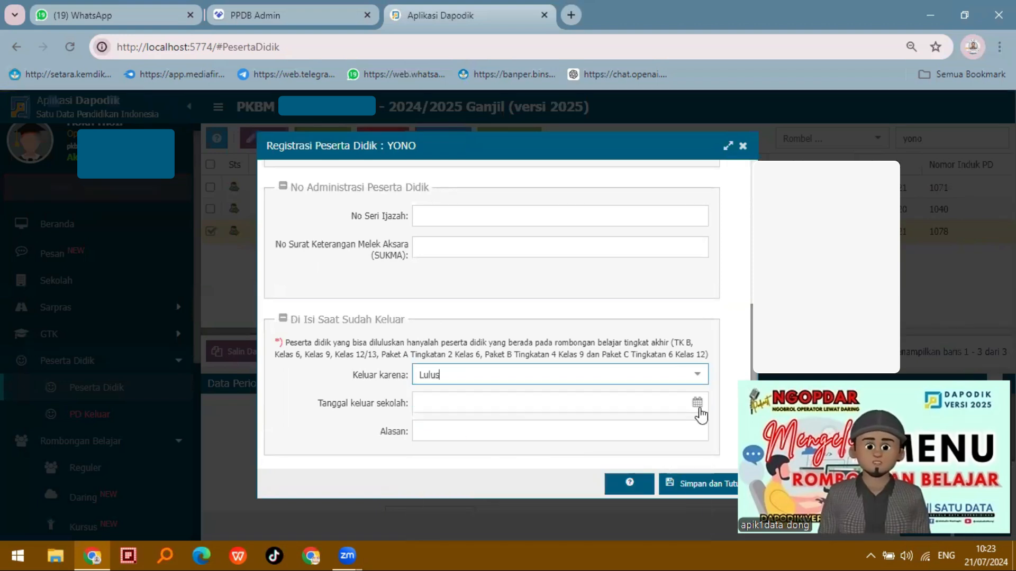
Set Tanggal keluar sekolah to 15/06/2024 in the student's registration and close the form without saving
scroll(550, 368, up, 3)
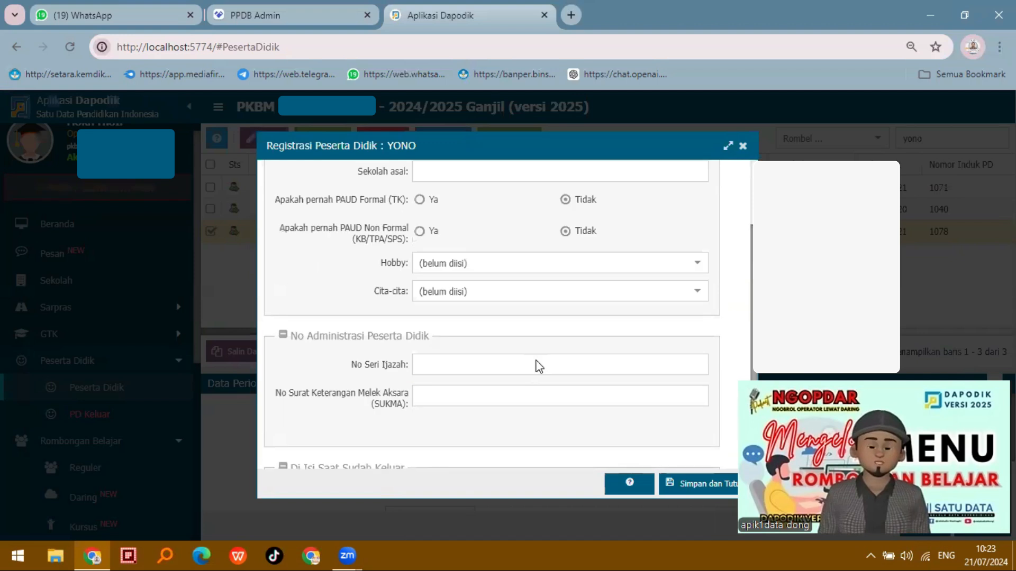
click(535, 363)
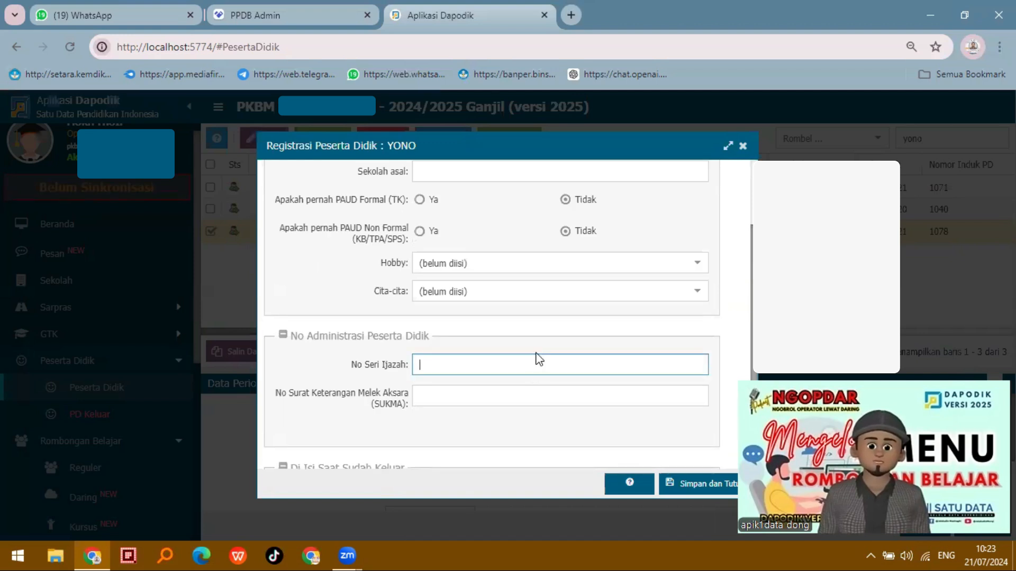
scroll(534, 370, up, 2)
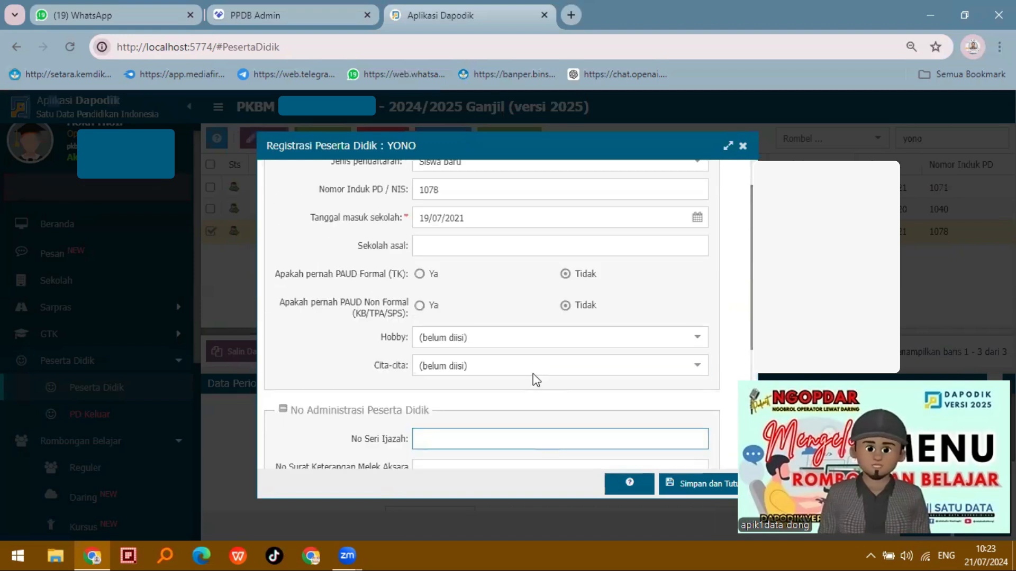
scroll(690, 391, down, 3)
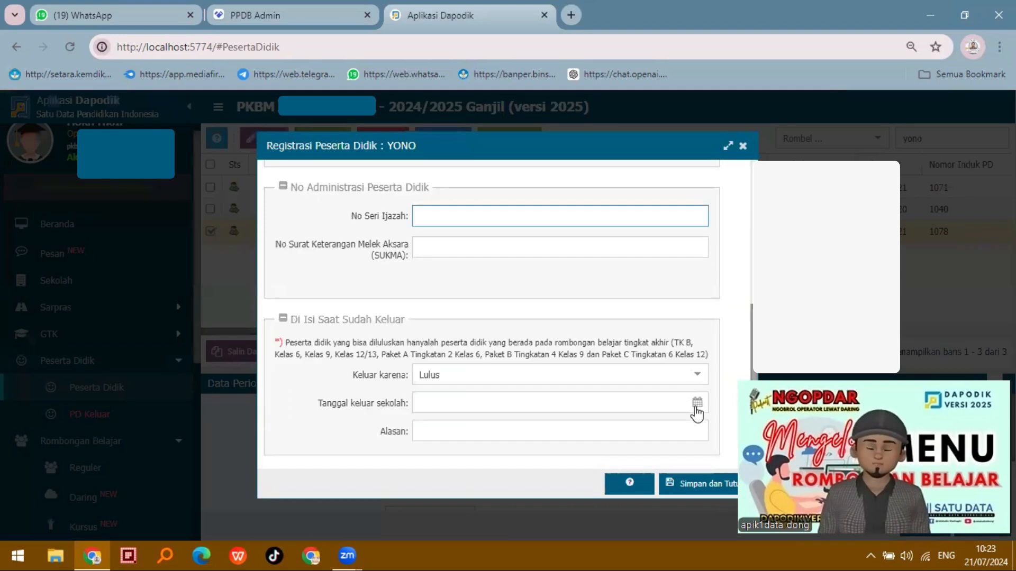
click(696, 405)
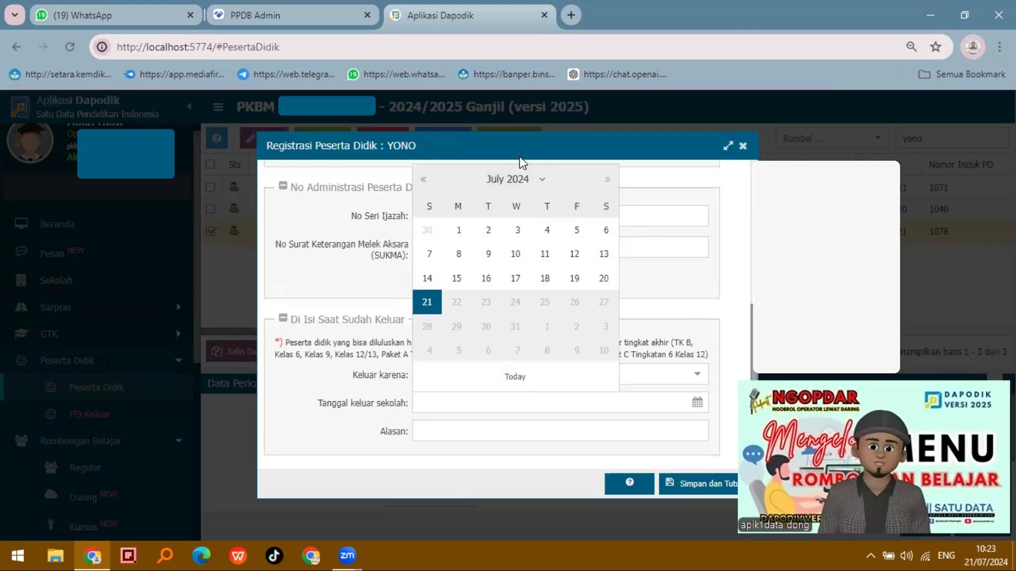
scroll(599, 291, up, 1)
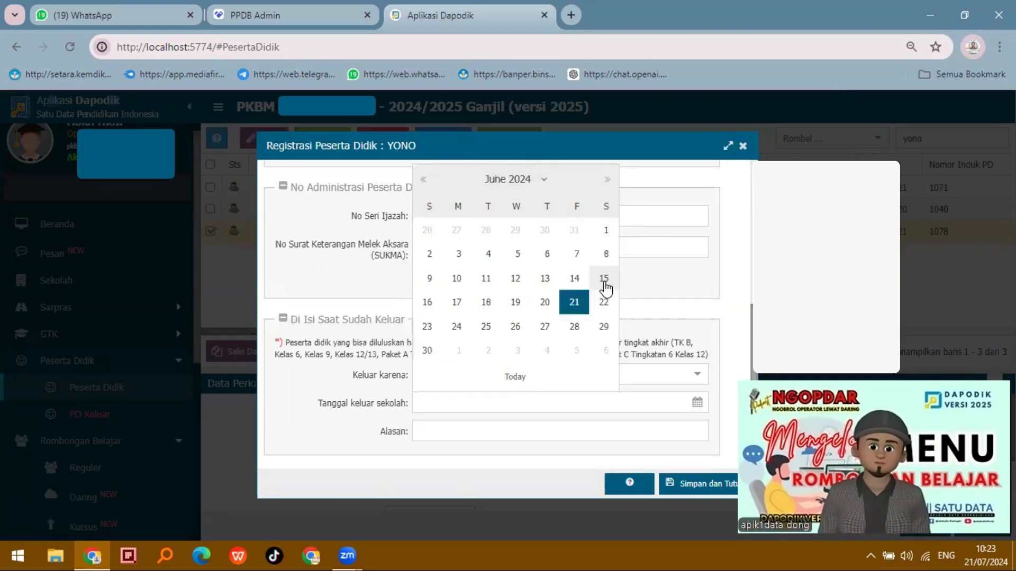
click(603, 278)
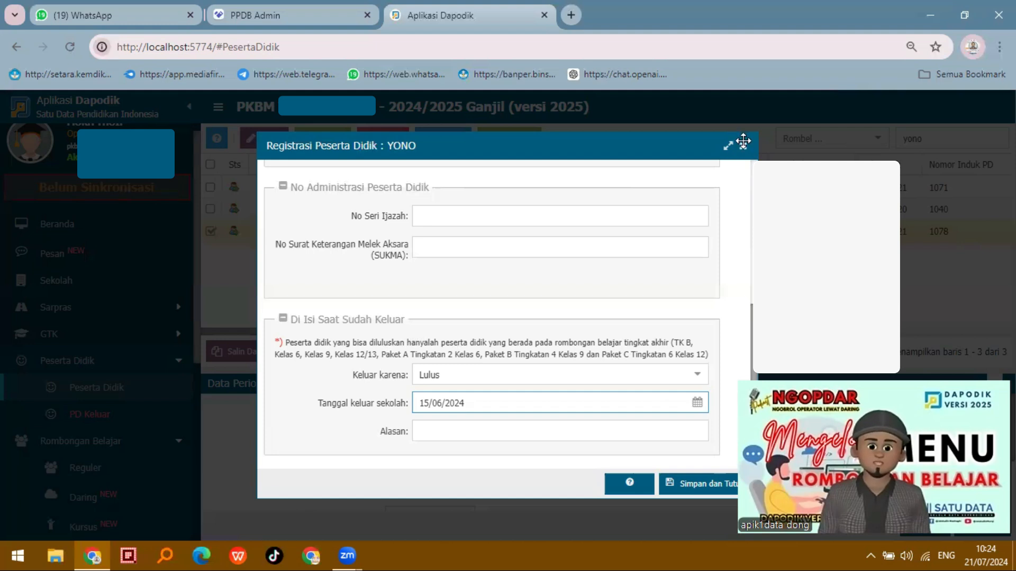
click(742, 147)
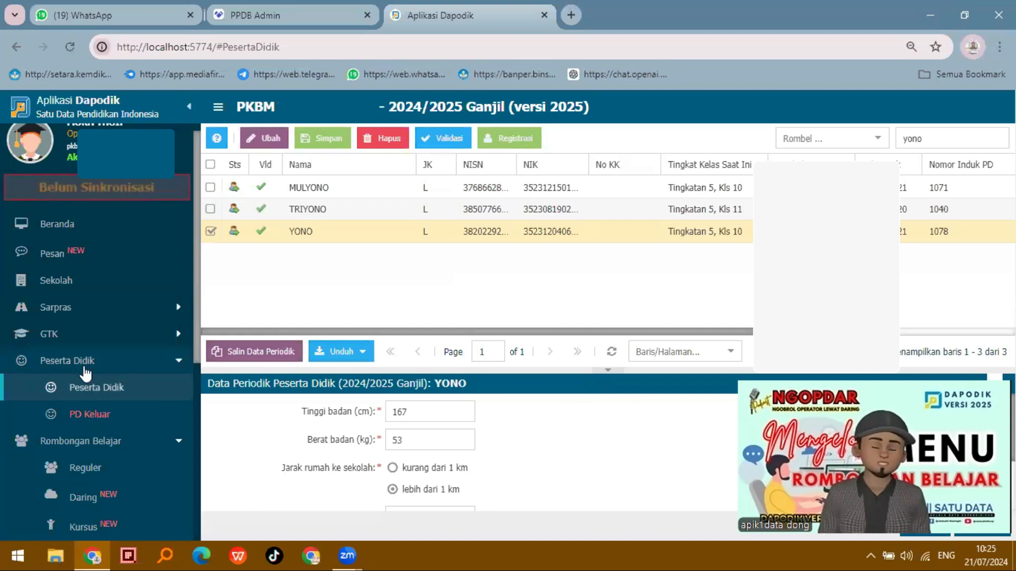
Add last semester's PA6 students to the Paket B Kls 7 class, IKM Fase D7, as Naik kelas
click(83, 366)
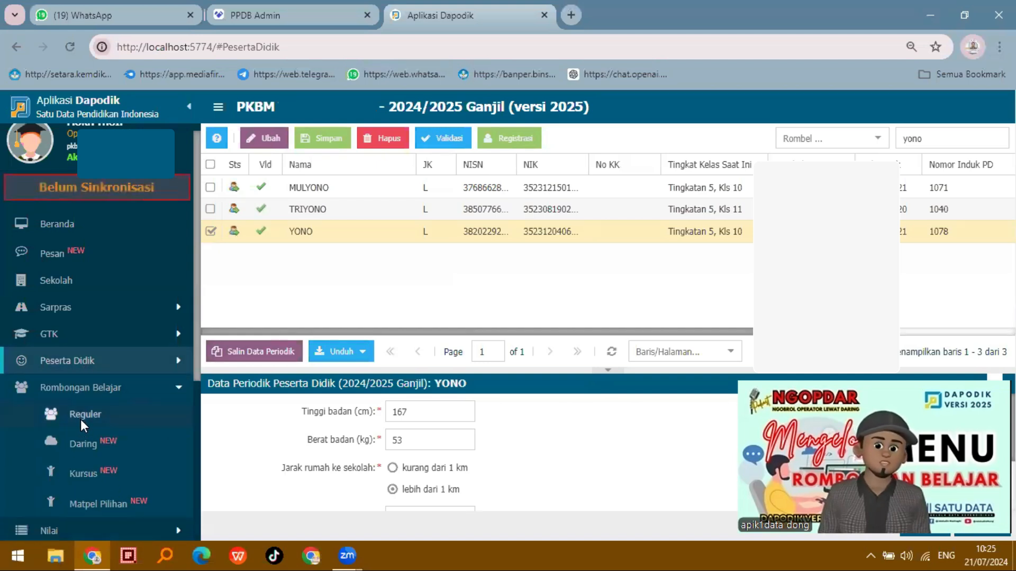
click(85, 415)
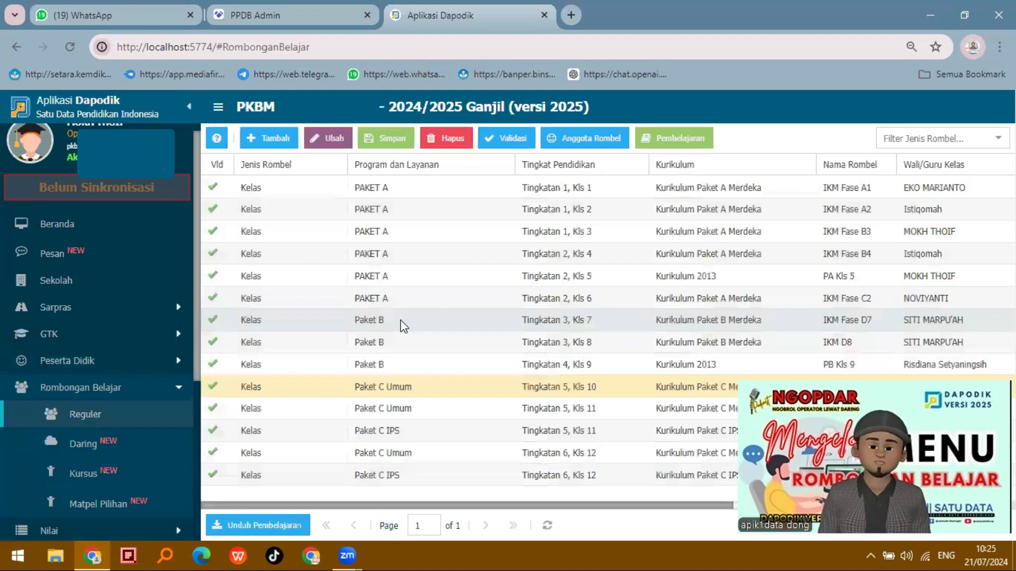
click(402, 322)
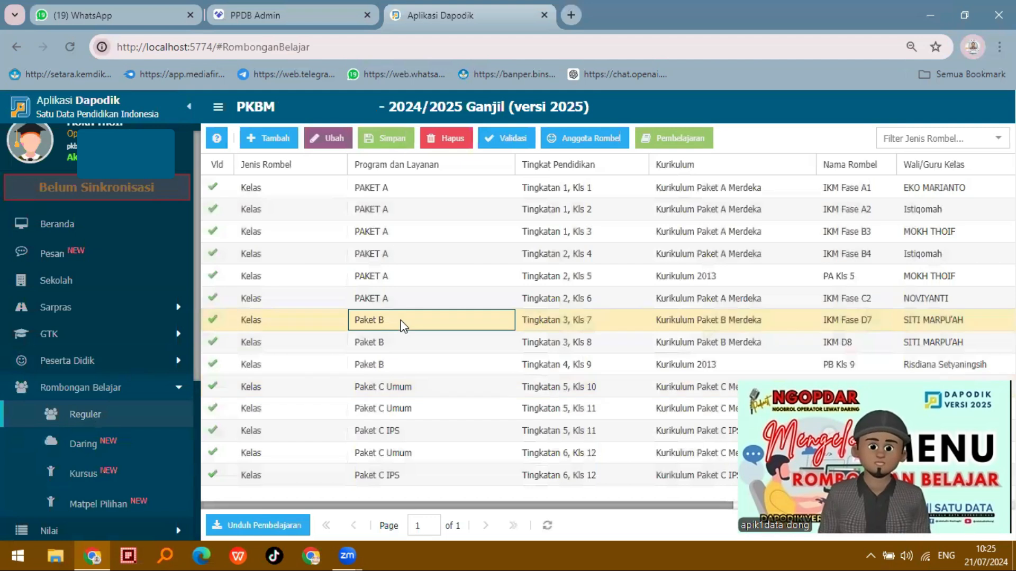
click(604, 140)
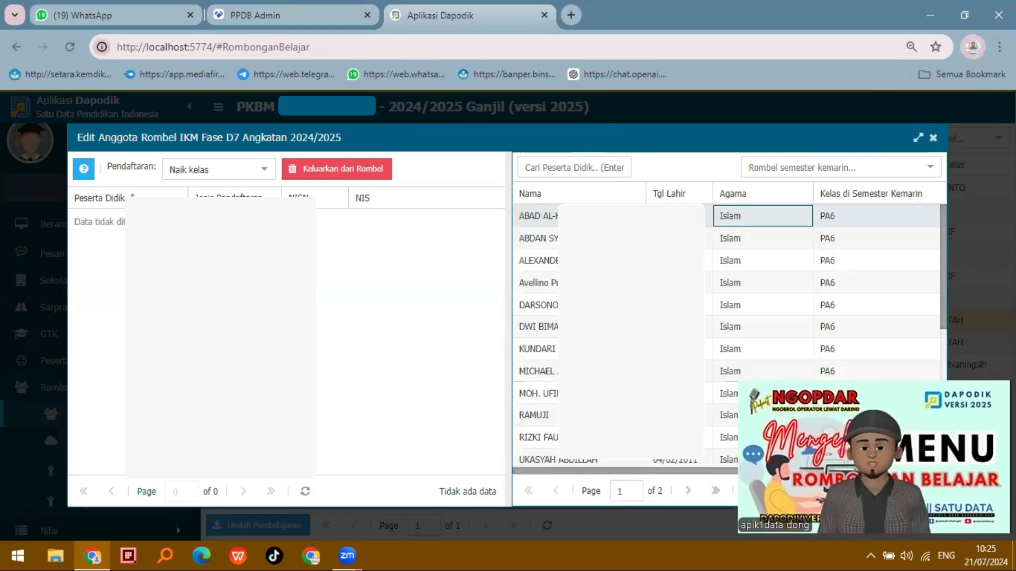
scroll(728, 333, down, 5)
scroll(727, 317, up, 1)
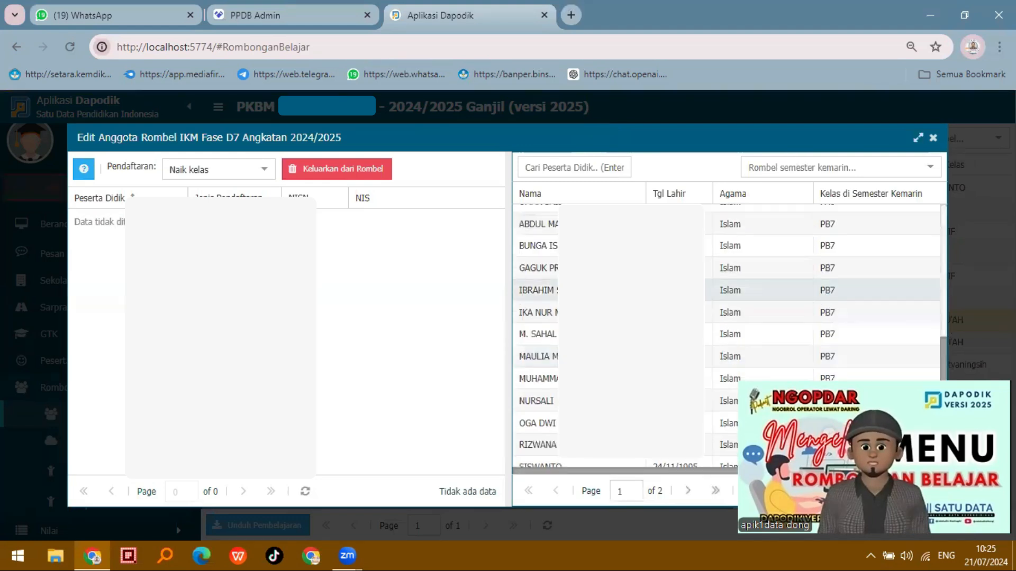
scroll(727, 275, up, 3)
shift+click(679, 265)
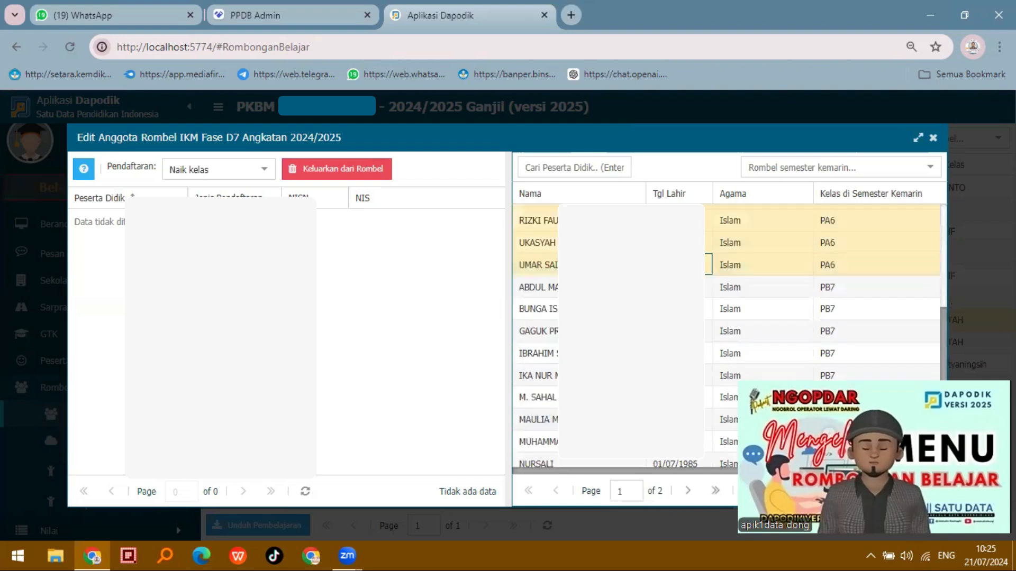
drag(679, 265, 428, 328)
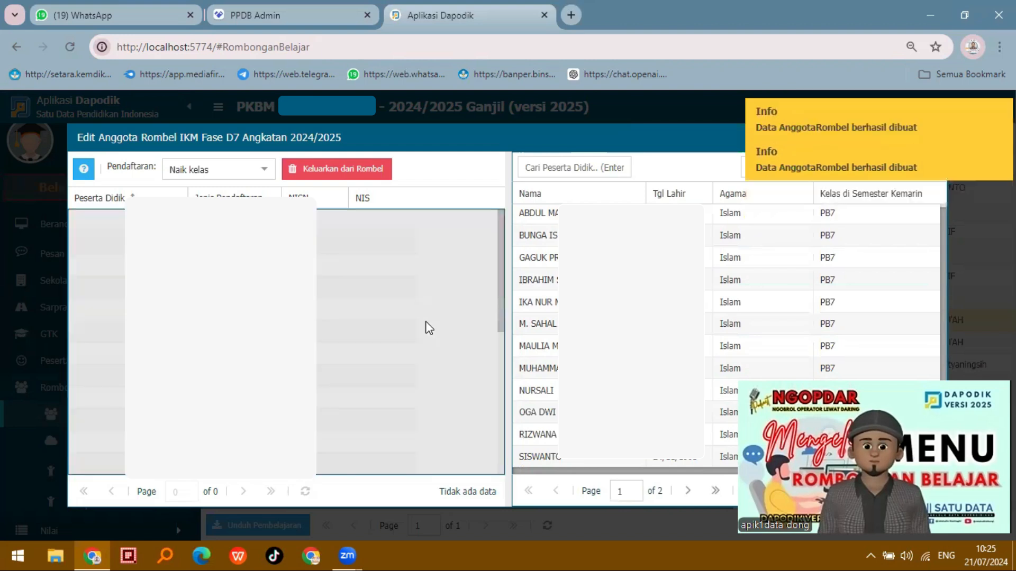
Look through the member list of the IKM Fase D7 class, including the NIS column, and close its member editor
scroll(423, 323, down, 1)
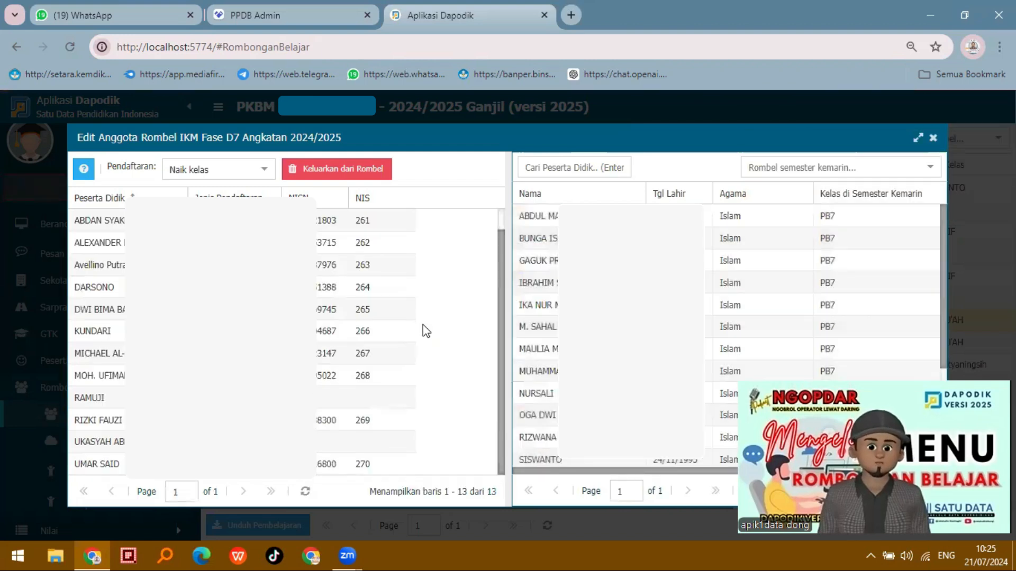
scroll(426, 331, up, 1)
scroll(426, 332, down, 1)
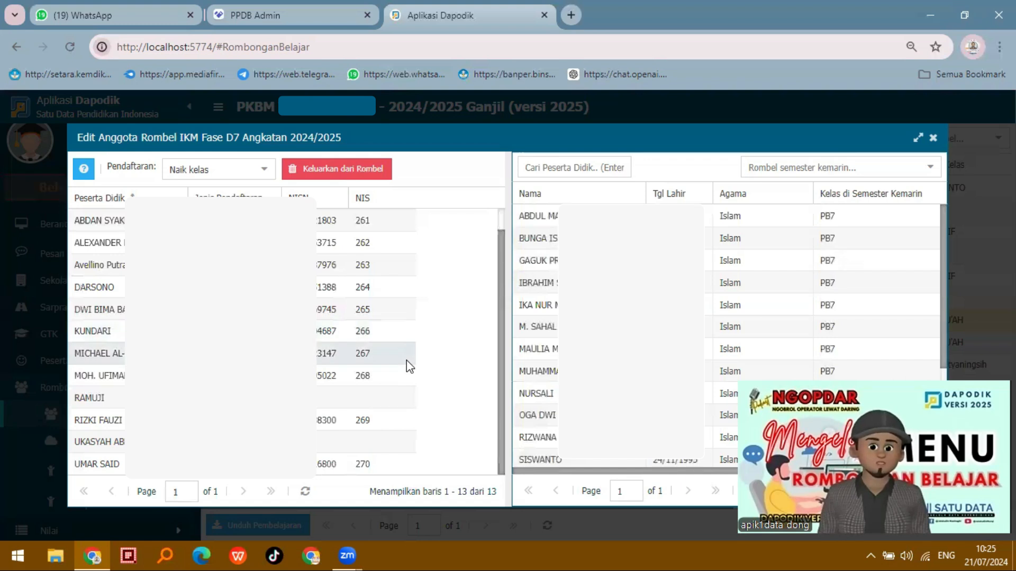
scroll(406, 360, up, 1)
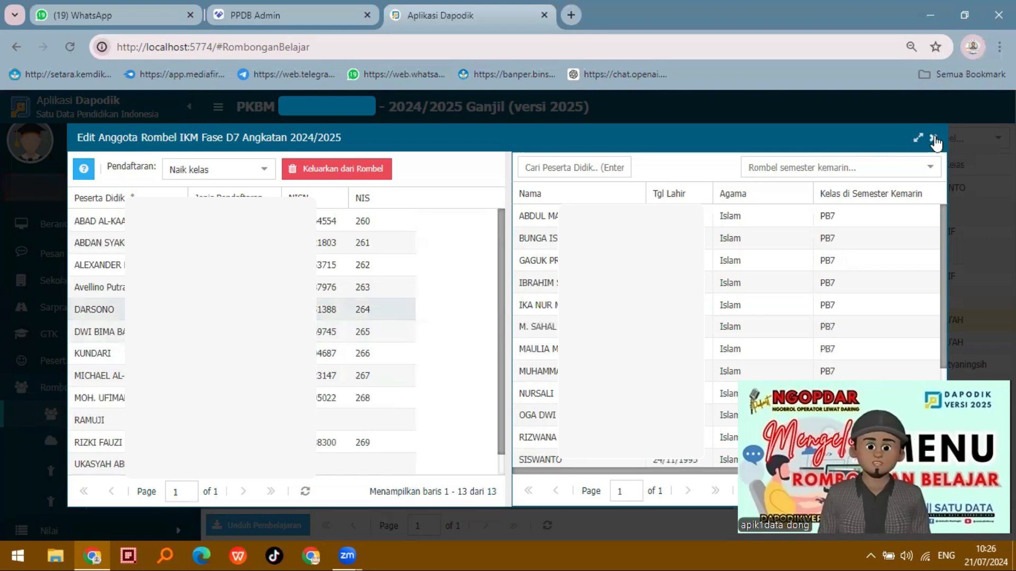
key(Escape)
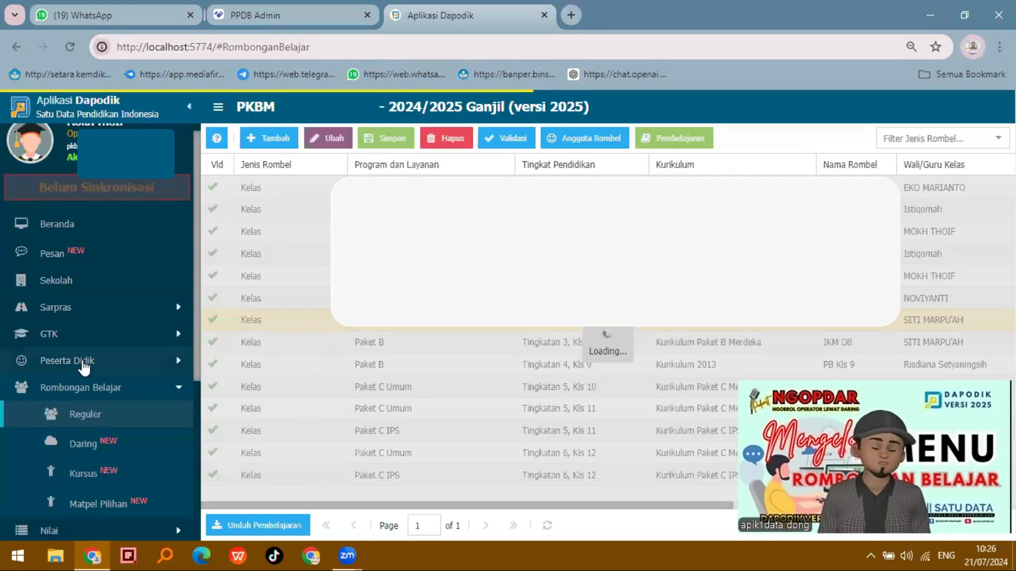
Return to the Peserta Didik list and search for another student by name, replacing the earlier search term
click(90, 385)
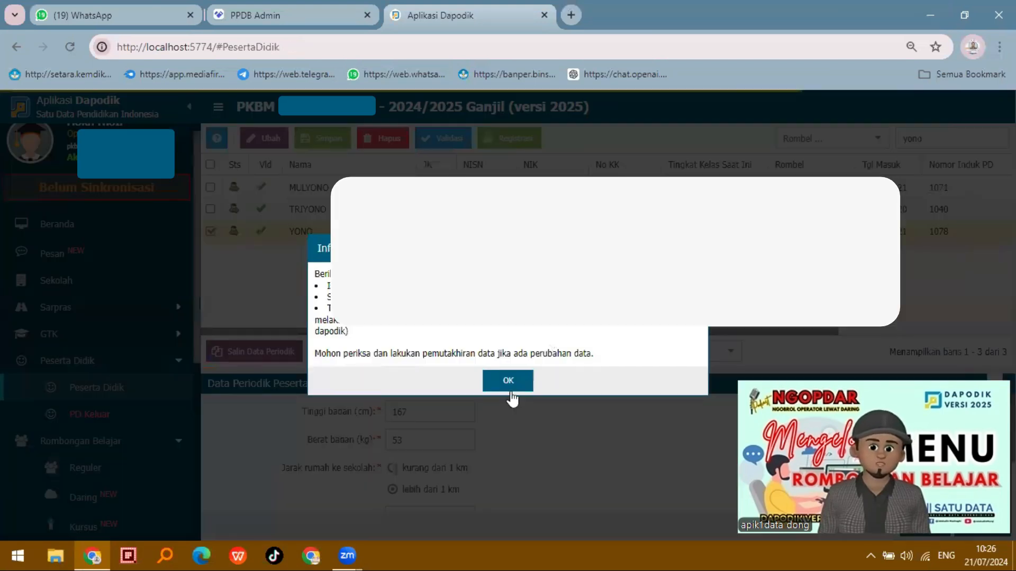
click(524, 389)
double_click(906, 138)
text(tar)
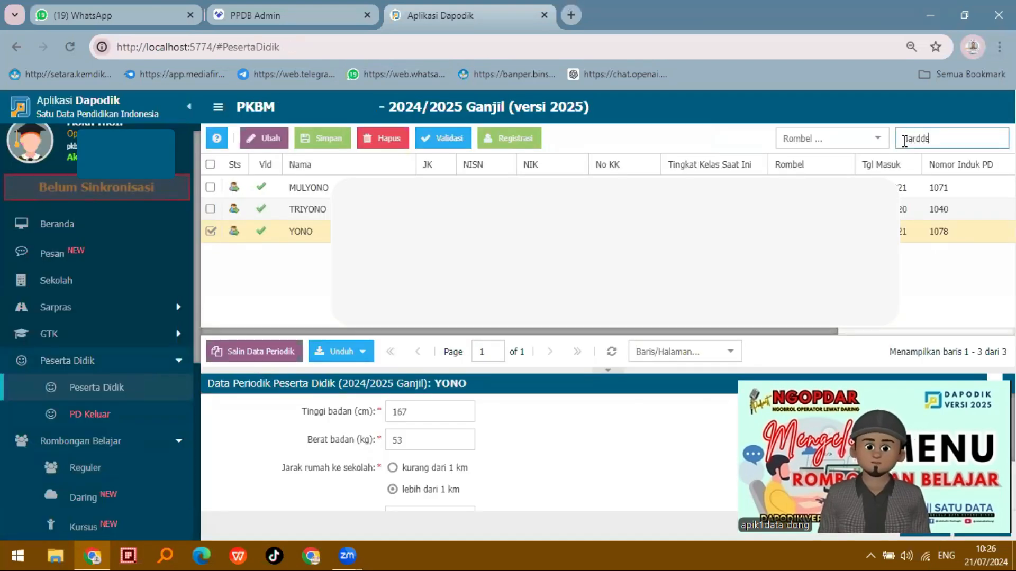
text(sono)
key(Return)
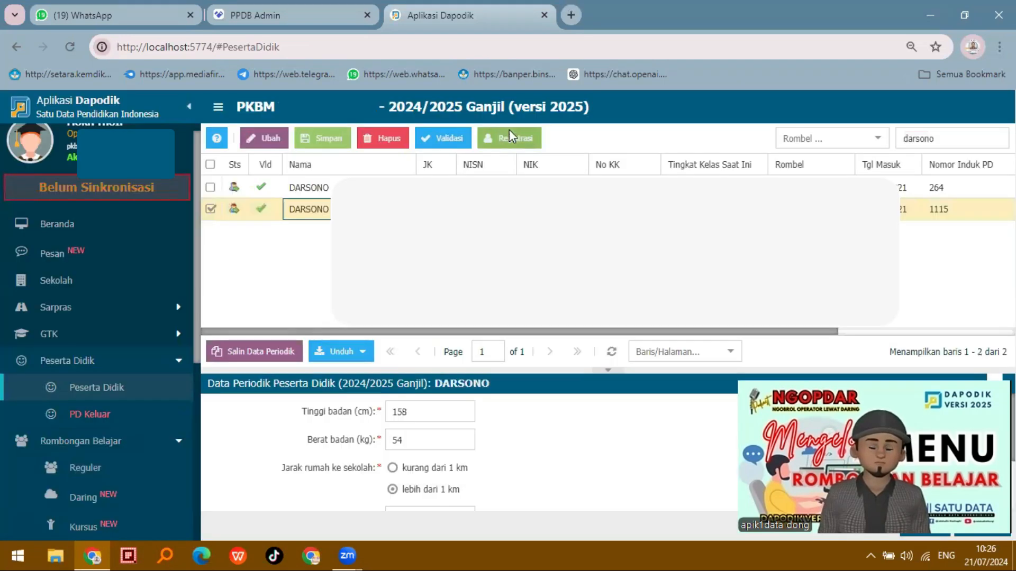
Set Keluar karena to Lulus in the second matching student's registration and close the form without saving
click(509, 132)
scroll(582, 379, down, 5)
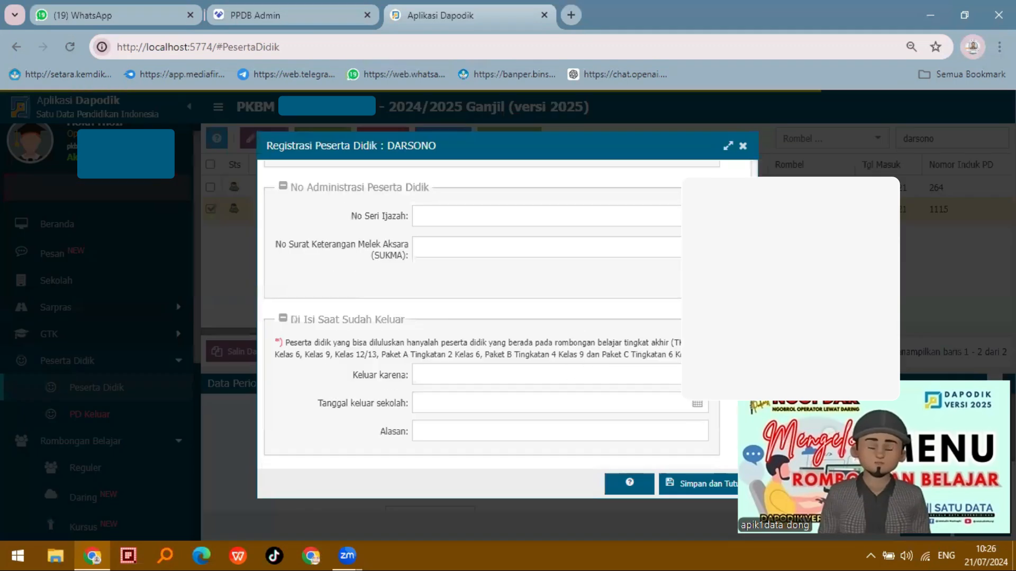
click(540, 375)
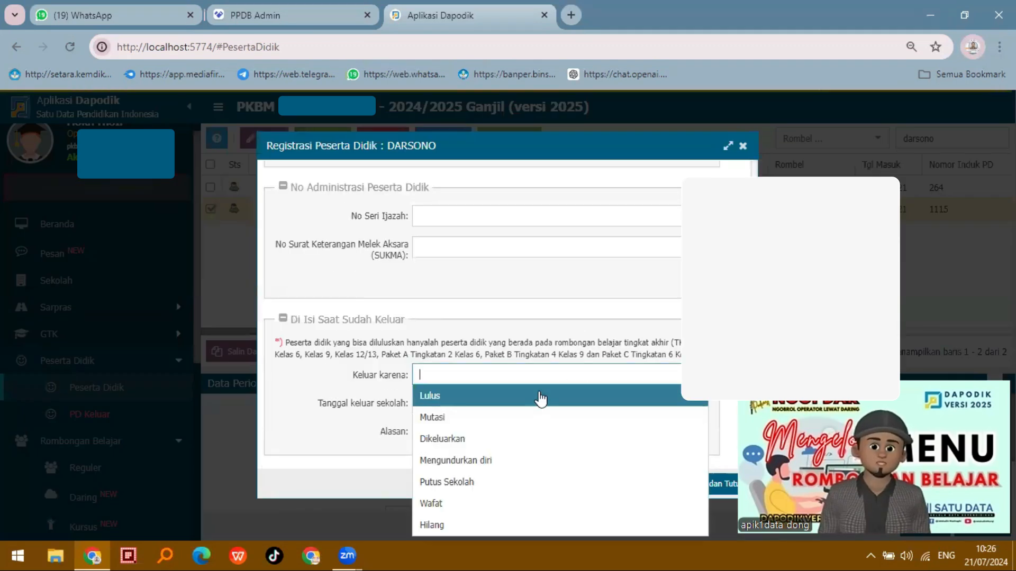
click(487, 401)
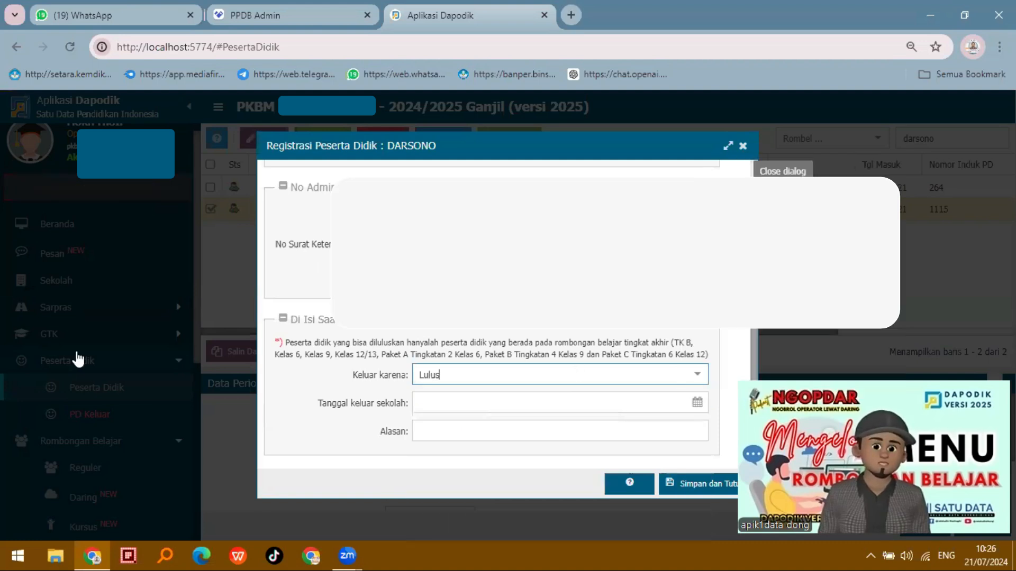
click(743, 146)
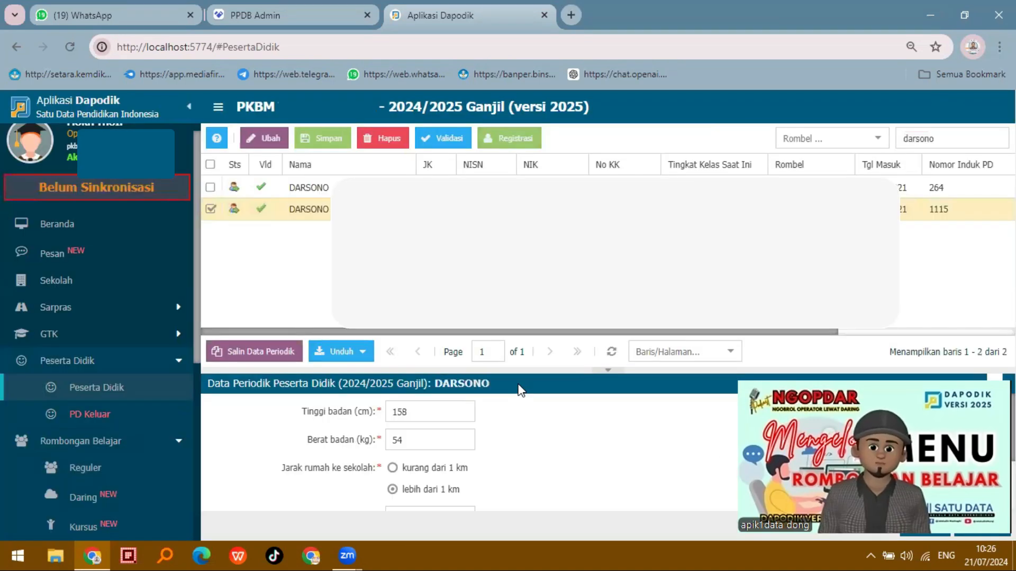
Review the subjects in the Pembelajaran of the regular class IKM Fase D7, and close its editor
click(84, 468)
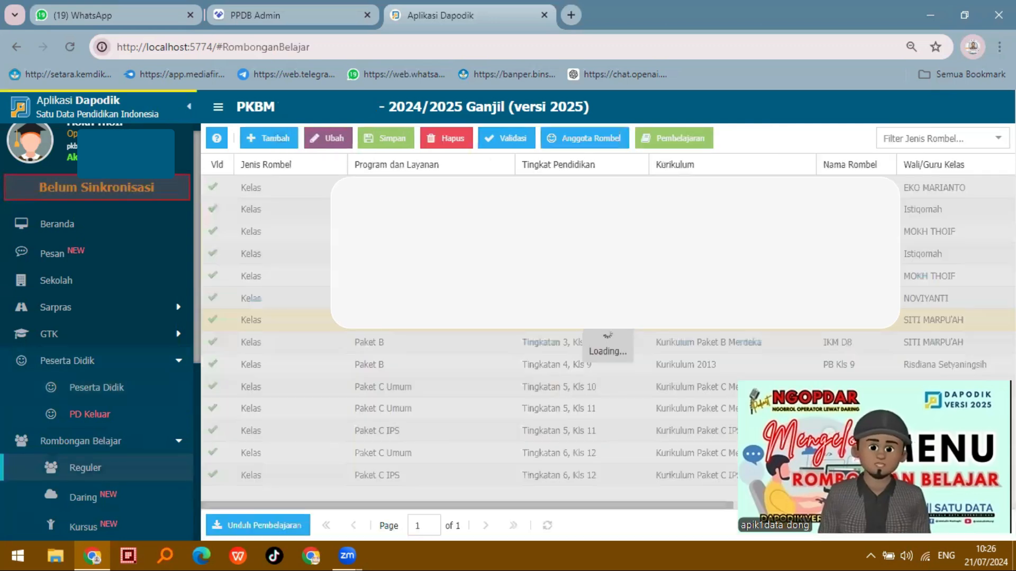
click(685, 144)
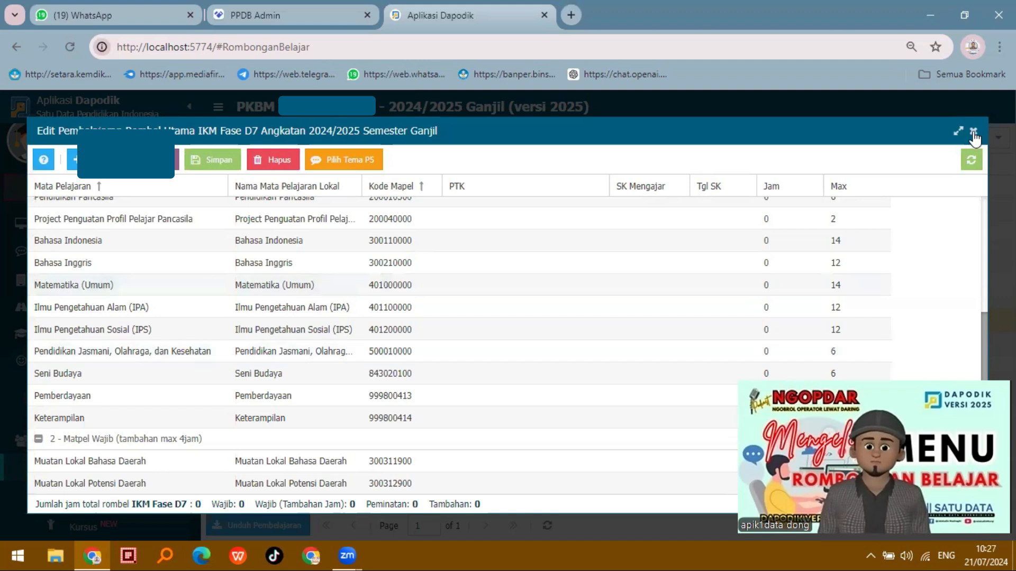
key(Escape)
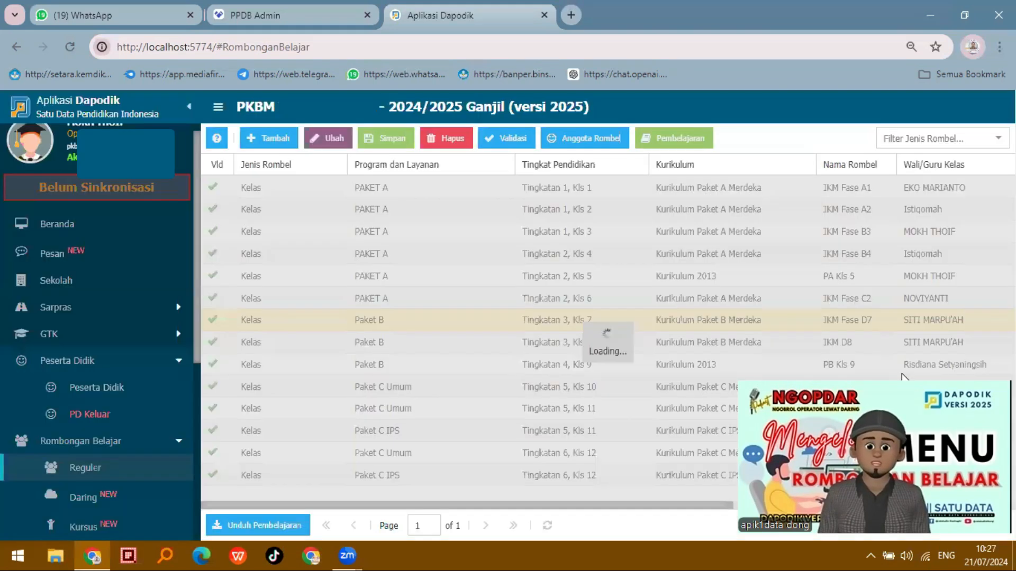